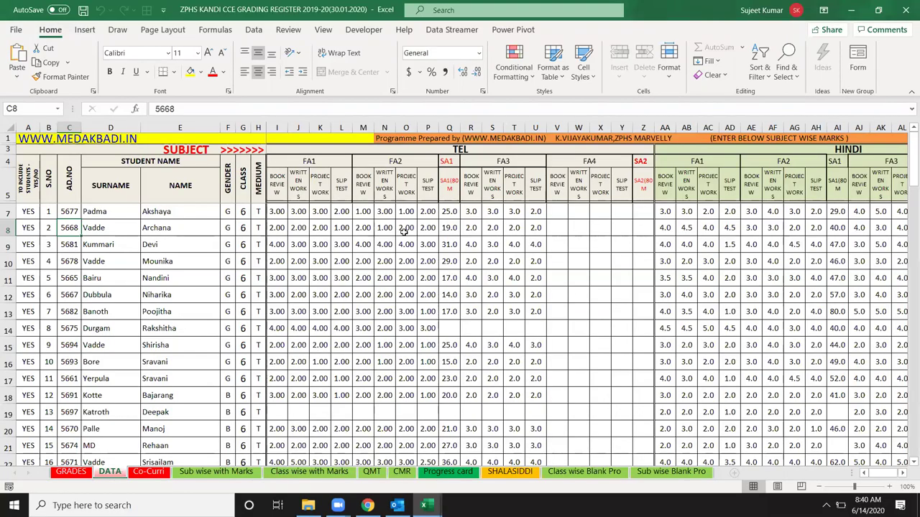
# Browse row 8's subject marks and the student detail headers in the grading register
pyautogui.click(406, 228)
pyautogui.press('Left')
pyautogui.press('Left')
pyautogui.press('Left')
pyautogui.press('Left')
pyautogui.press('Left')
pyautogui.press('Left')
pyautogui.press('Left')
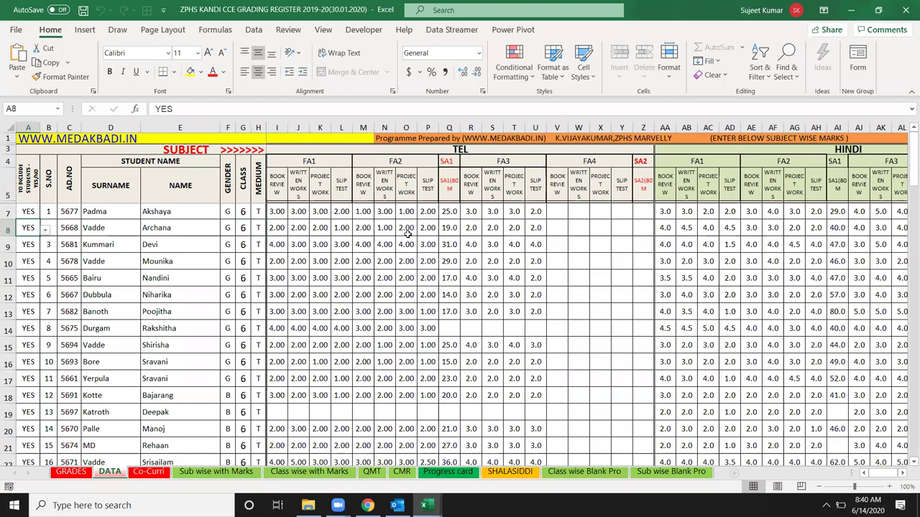
pyautogui.press('Right')
pyautogui.press('Right')
pyautogui.press('Right')
pyautogui.press('Right')
pyautogui.press('Right')
pyautogui.press('Right')
pyautogui.press('Right')
pyautogui.press('Right')
pyautogui.press('Right')
pyautogui.press('Right')
pyautogui.press('Right')
pyautogui.press('Right')
pyautogui.press('Right')
pyautogui.press('Right')
pyautogui.press('Right')
pyautogui.press('Right')
pyautogui.press('Right')
pyautogui.press('Right')
pyautogui.press('Right')
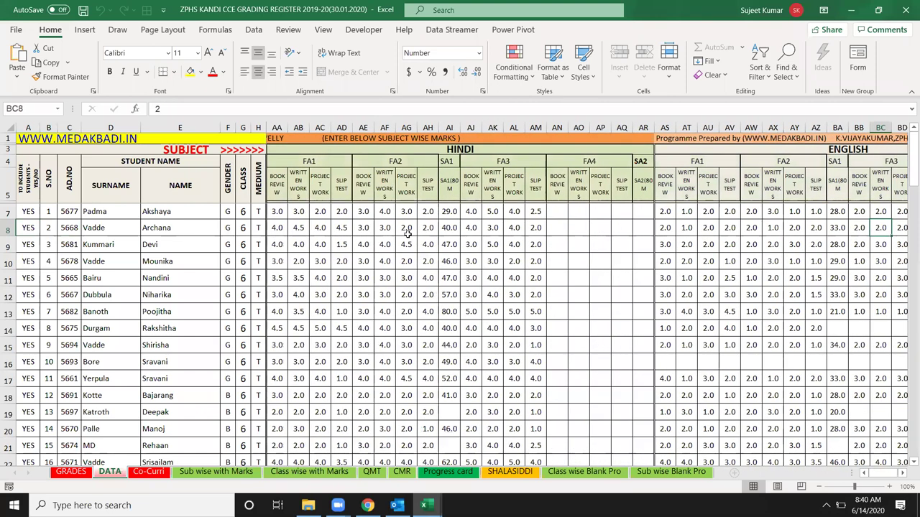
pyautogui.press('Right')
pyautogui.press('Right')
pyautogui.press('Right')
pyautogui.press('Right')
pyautogui.press('Right')
pyautogui.press('Right')
pyautogui.press('Right')
pyautogui.press('Right')
pyautogui.press('Right')
pyautogui.press('Right')
pyautogui.press('Right')
pyautogui.press('Right')
pyautogui.press('Right')
pyautogui.press('Right')
pyautogui.press('Right')
pyautogui.press('Right')
pyautogui.press('Right')
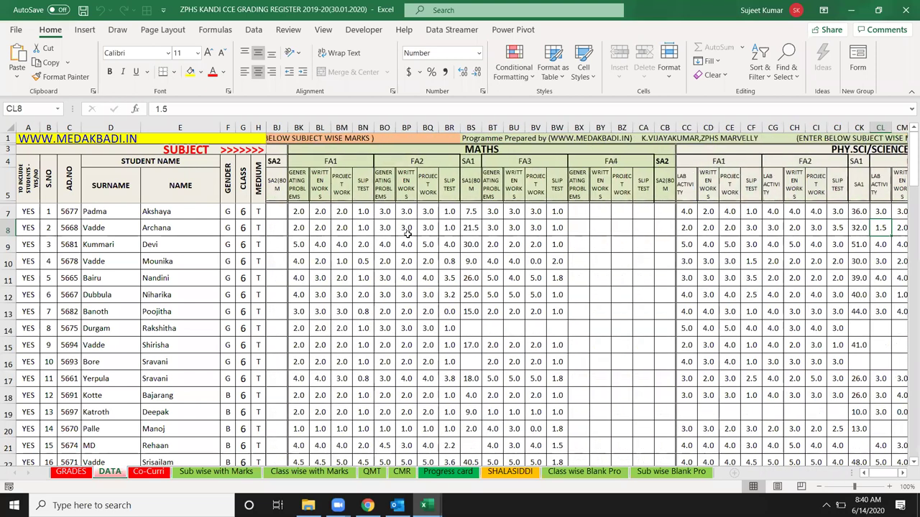
pyautogui.press('Left')
pyautogui.press('Left')
pyautogui.press('Left')
pyautogui.press('Left')
pyautogui.press('Left')
pyautogui.press('Left')
pyautogui.press('Left')
pyautogui.press('Left')
pyautogui.press('Left')
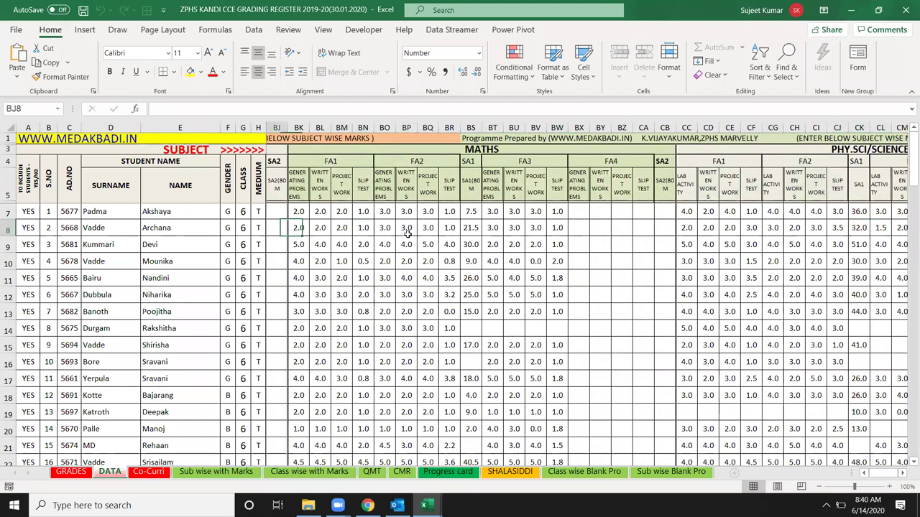
pyautogui.press('Left')
pyautogui.press('Left')
pyautogui.press('Left')
pyautogui.press('Left')
pyautogui.press('Left')
pyautogui.press('Left')
pyautogui.press('Left')
pyautogui.press('Left')
pyautogui.press('Left')
pyautogui.press('Left')
pyautogui.press('Left')
pyautogui.press('Left')
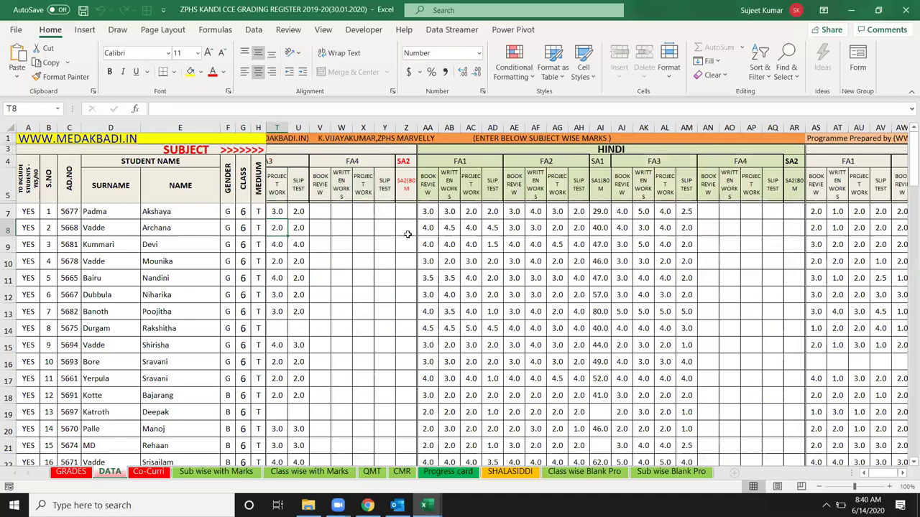
pyautogui.press('Left')
pyautogui.press('Left')
pyautogui.press('Left')
pyautogui.press('Left')
pyautogui.press('Left')
pyautogui.press('Left')
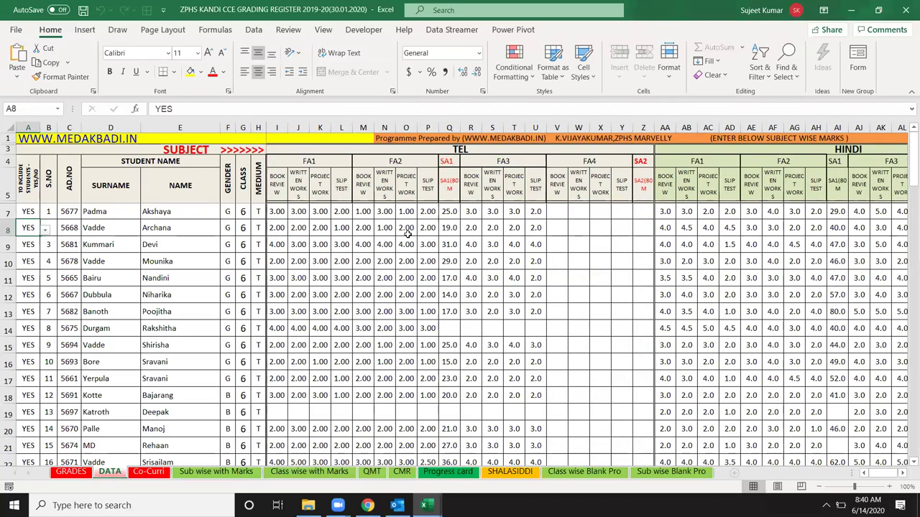
pyautogui.press('Up')
pyautogui.press('Right')
pyautogui.press('Right')
pyautogui.press('Right')
pyautogui.press('Right')
pyautogui.press('Left')
pyautogui.press('Left')
pyautogui.press('Left')
pyautogui.press('Left')
pyautogui.press('Up')
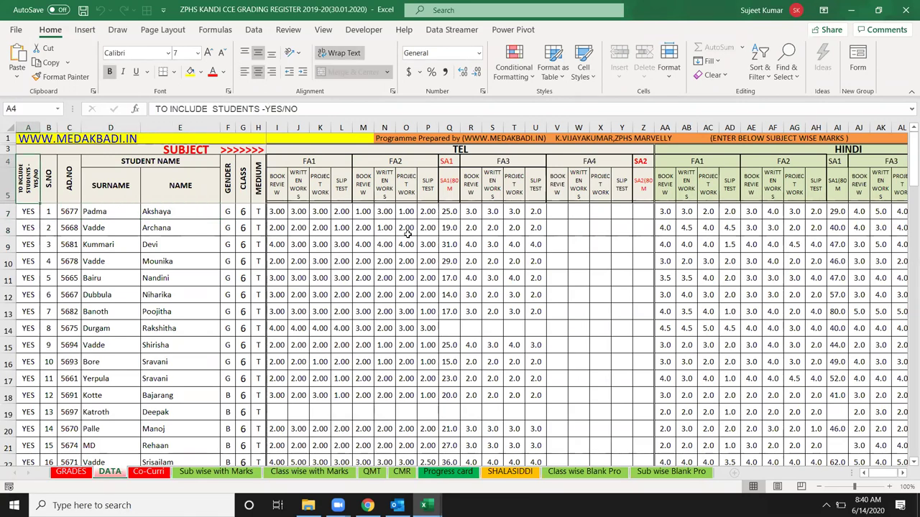
pyautogui.press('Right')
pyautogui.press('Right')
pyautogui.press('Right')
pyautogui.press('Right')
pyautogui.press('Right')
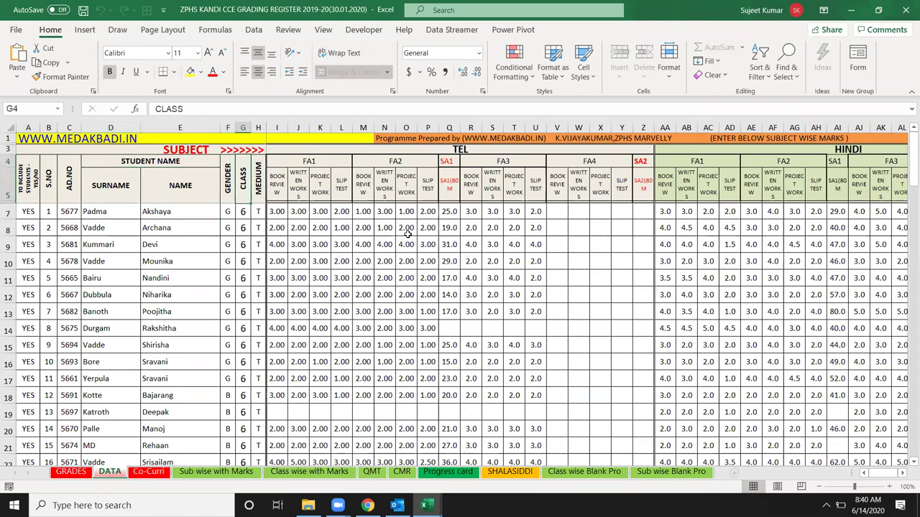
pyautogui.press('Right')
pyautogui.press('Right')
pyautogui.press('Right')
pyautogui.press('Up')
pyautogui.press('Right')
pyautogui.press('Right')
pyautogui.press('Right')
pyautogui.press('Right')
pyautogui.press('Right')
pyautogui.press('Right')
pyautogui.press('Right')
pyautogui.press('Right')
pyautogui.press('Right')
pyautogui.press('Right')
pyautogui.press('Right')
pyautogui.press('Right')
pyautogui.press('Right')
pyautogui.press('Right')
pyautogui.press('Right')
pyautogui.press('Right')
pyautogui.press('Right')
pyautogui.press('Right')
pyautogui.press('Right')
pyautogui.press('Right')
pyautogui.press('Right')
pyautogui.press('Right')
pyautogui.press('Right')
pyautogui.press('Right')
pyautogui.press('Right')
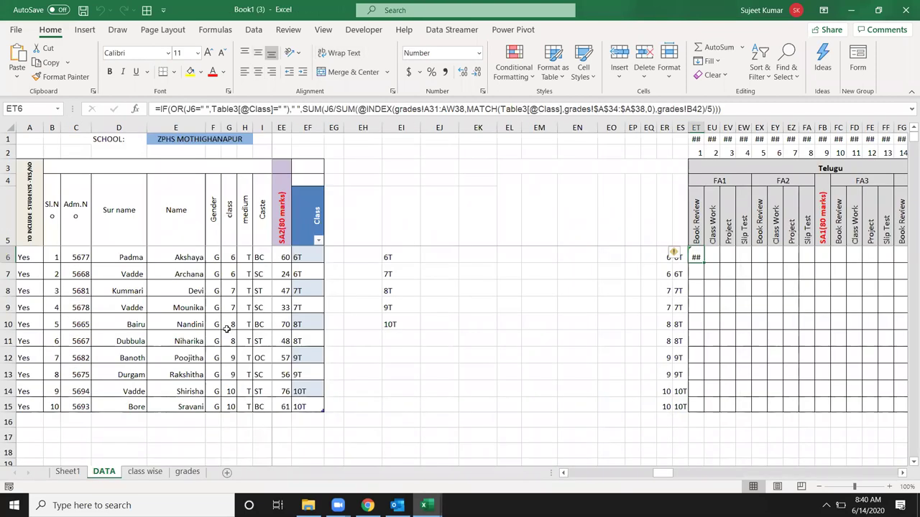
# Scroll across Book1 (3) horizontally, then close that workbook
pyautogui.moveTo(665, 473); pyautogui.dragTo(907, 462)
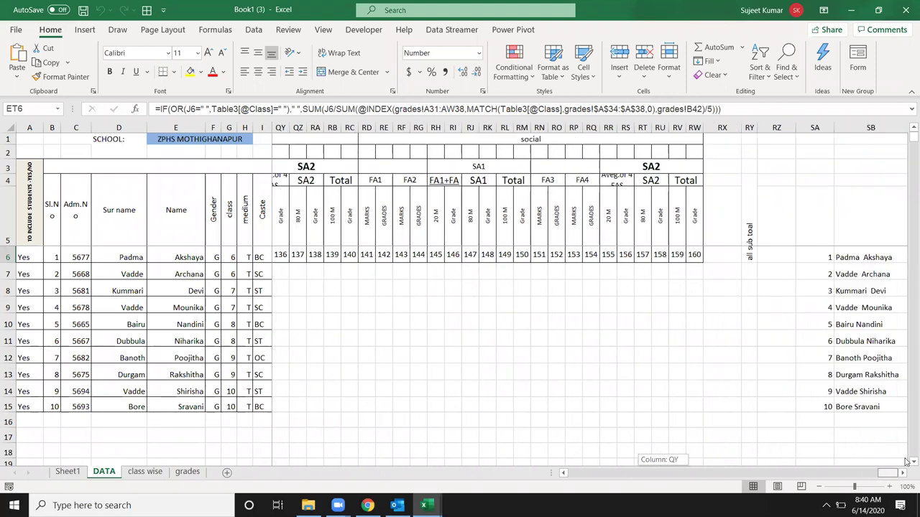
pyautogui.moveTo(907, 462); pyautogui.dragTo(578, 473)
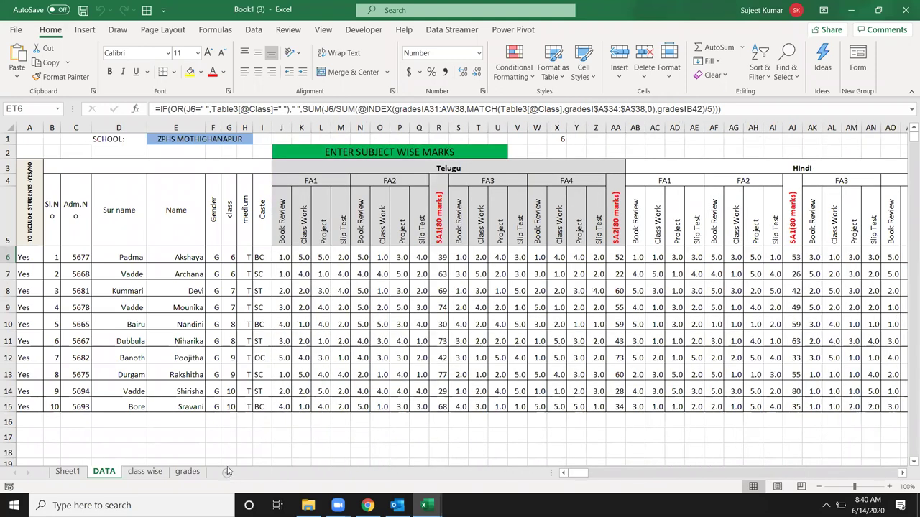
pyautogui.click(905, 10)
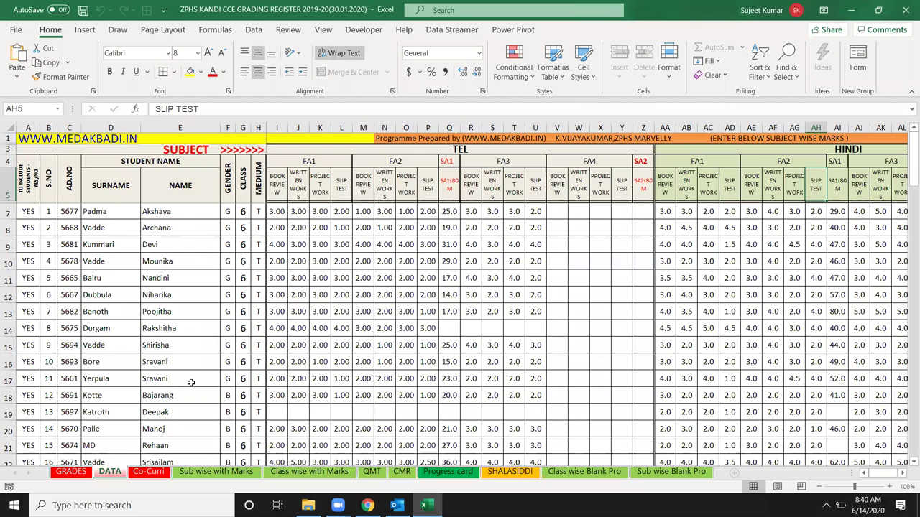
# Create a new blank workbook, Book3, and select its cell A1
pyautogui.hotkey('ctrl', 'n')
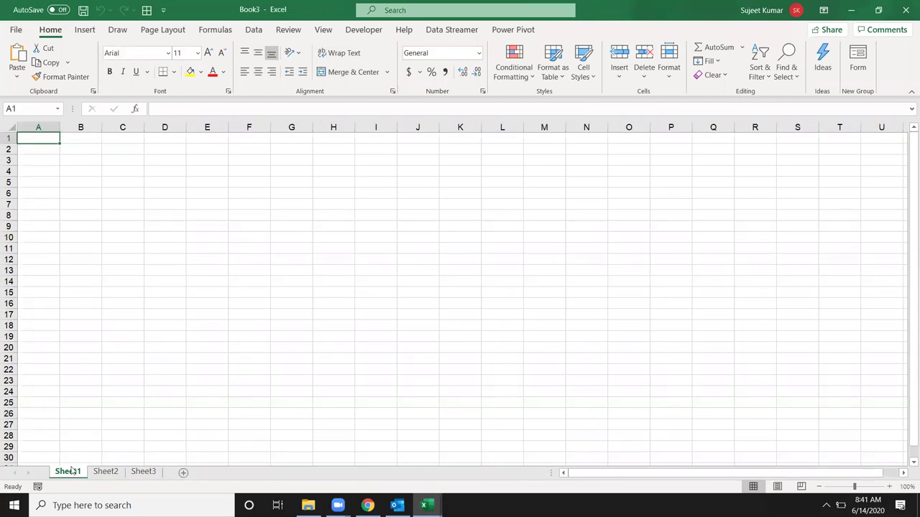
pyautogui.click(167, 335)
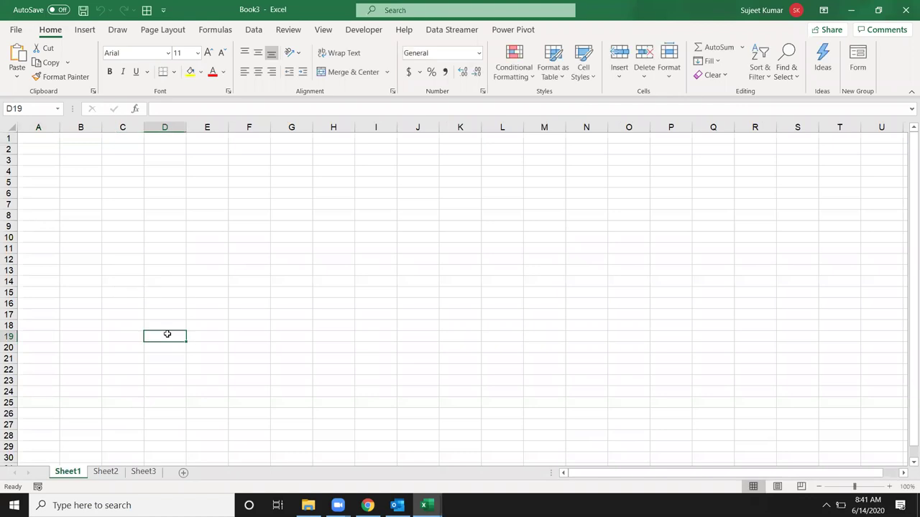
pyautogui.hotkey('ctrl', 'w')
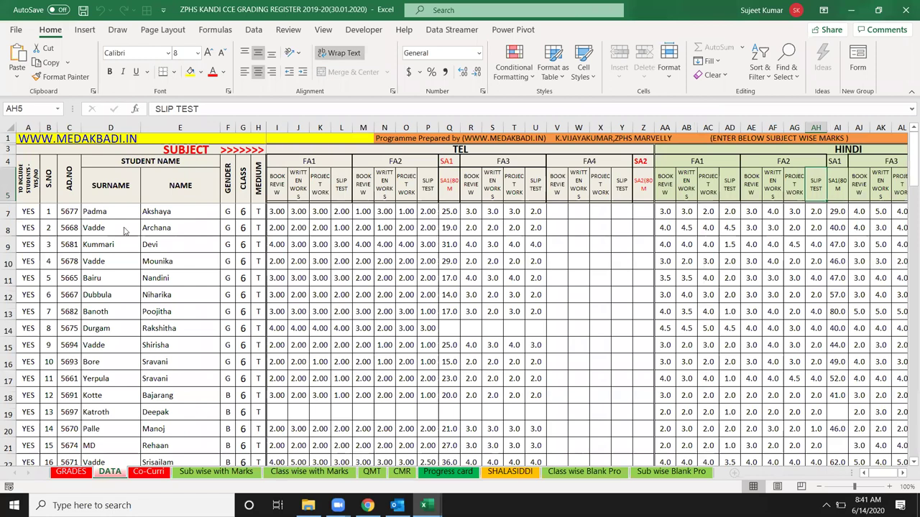
pyautogui.hotkey('alt', 'Tab')
pyautogui.click(70, 190)
pyautogui.click(36, 139)
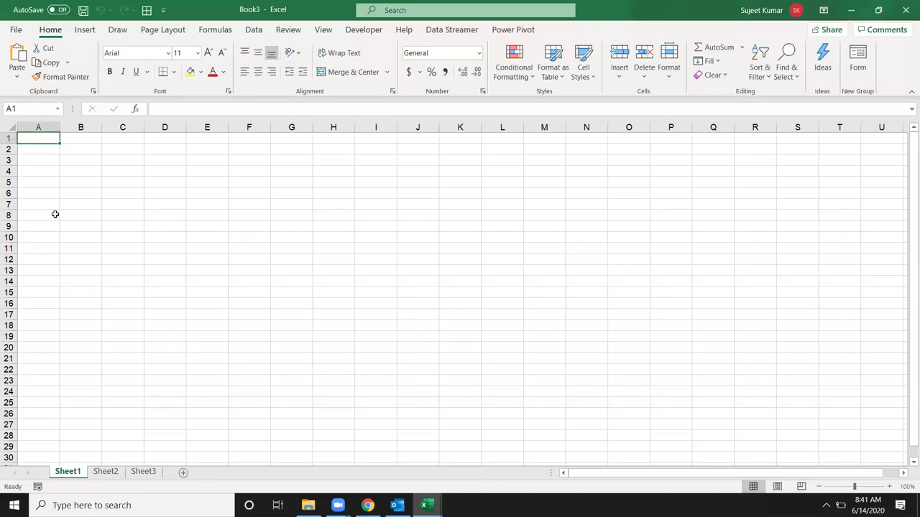
pyautogui.press('Down')
pyautogui.press('Up')
# Rename Sheet1 to Data
pyautogui.doubleClick(67, 473)
pyautogui.write('d')
pyautogui.press('BackSpace')
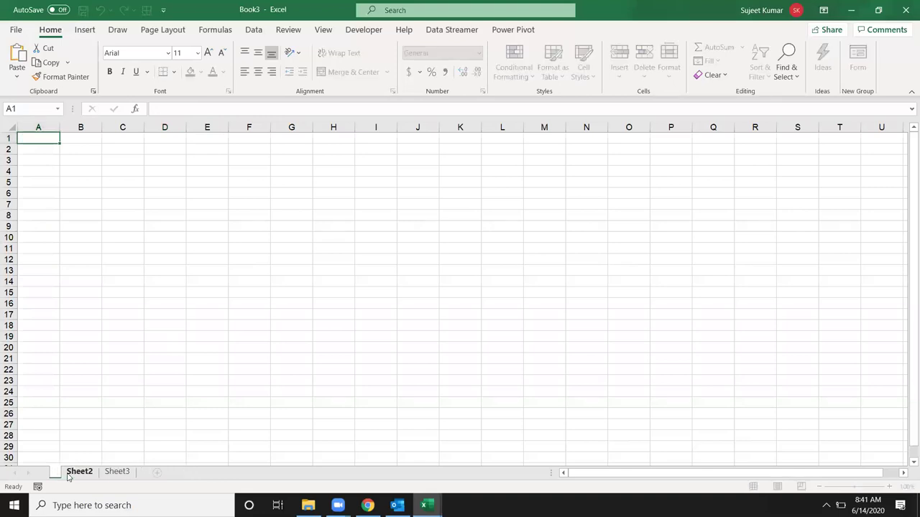
pyautogui.write('Data')
pyautogui.press('Return')
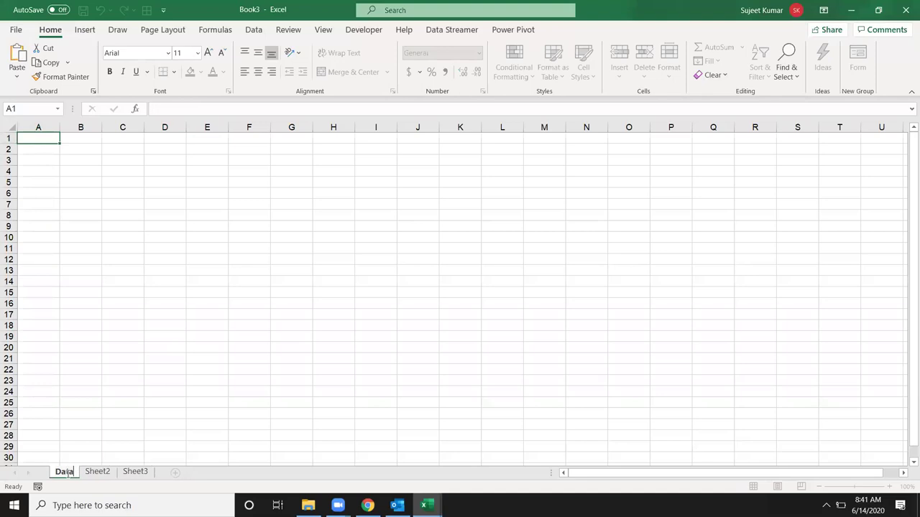
# Switch back to the grading register workbook
pyautogui.click(57, 380)
pyautogui.moveTo(424, 505)
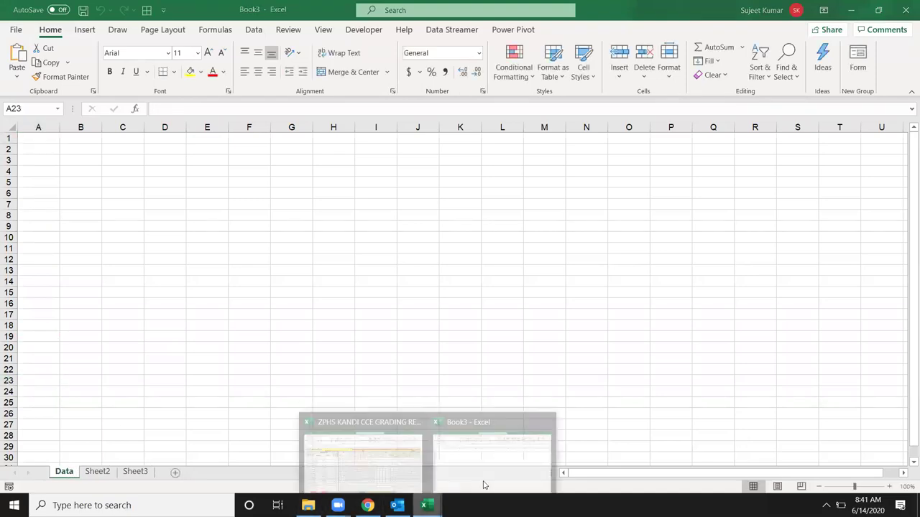
pyautogui.click(385, 478)
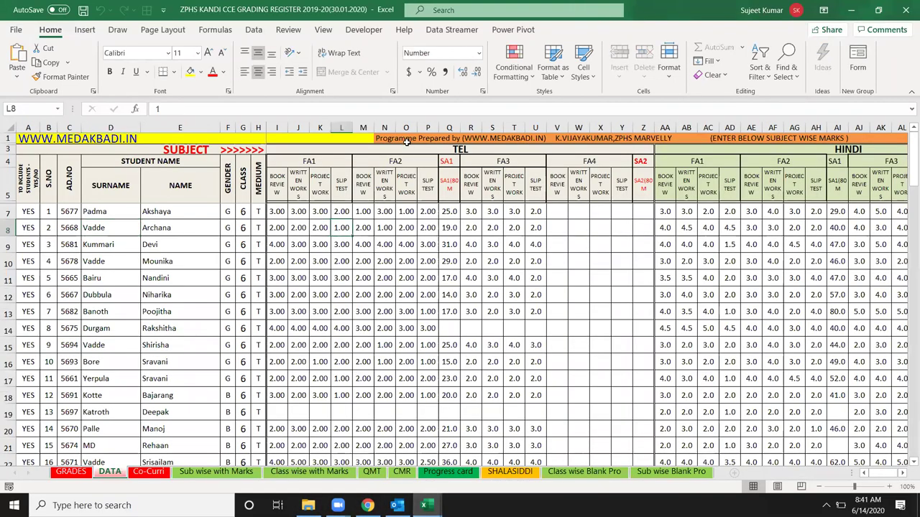
# Inspect the TEL, FA3, FA4, HINDI FA1 and WRITTEN WORKS headers
pyautogui.click(527, 150)
pyautogui.click(521, 164)
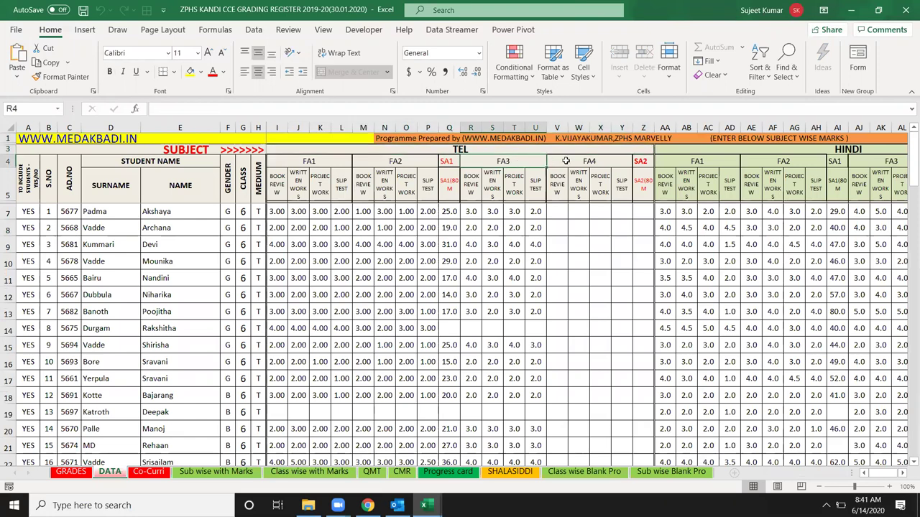
pyautogui.click(566, 161)
pyautogui.click(683, 159)
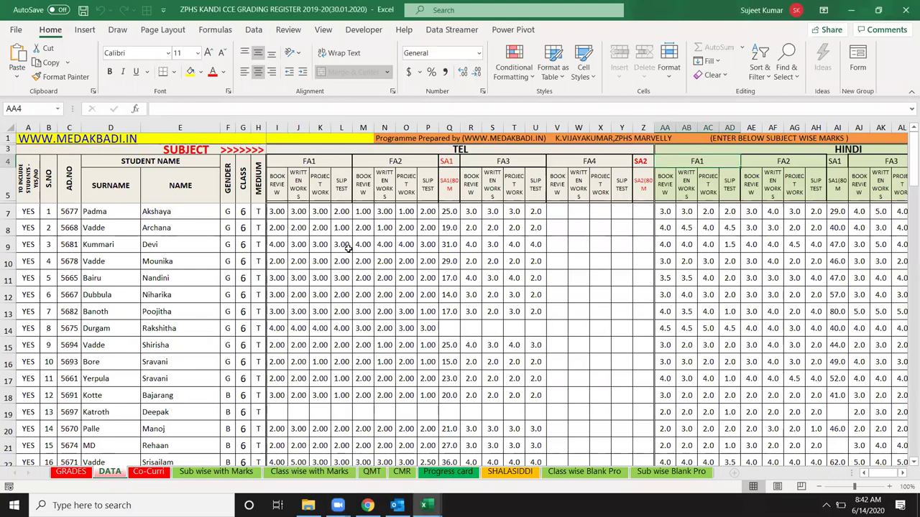
pyautogui.click(401, 243)
pyautogui.click(389, 195)
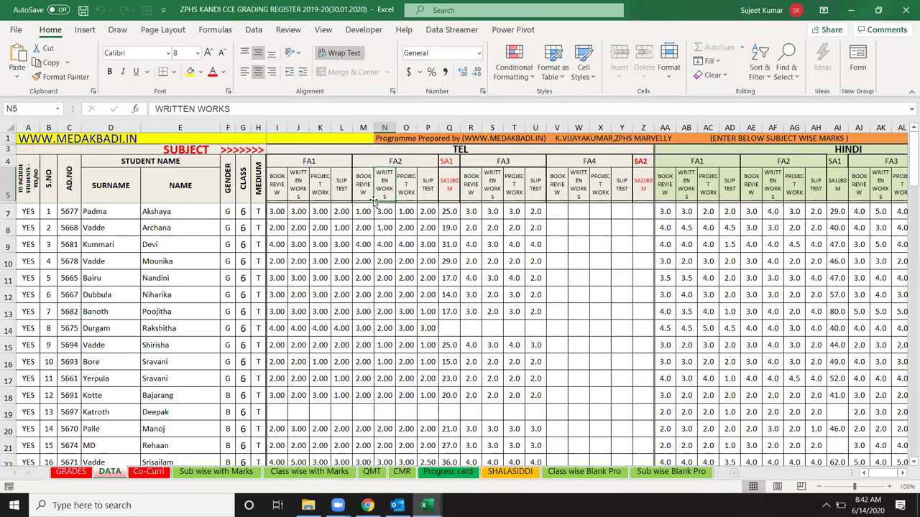
# Select the marks block starting at BOOK REVIEW, then bring up the open-windows list
pyautogui.click(301, 245)
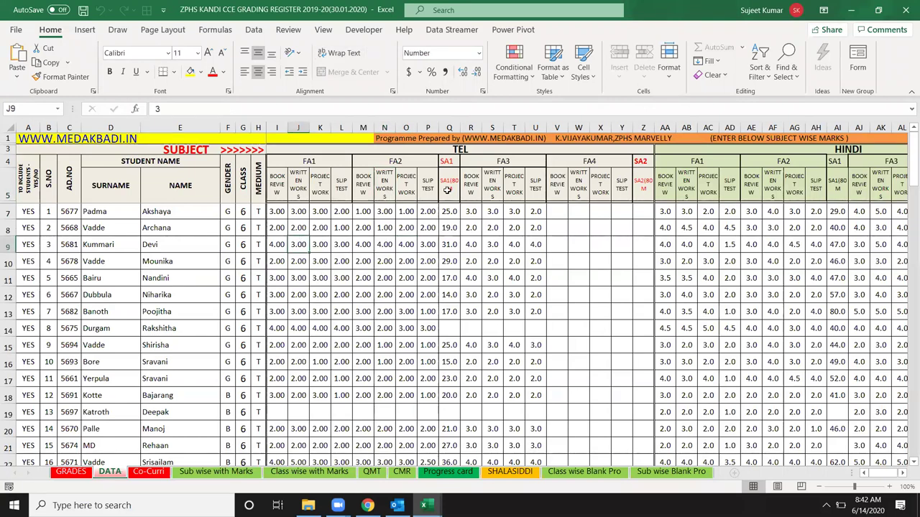
pyautogui.click(267, 188)
pyautogui.moveTo(299, 205)
pyautogui.mouseDown()
pyautogui.moveTo(501, 397)
pyautogui.moveTo(815, 422)
pyautogui.mouseUp()
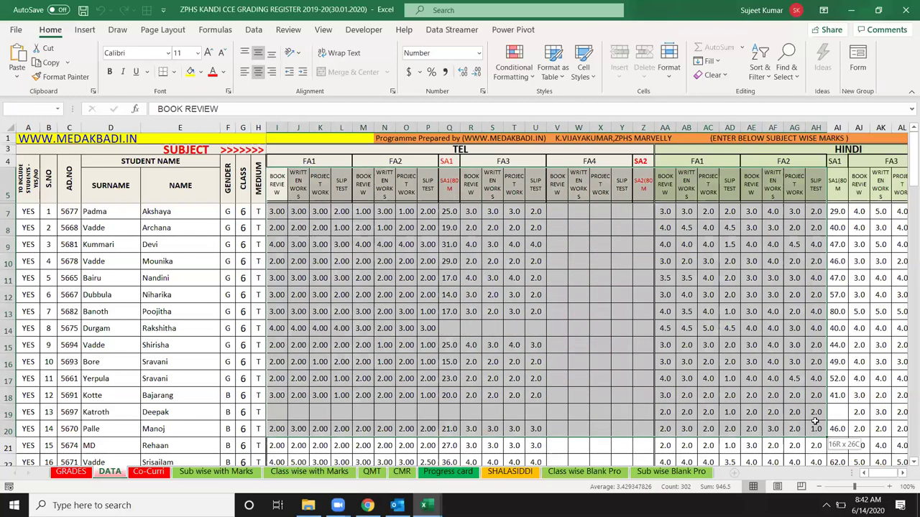
pyautogui.click(317, 312)
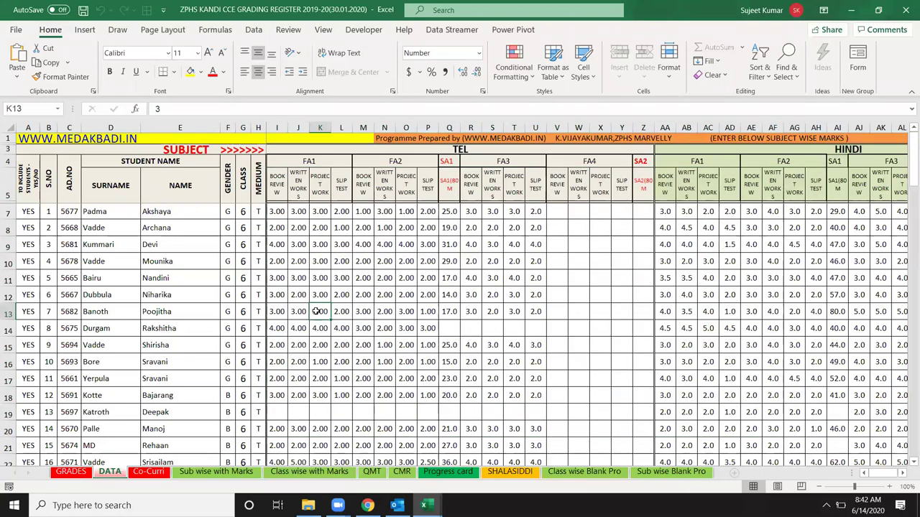
pyautogui.hotkey('alt', 'Tab')
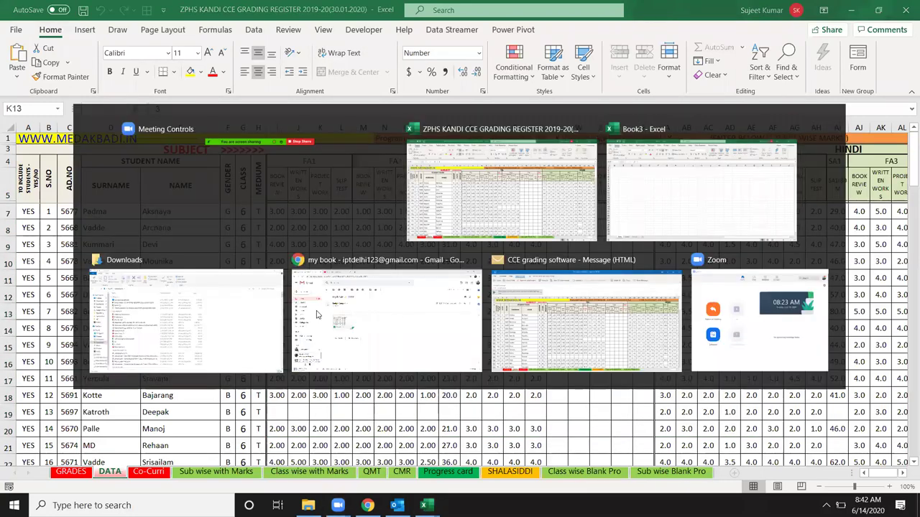
# Enter the headings Roll in A1 and Class in B1 of Book3
pyautogui.click(31, 139)
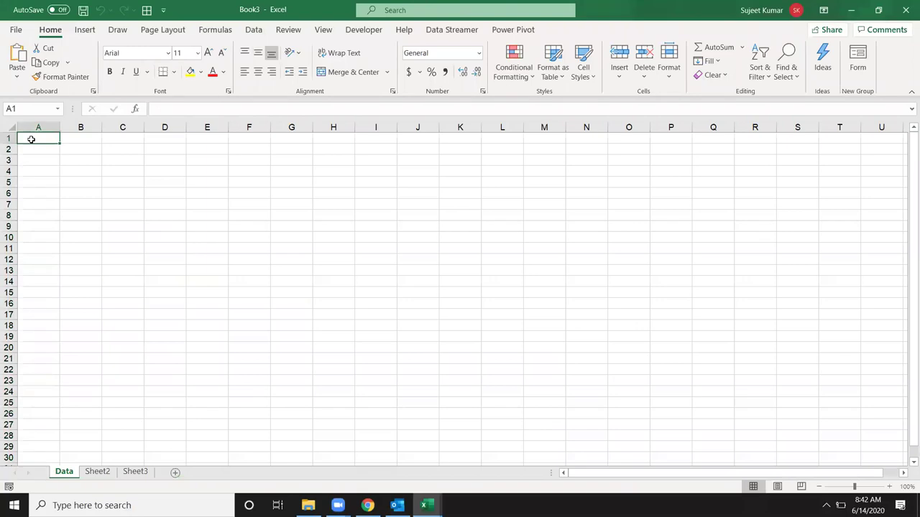
pyautogui.write('Roll')
pyautogui.press('Tab')
pyautogui.write('Class')
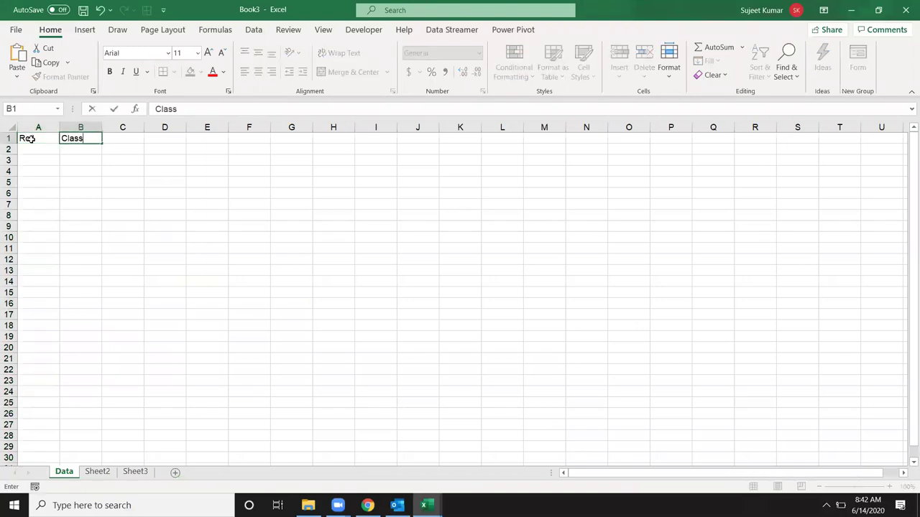
pyautogui.press('Tab')
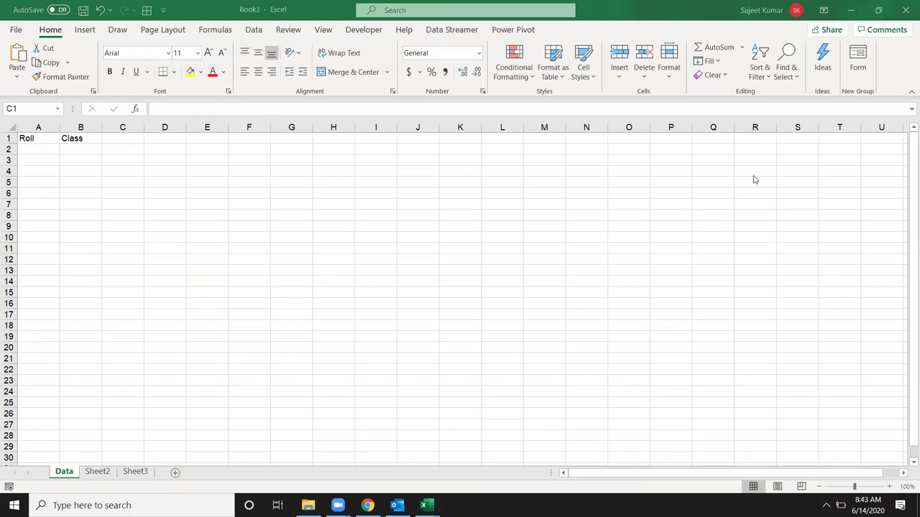
# Add the headings Section in C1 and Type in D1
pyautogui.click(123, 137)
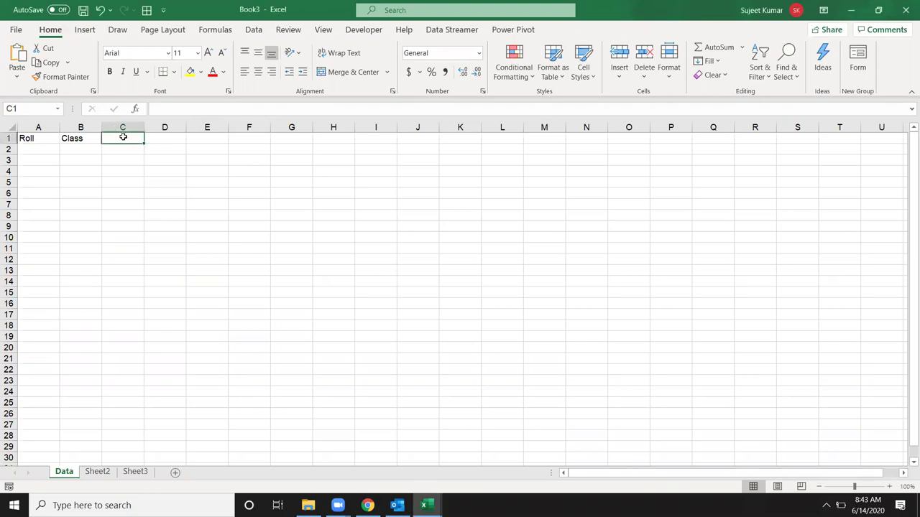
pyautogui.write('Section')
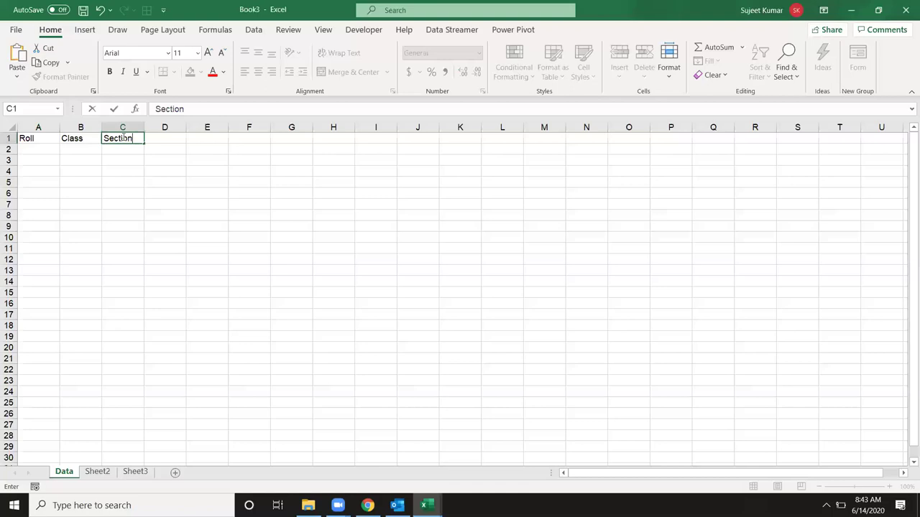
pyautogui.press('Tab')
pyautogui.write('Type')
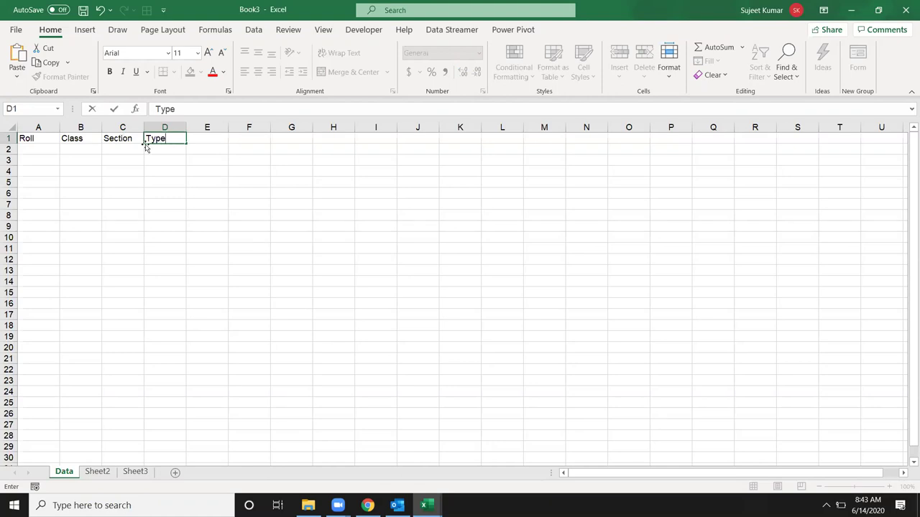
pyautogui.click(153, 151)
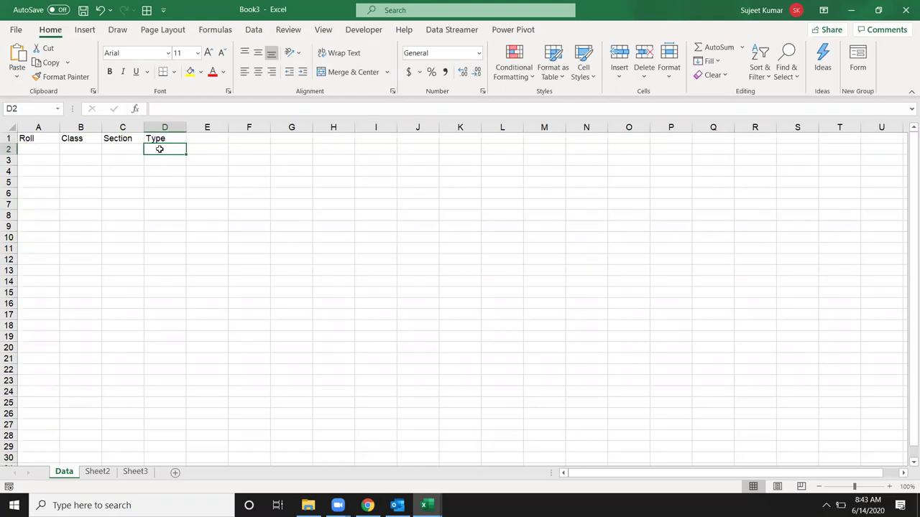
pyautogui.click(164, 140)
# Enter Name in E1 and Father_Name in F1
pyautogui.press('Right')
pyautogui.press('Left')
pyautogui.press('Left')
pyautogui.press('Left')
pyautogui.press('Left')
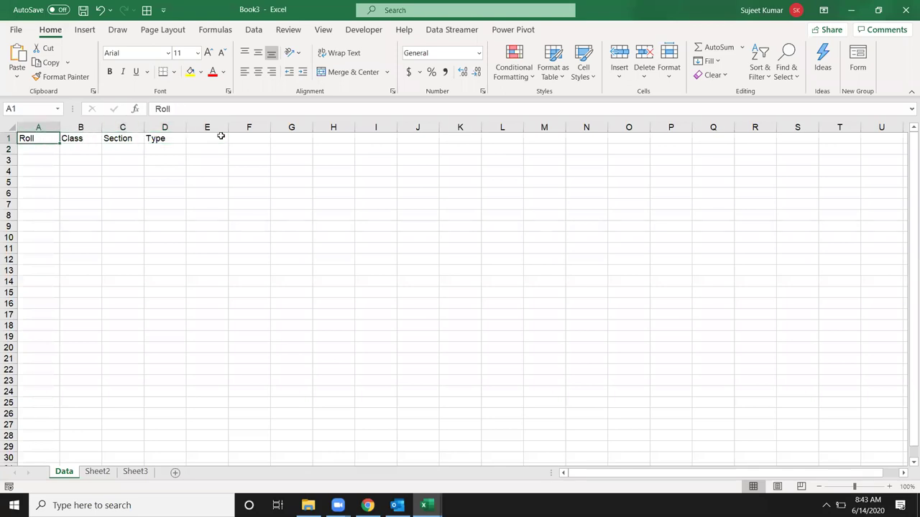
pyautogui.press('Right')
pyautogui.press('Right')
pyautogui.press('Right')
pyautogui.press('Right')
pyautogui.write('Name')
pyautogui.press('Right')
pyautogui.write('Father_Name')
pyautogui.press('Right')
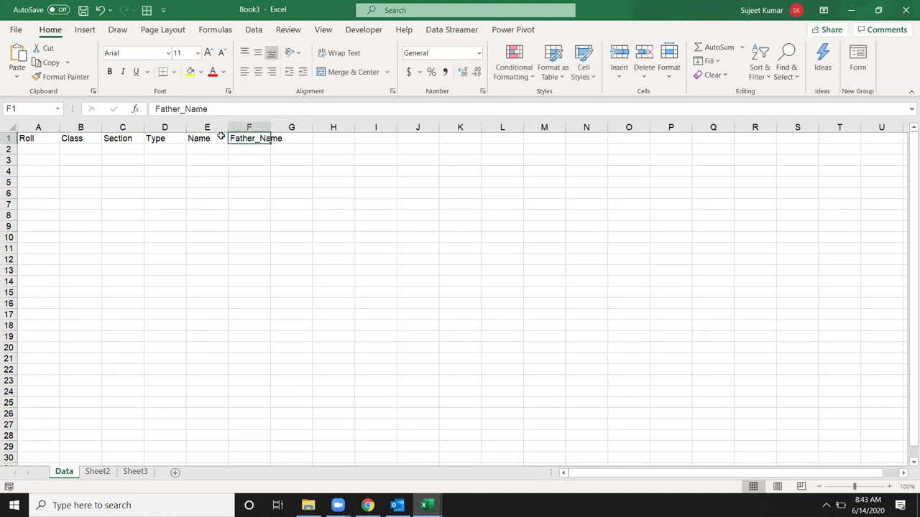
# Autofit column F so Father_Name fits
pyautogui.press('Home')
pyautogui.press('Down')
pyautogui.press('Up')
pyautogui.press('Down')
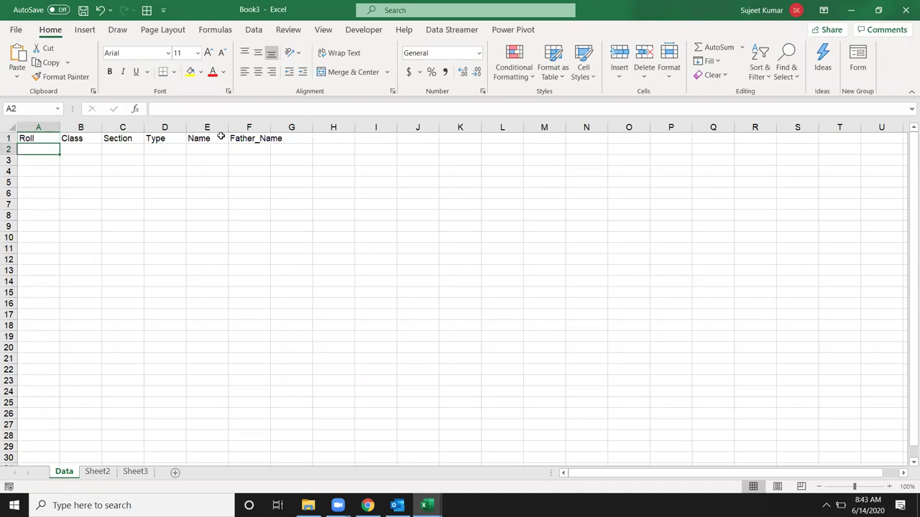
pyautogui.press('Up')
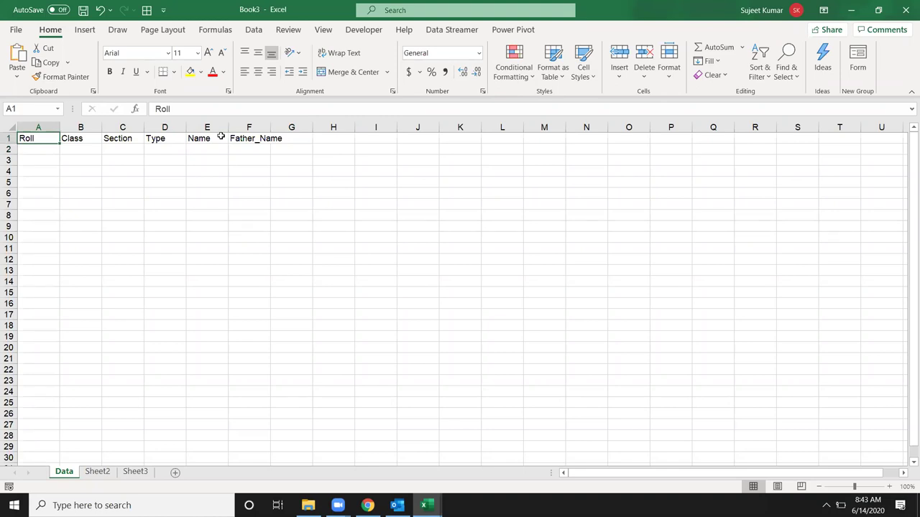
pyautogui.press('Right')
pyautogui.press('Right')
pyautogui.press('Right')
pyautogui.press('Right')
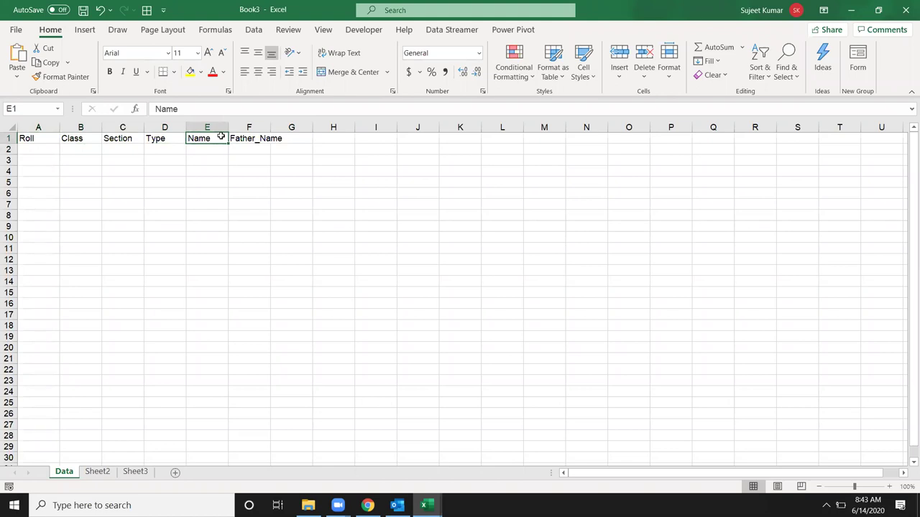
pyautogui.doubleClick(270, 127)
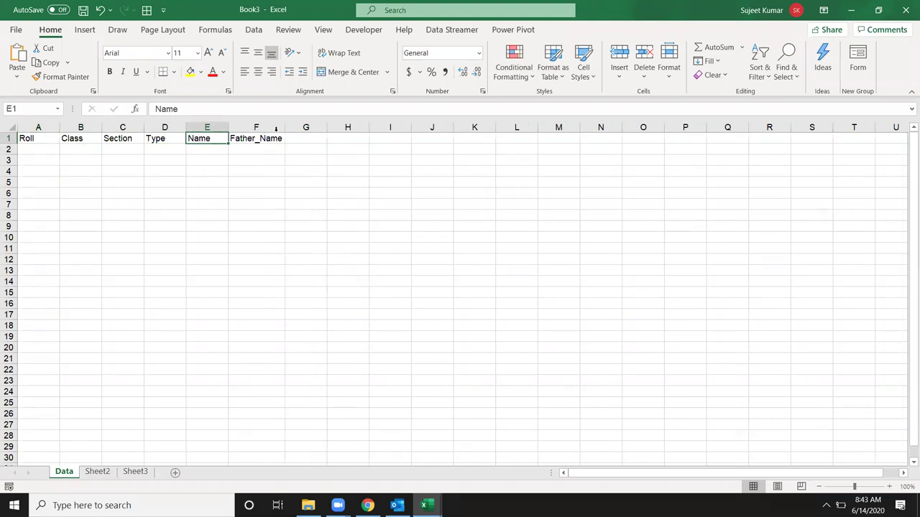
# Add the headings DOB in G1 and Cast in H1
pyautogui.click(315, 142)
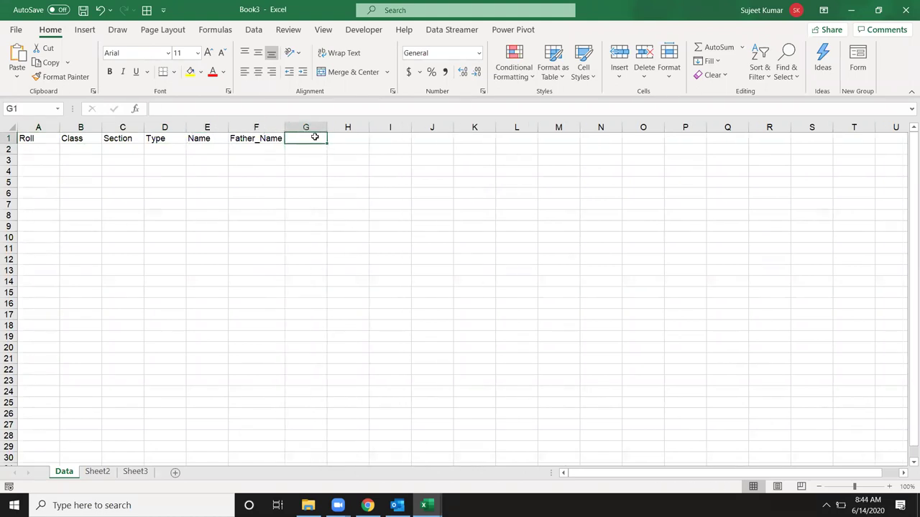
pyautogui.write('DOB')
pyautogui.press('Tab')
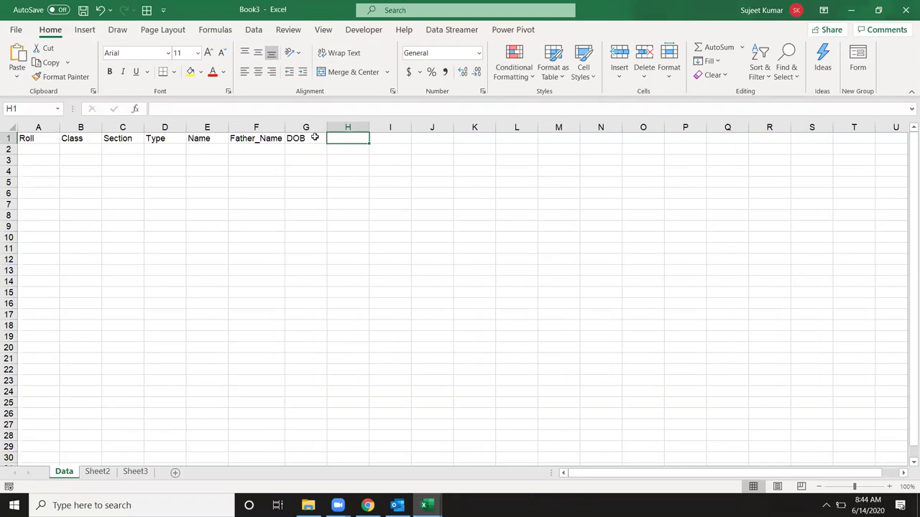
pyautogui.write('Cast')
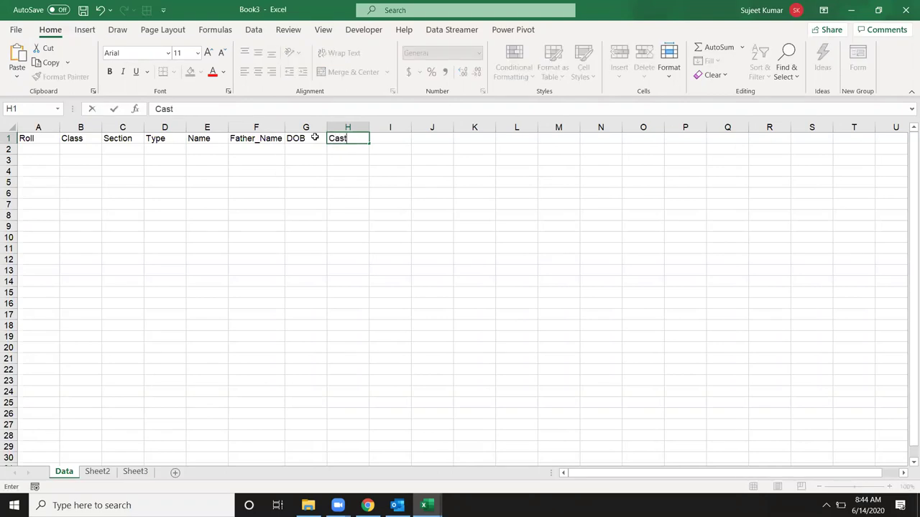
pyautogui.press('Tab')
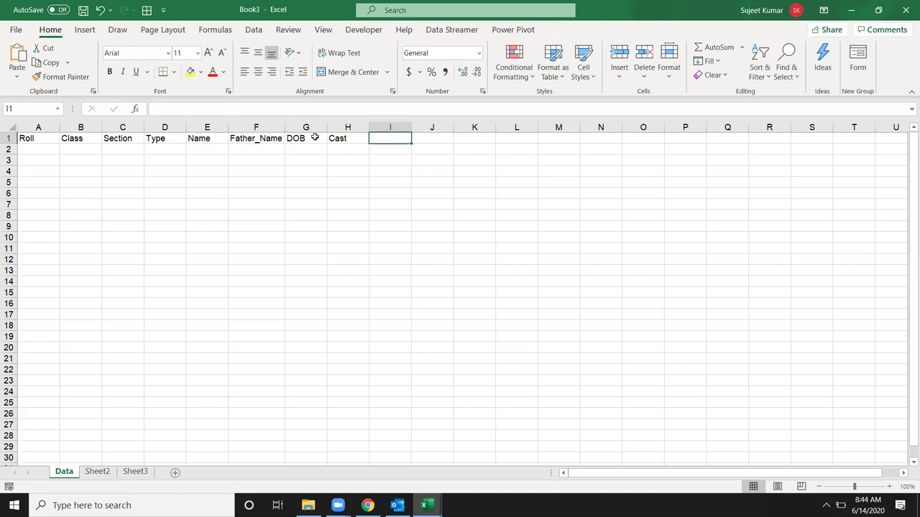
# Check the header row A1:H1 and pick empty cell I1
pyautogui.press('Left')
pyautogui.press('Left')
pyautogui.press('Left')
pyautogui.press('Left')
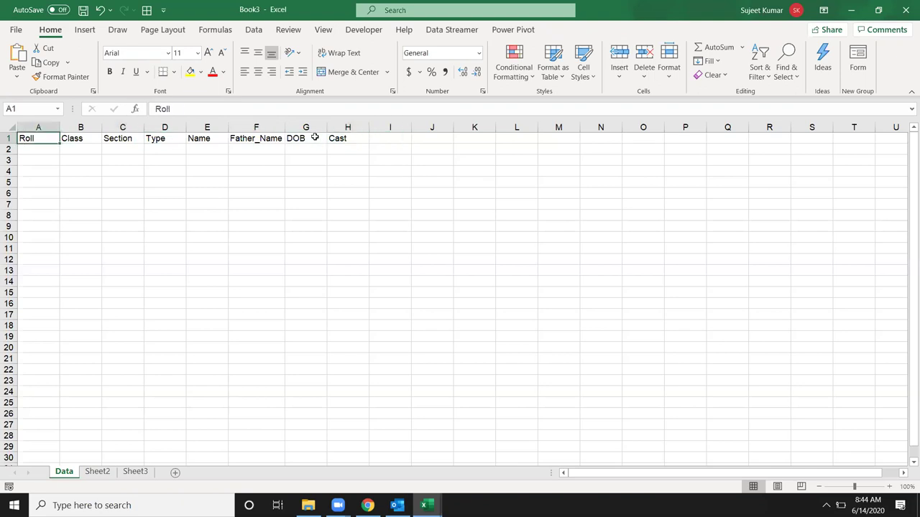
pyautogui.press('Right')
pyautogui.press('Right')
pyautogui.press('Right')
pyautogui.press('Right')
pyautogui.press('Right')
pyautogui.press('Right')
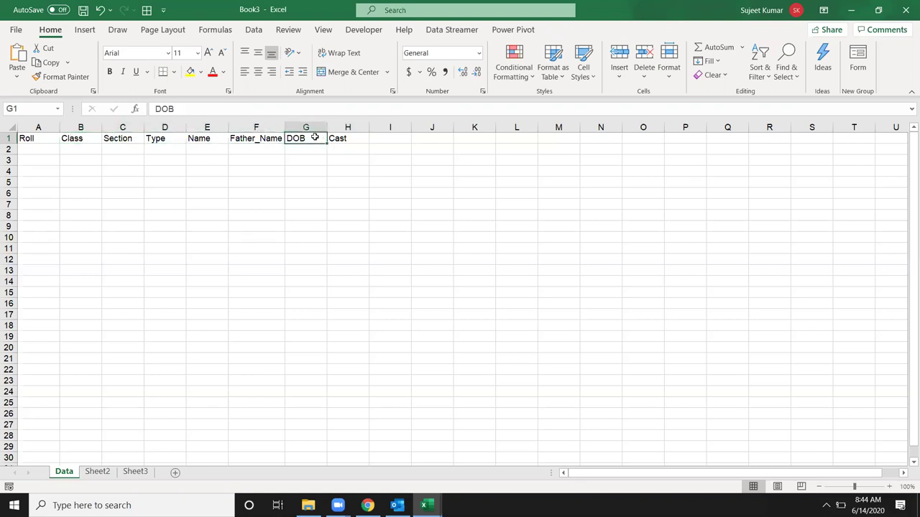
pyautogui.press('Right')
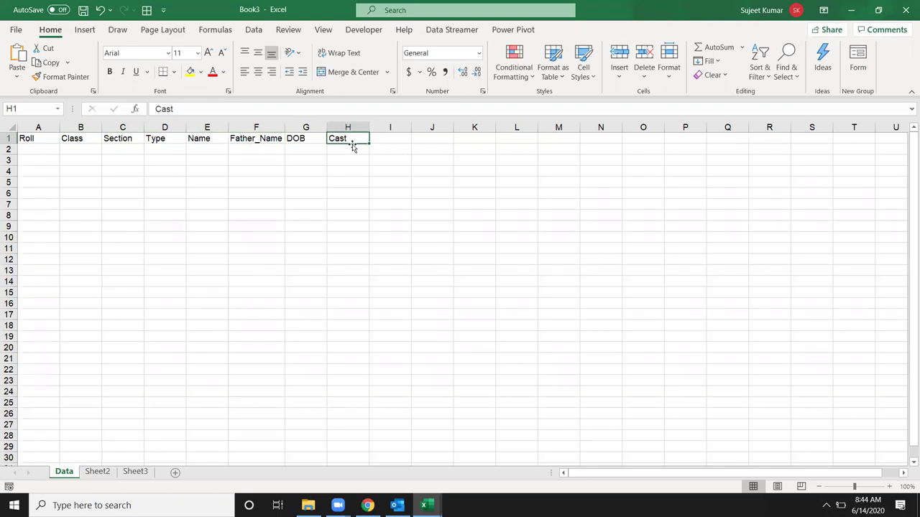
pyautogui.moveTo(347, 138); pyautogui.dragTo(27, 138)
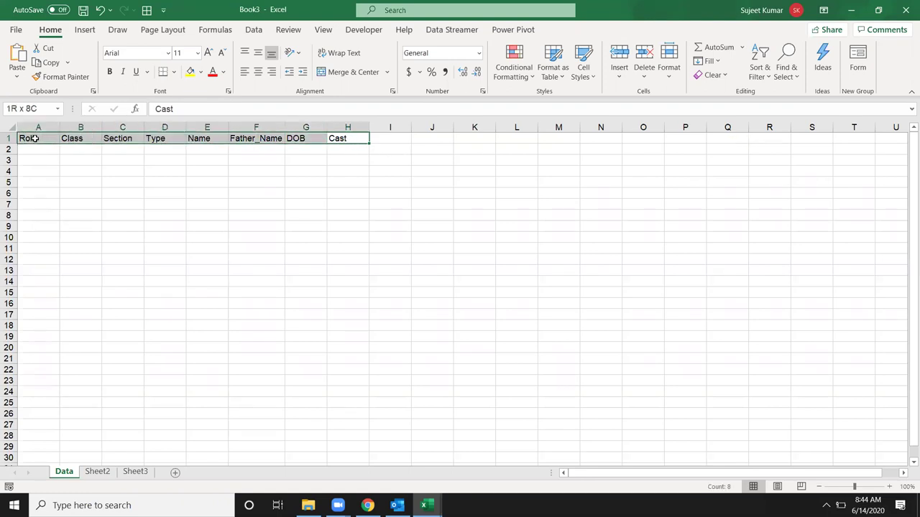
pyautogui.click(384, 136)
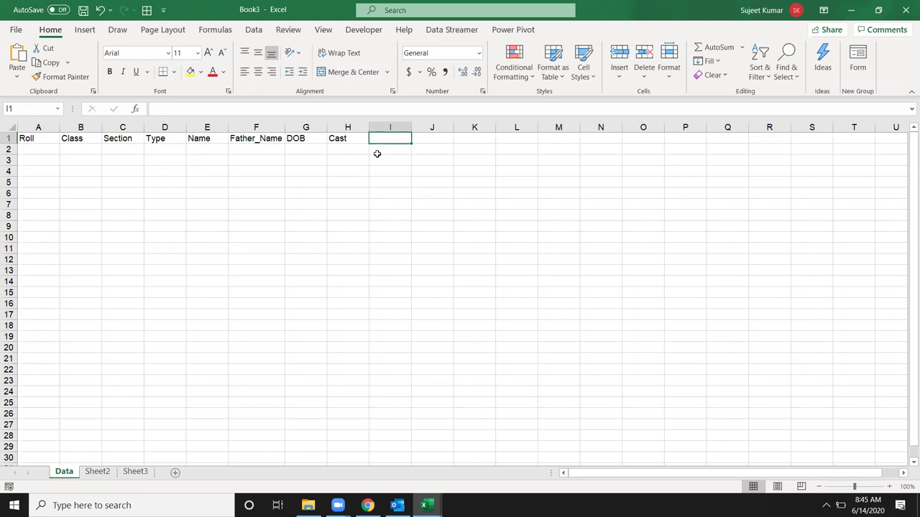
# Enter Att. in I1 after discarding a typo, and cancel the stray 24 in I2
pyautogui.write('Attes')
pyautogui.press('BackSpace')
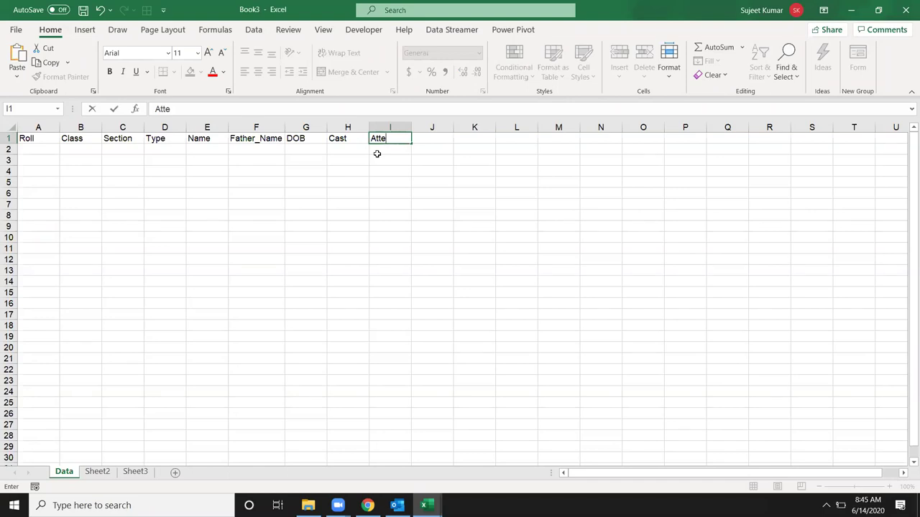
pyautogui.press('Escape')
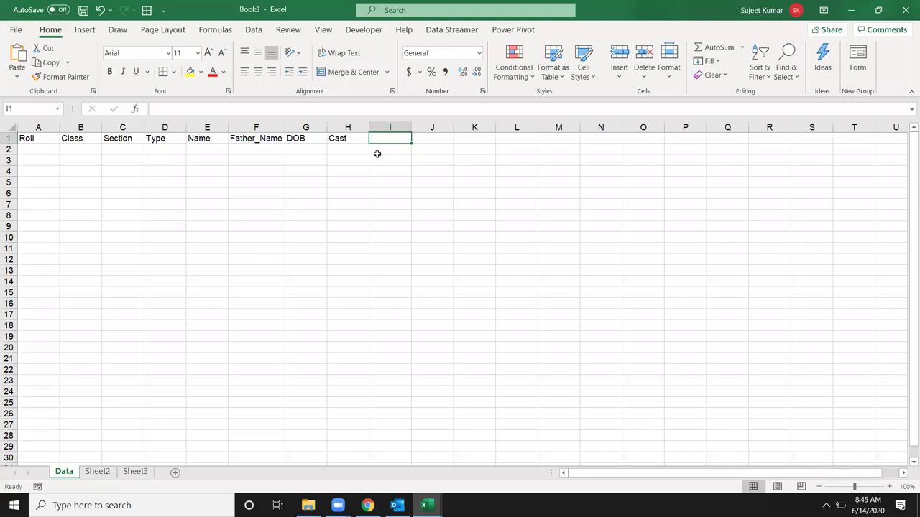
pyautogui.write('A')
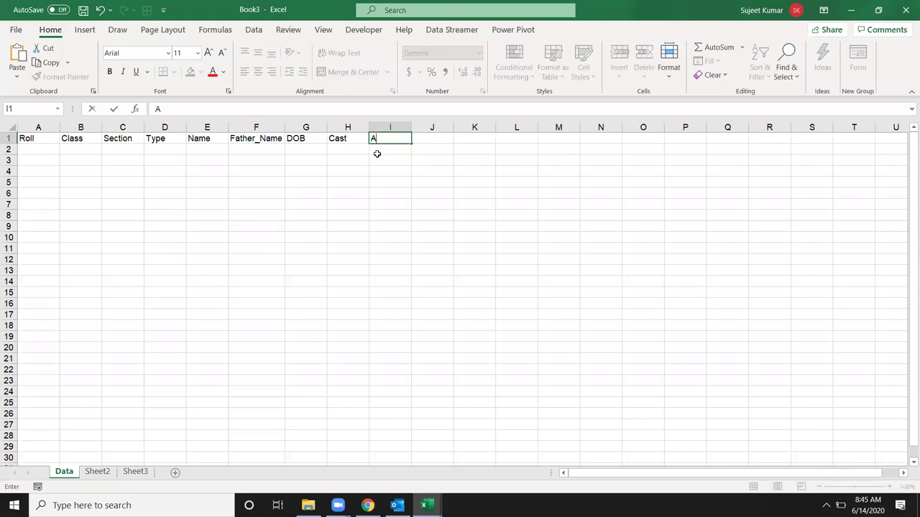
pyautogui.write('tt.')
pyautogui.press('Return')
pyautogui.write('24')
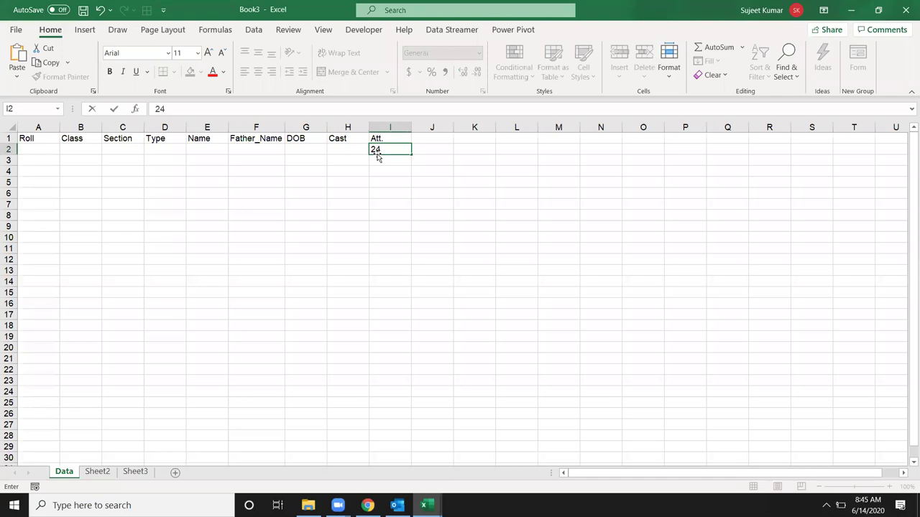
pyautogui.press('Escape')
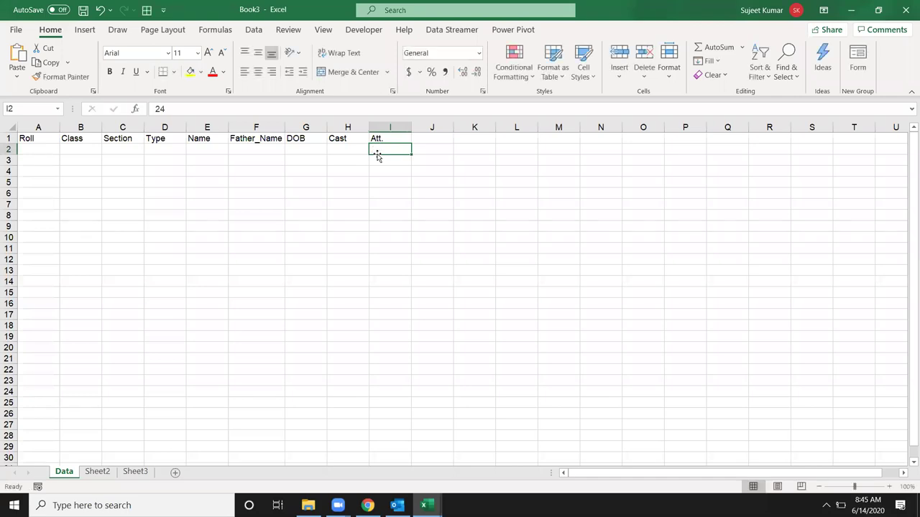
pyautogui.press('Up')
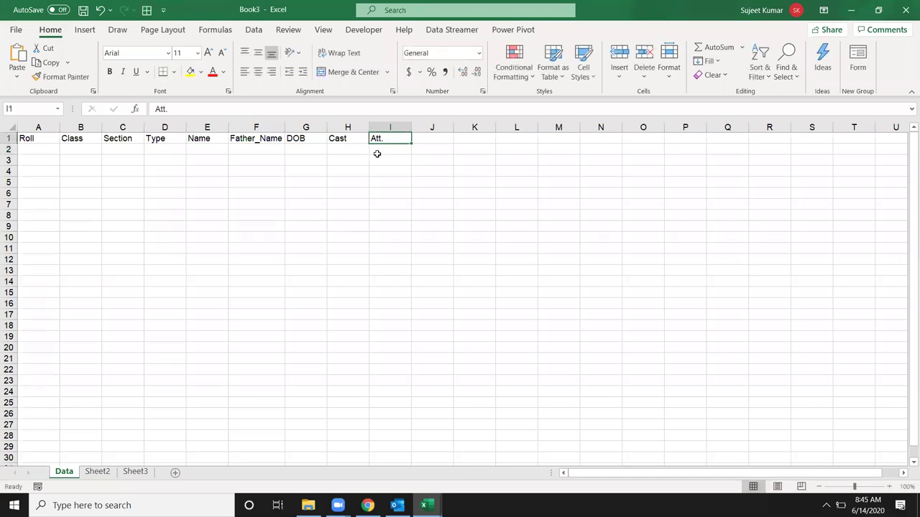
pyautogui.press('Right')
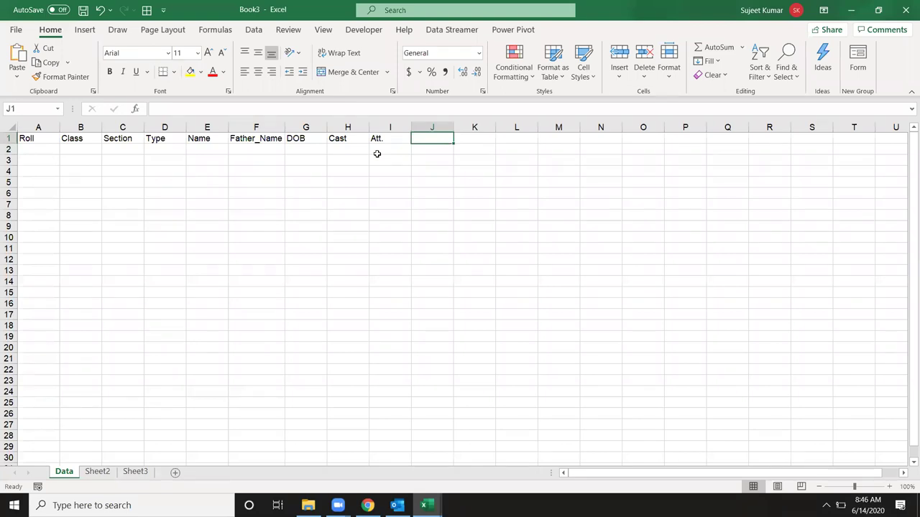
# Enter the S1 heading in J1
pyautogui.write('S')
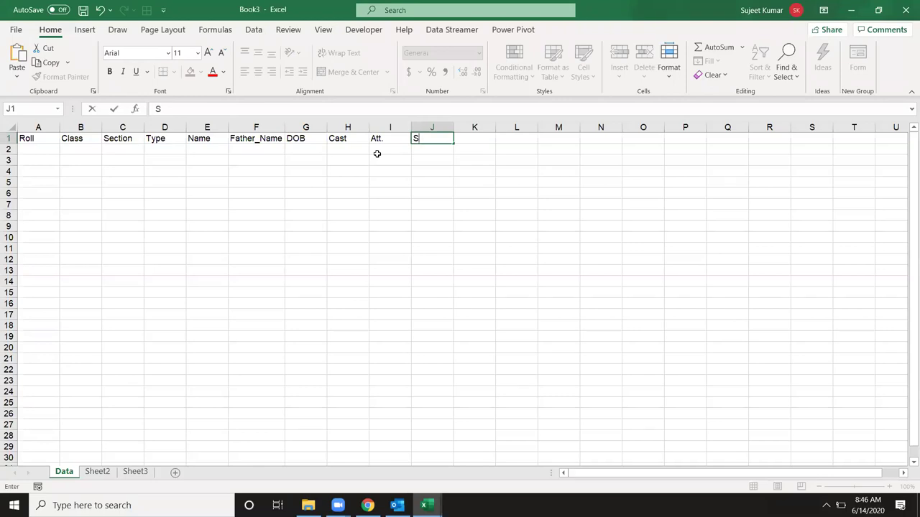
pyautogui.write('1')
pyautogui.press('Tab')
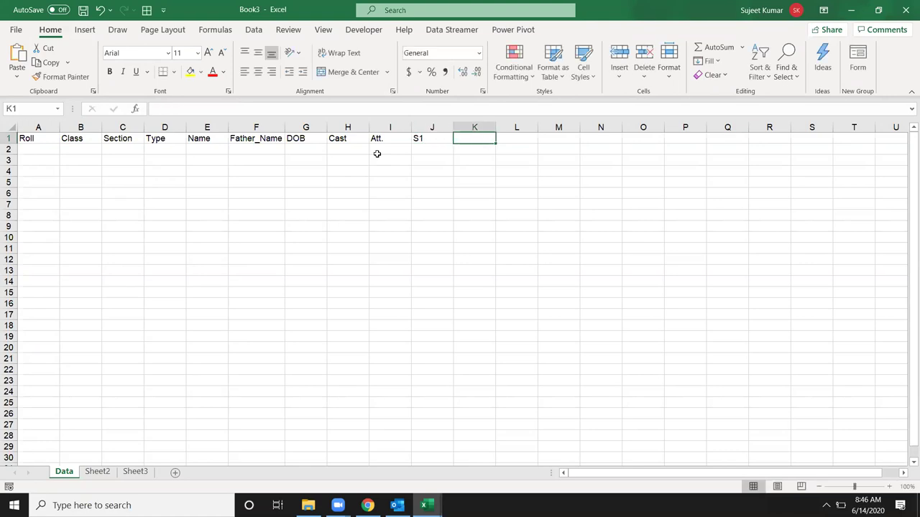
pyautogui.press('Left')
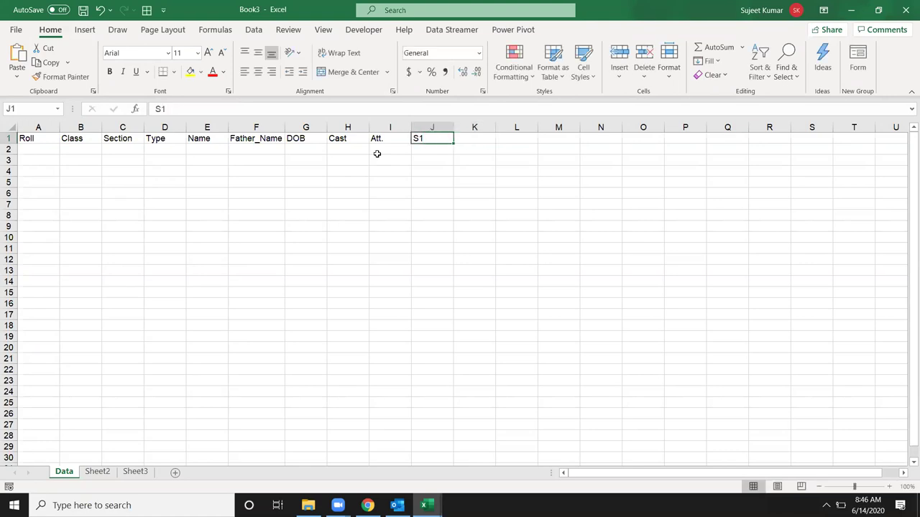
pyautogui.press('Right')
# Try Mar and Total in K1, discard both, and drop to row 2 under S1
pyautogui.write('Mar')
pyautogui.press('Escape')
pyautogui.press('Left')
pyautogui.press('Right')
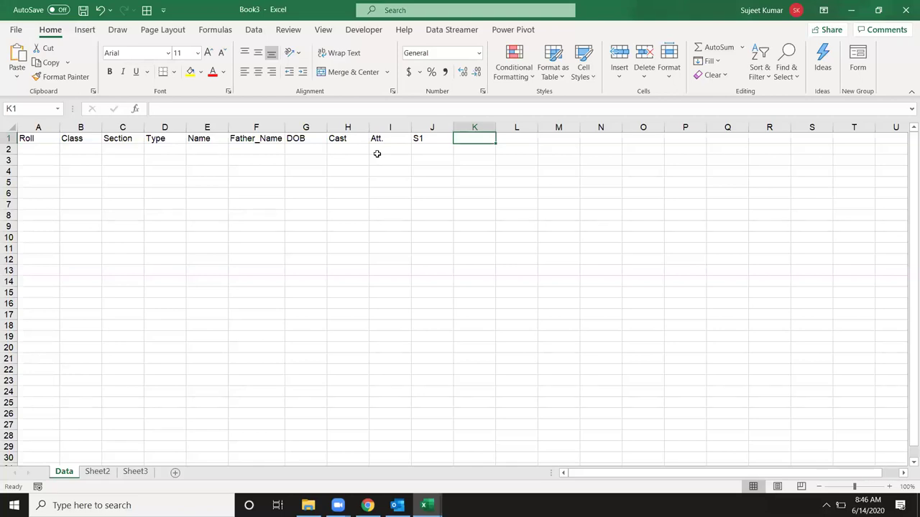
pyautogui.write('Total')
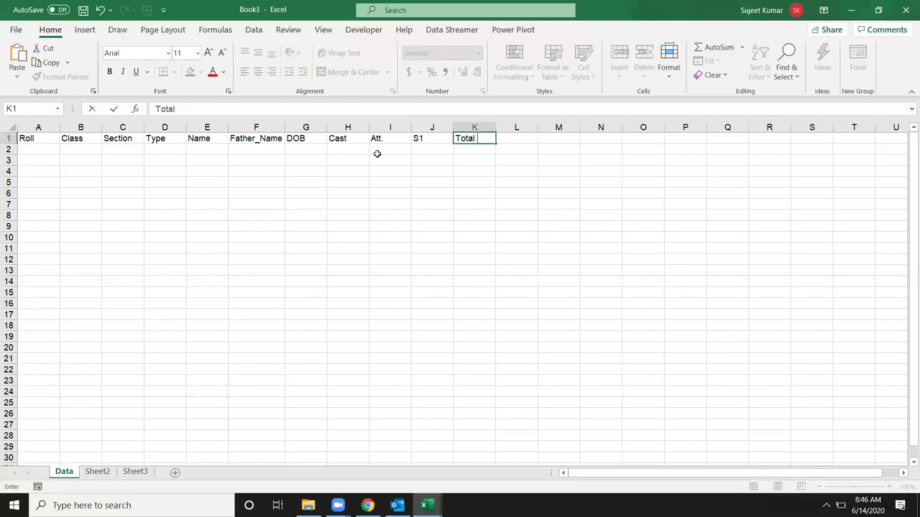
pyautogui.press('BackSpace')
pyautogui.press('BackSpace')
pyautogui.press('BackSpace')
pyautogui.press('BackSpace')
pyautogui.press('Escape')
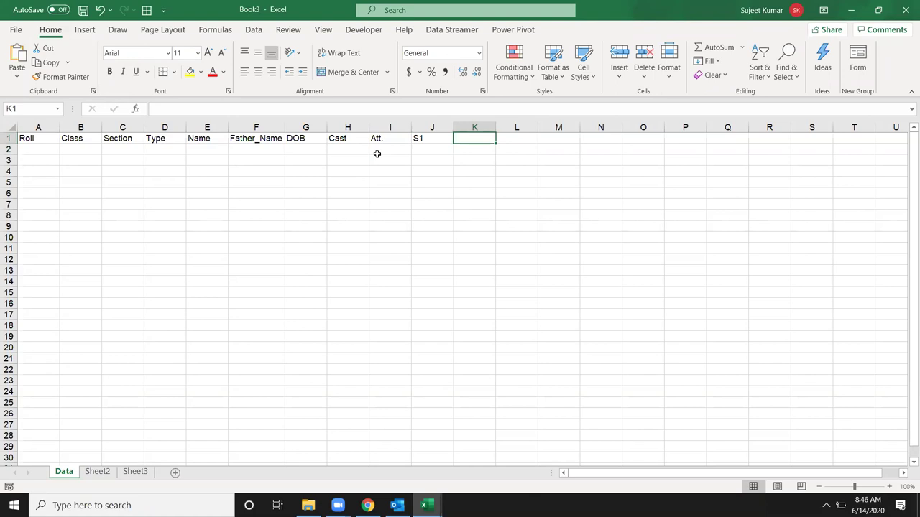
pyautogui.press('Left')
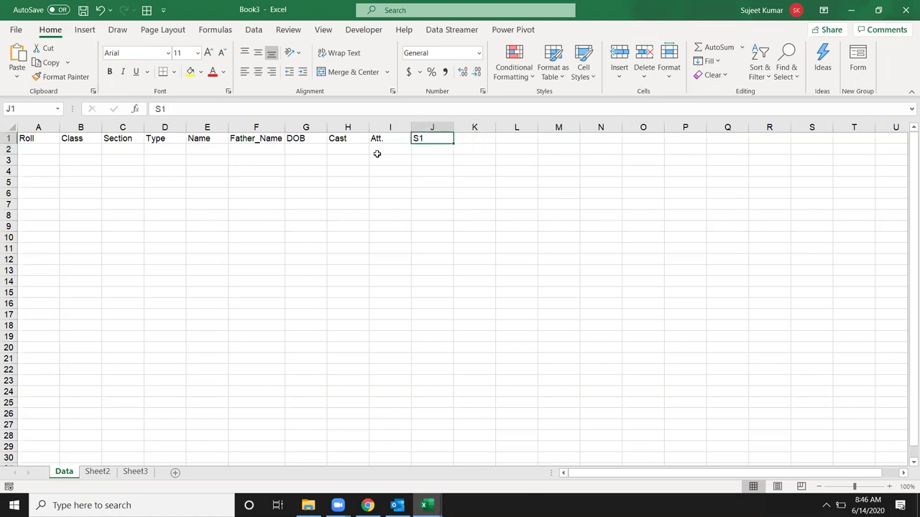
pyautogui.press('Down')
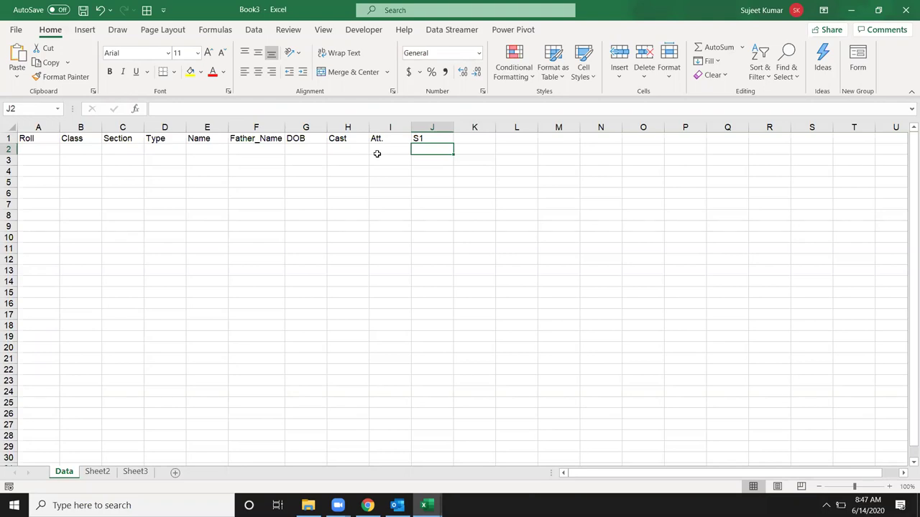
# Bring the ZPHS grading register workbook forward from the taskbar
pyautogui.click(424, 505)
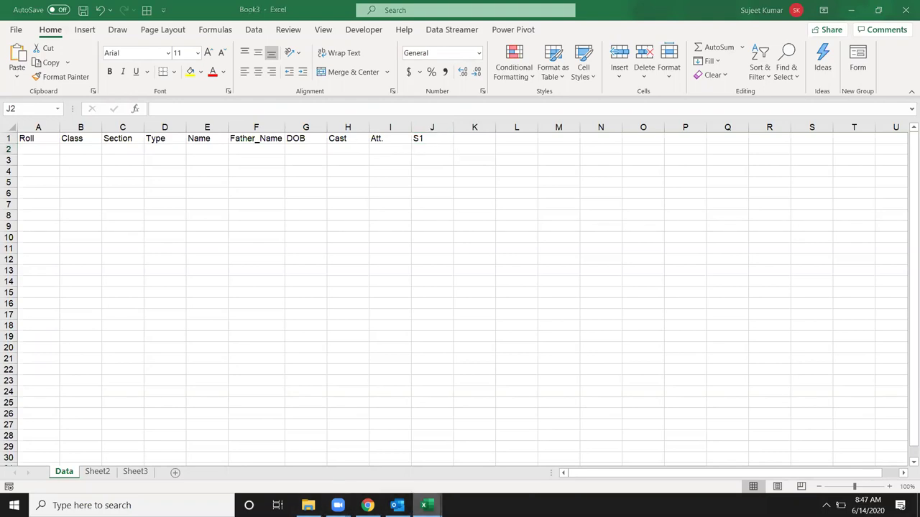
pyautogui.click(463, 478)
pyautogui.moveTo(424, 506)
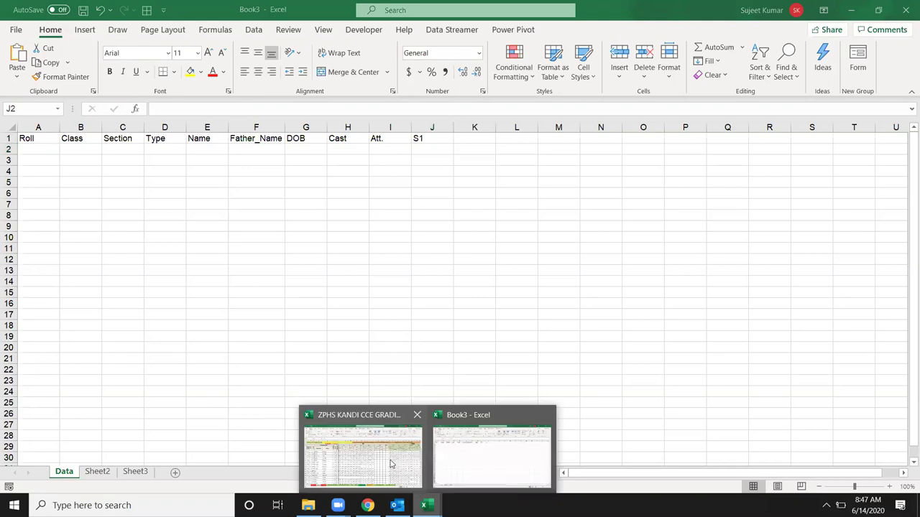
pyautogui.click(341, 482)
# Select the FA1–FA4 assessment headers and inspect marks in columns K and N
pyautogui.click(301, 163)
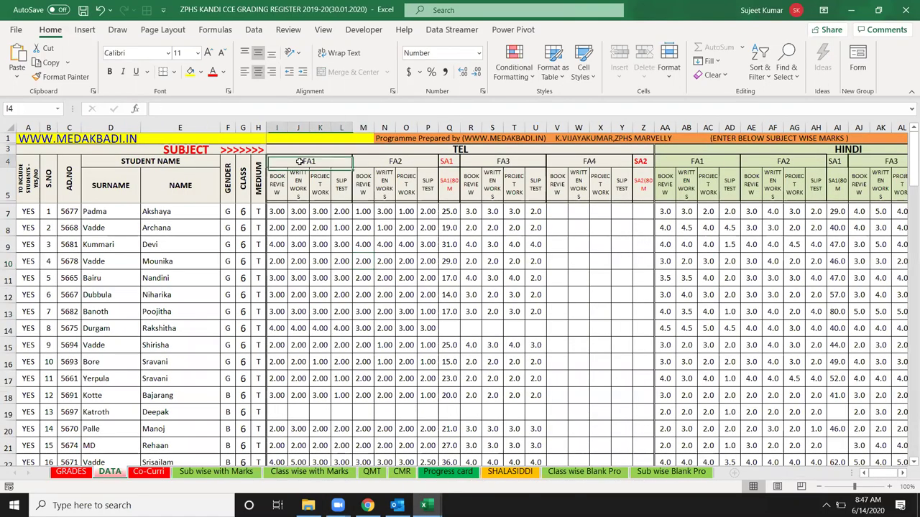
pyautogui.moveTo(346, 159); pyautogui.dragTo(613, 159)
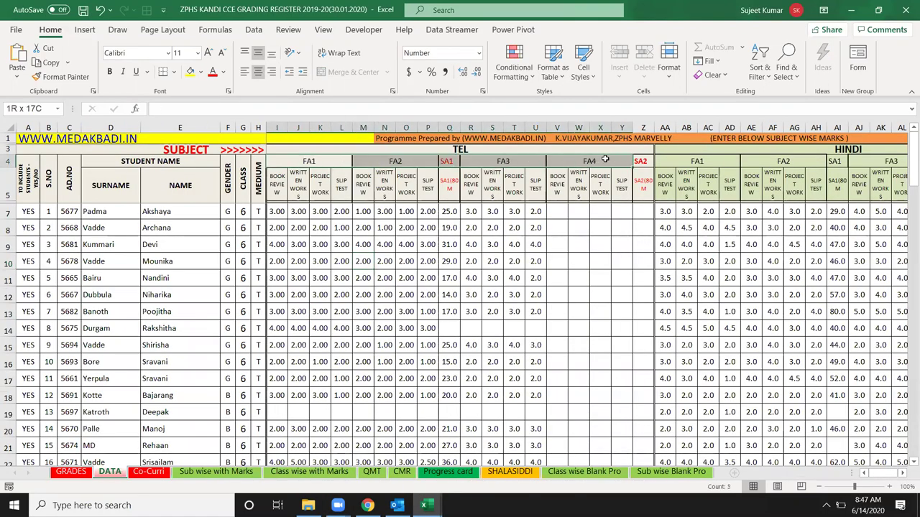
pyautogui.moveTo(614, 159)
pyautogui.mouseDown()
pyautogui.moveTo(414, 168)
pyautogui.moveTo(424, 165)
pyautogui.mouseUp()
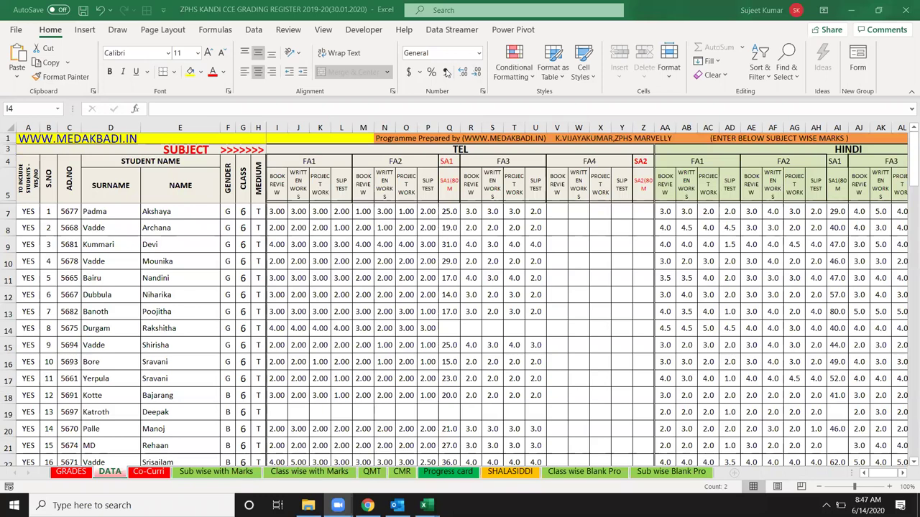
pyautogui.click(320, 212)
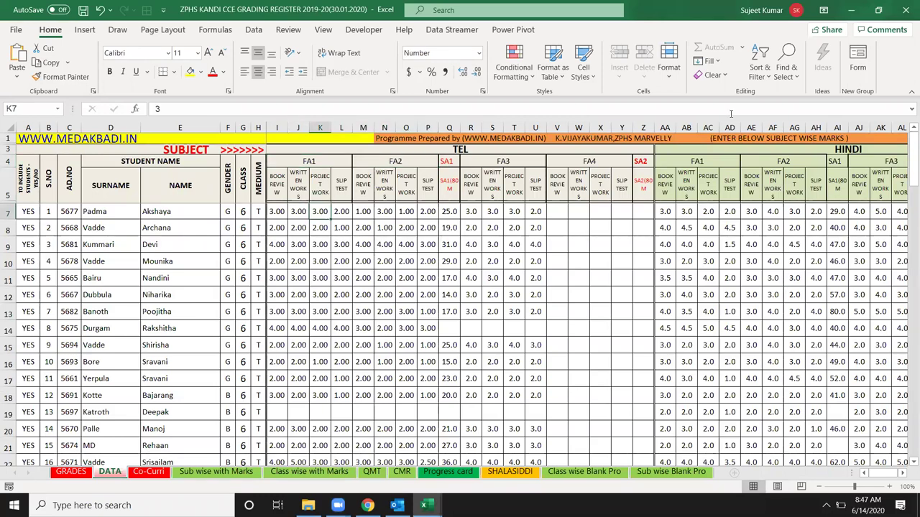
pyautogui.click(376, 224)
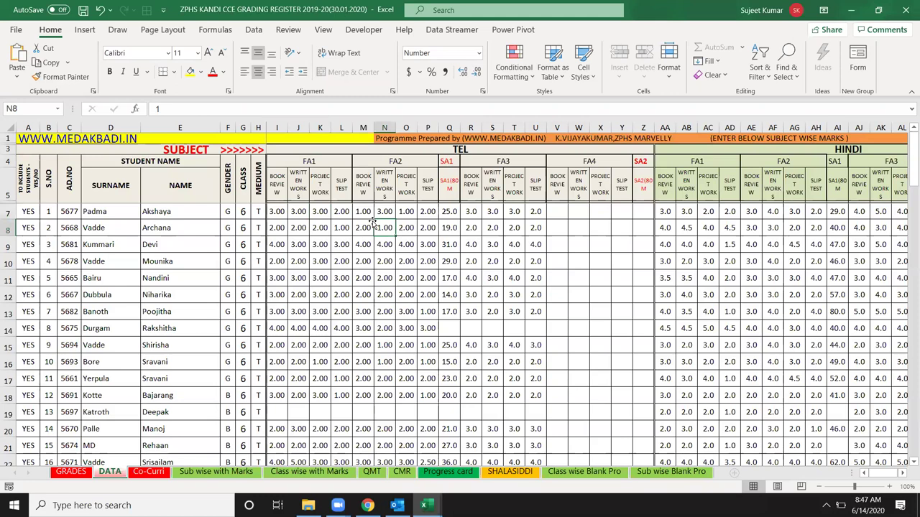
# Select the sub-headings I5:R5 and first student's marks, then recheck the FA1 and TEL headers
pyautogui.click(277, 188)
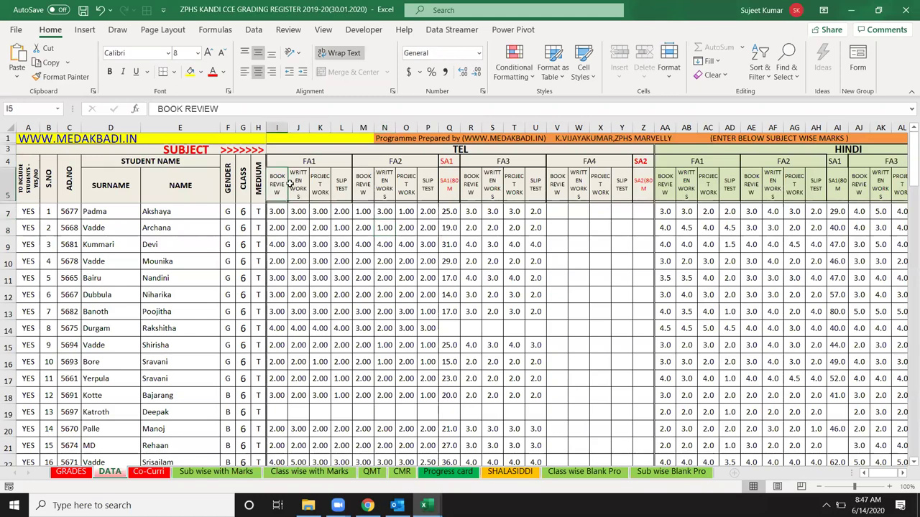
pyautogui.moveTo(282, 210); pyautogui.dragTo(477, 217)
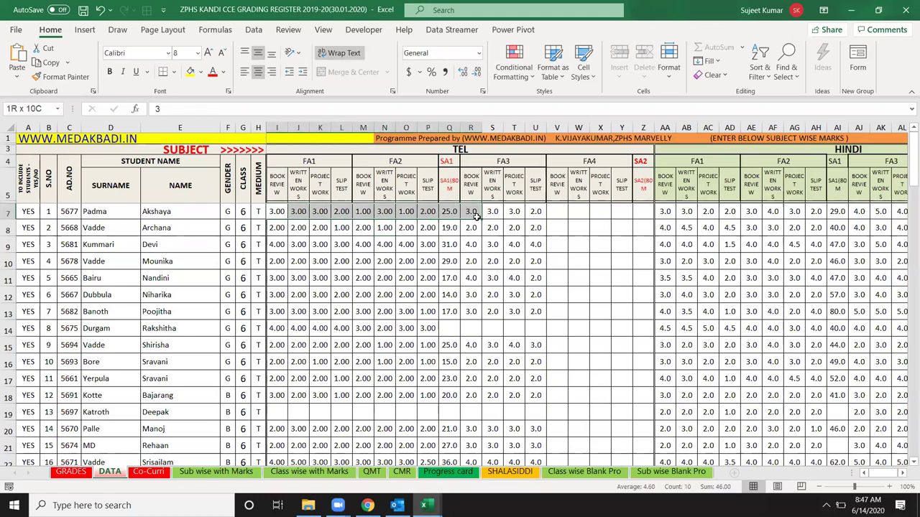
pyautogui.moveTo(277, 188)
pyautogui.mouseDown()
pyautogui.moveTo(474, 194)
pyautogui.moveTo(427, 188)
pyautogui.mouseUp()
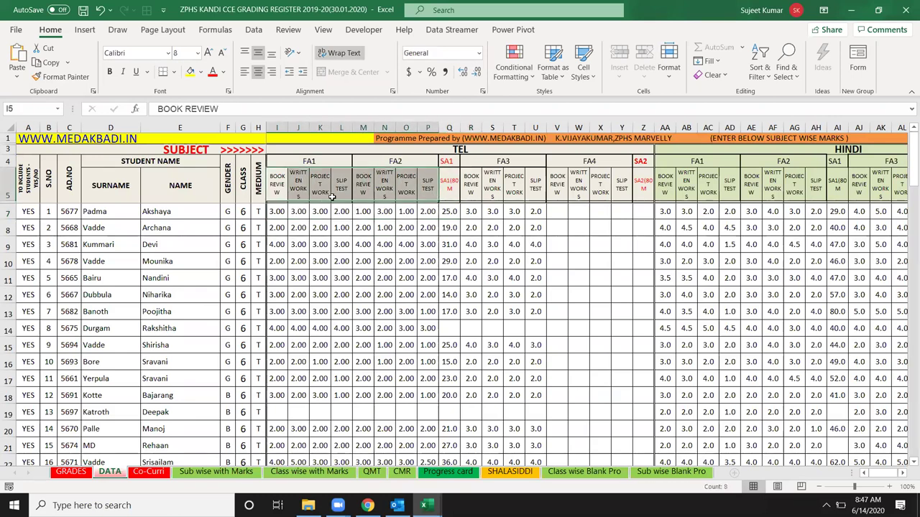
pyautogui.click(316, 230)
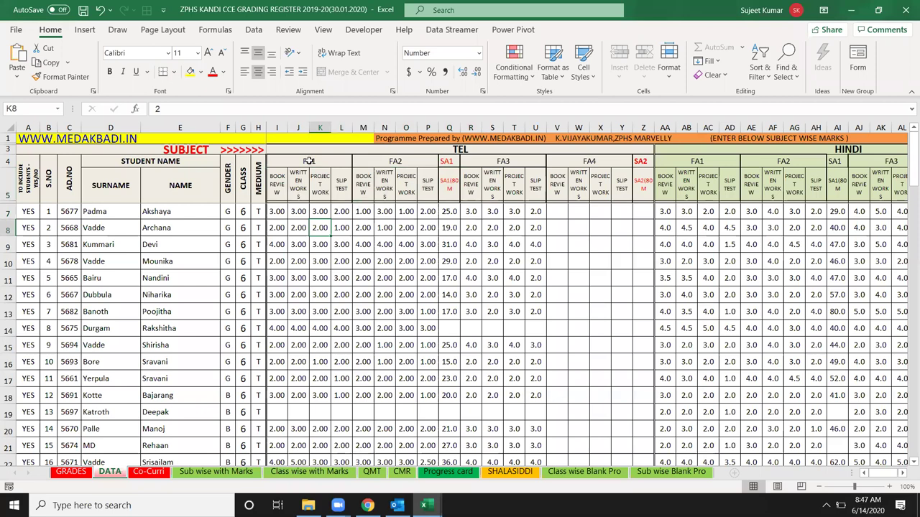
pyautogui.hotkey('ctrl', 'Home')
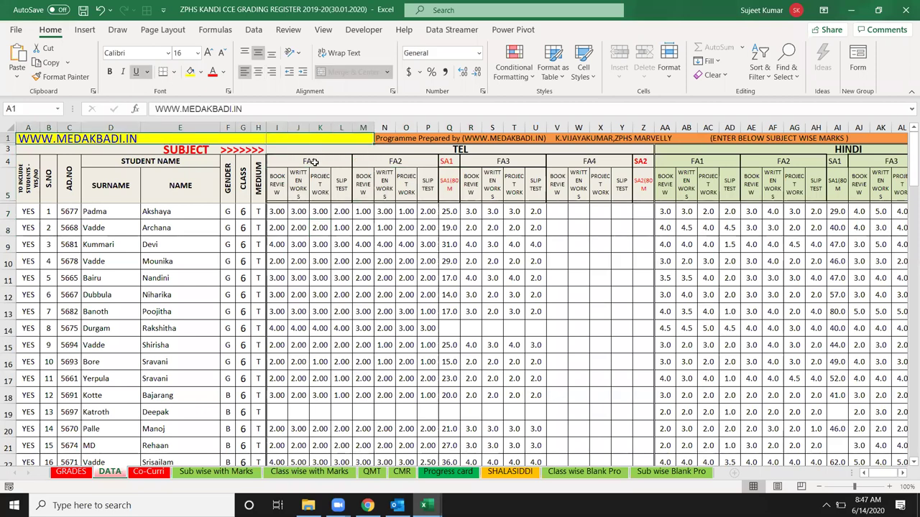
pyautogui.click(314, 162)
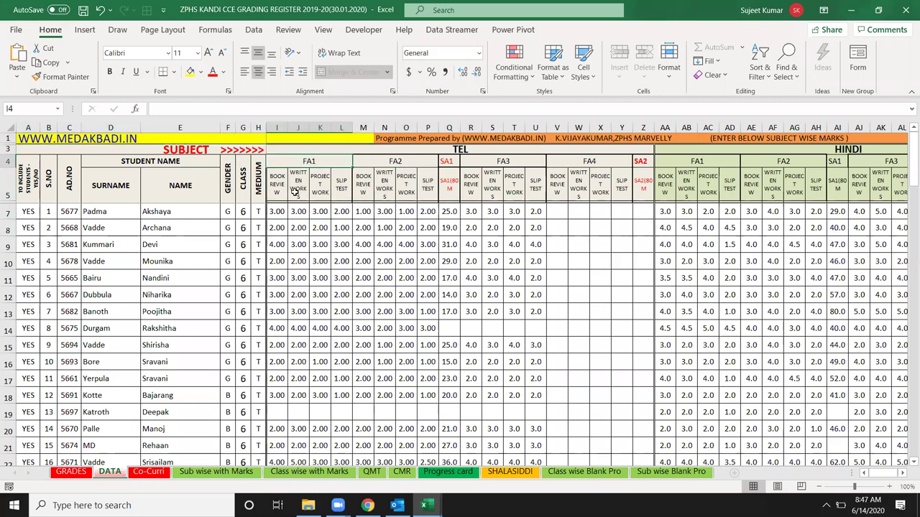
pyautogui.click(479, 151)
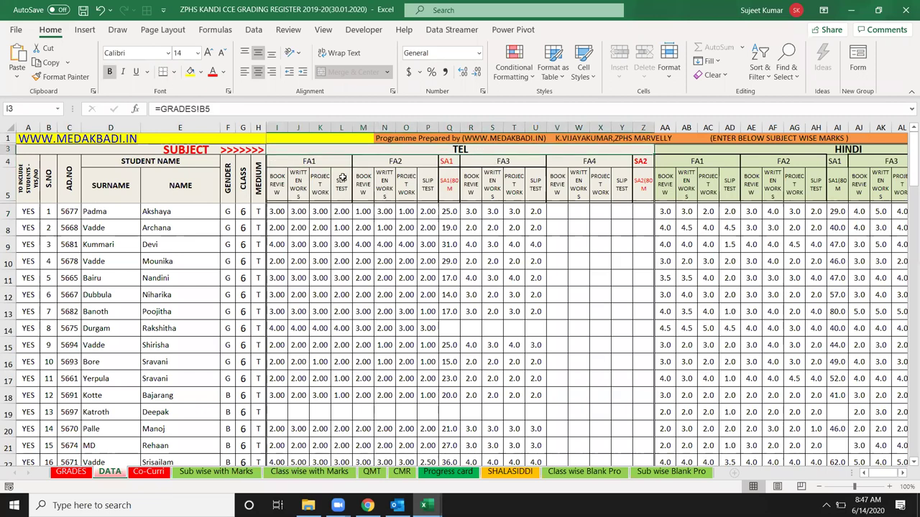
pyautogui.click(321, 166)
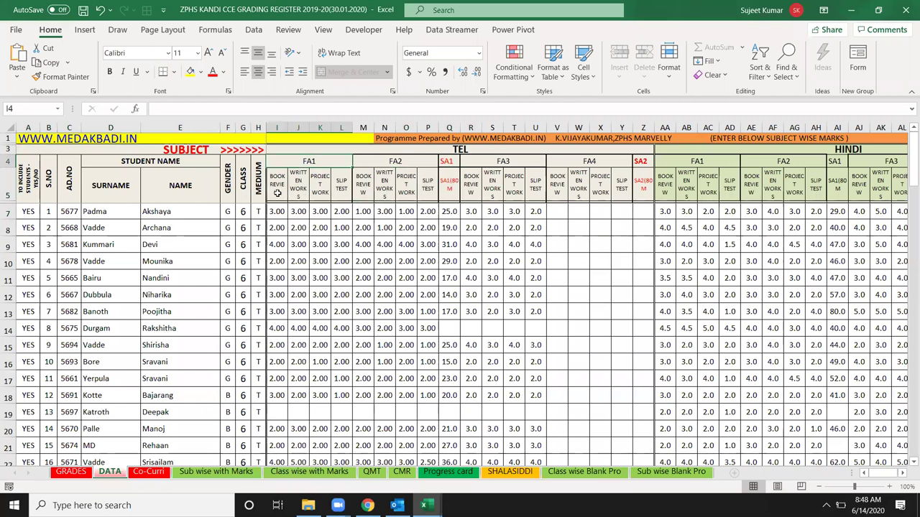
# Review the register's FA1–FA4 sub-headings: Book Review, Written Works, Project Work and Slip Test
pyautogui.click(281, 192)
pyautogui.click(298, 191)
pyautogui.click(321, 188)
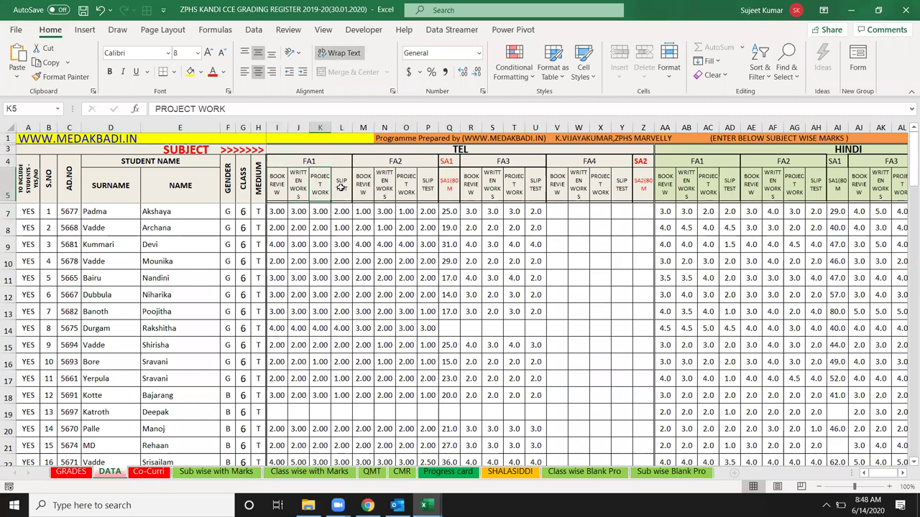
pyautogui.click(363, 189)
pyautogui.click(384, 187)
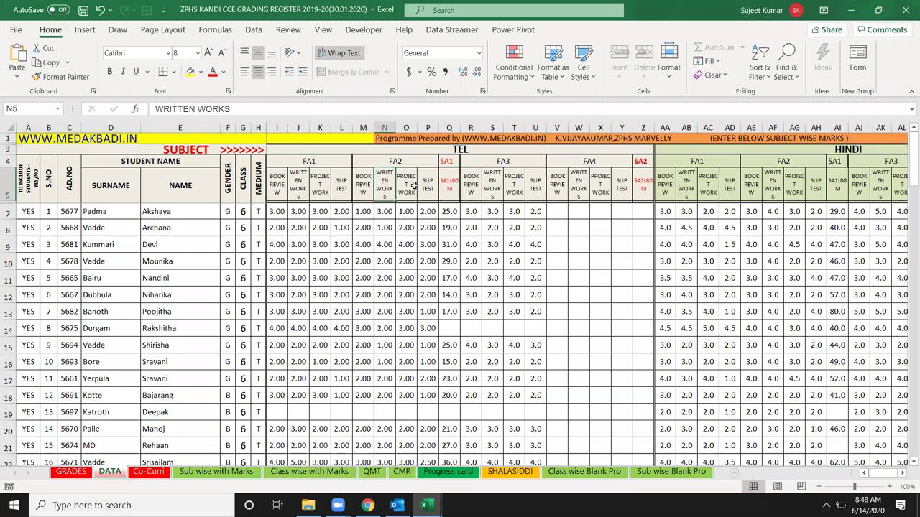
pyautogui.click(414, 185)
pyautogui.click(428, 187)
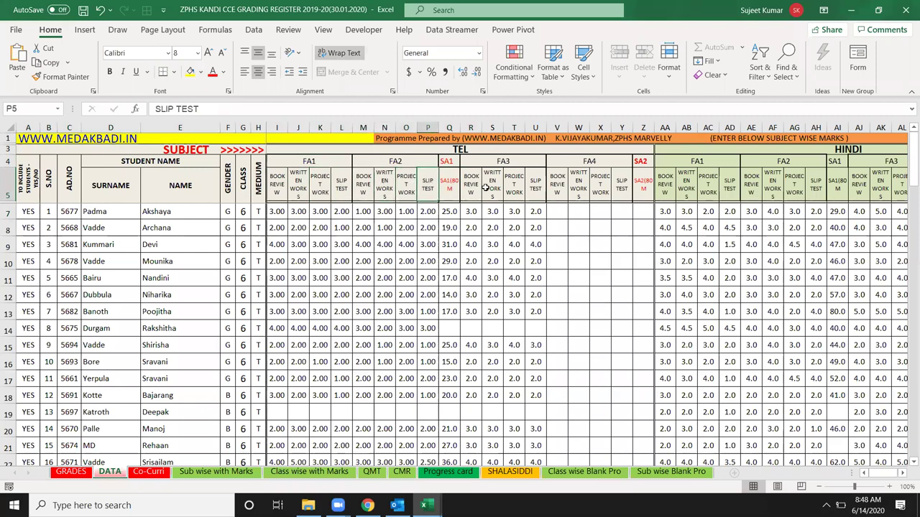
pyautogui.click(487, 188)
pyautogui.click(536, 187)
pyautogui.click(565, 187)
pyautogui.click(579, 187)
pyautogui.click(618, 189)
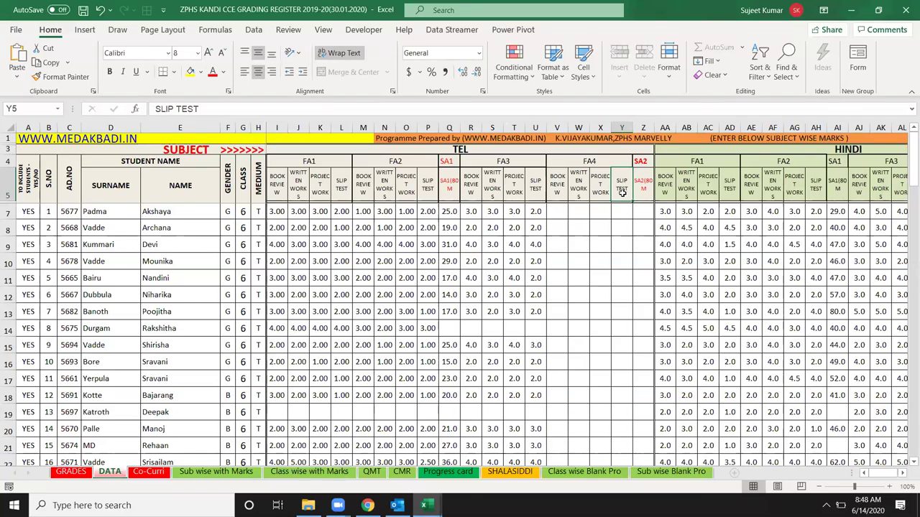
# Select the row-5 sub-headings I5:X5 and recheck each heading through FA4 Slip Test
pyautogui.click(281, 184)
pyautogui.moveTo(286, 184); pyautogui.dragTo(622, 193)
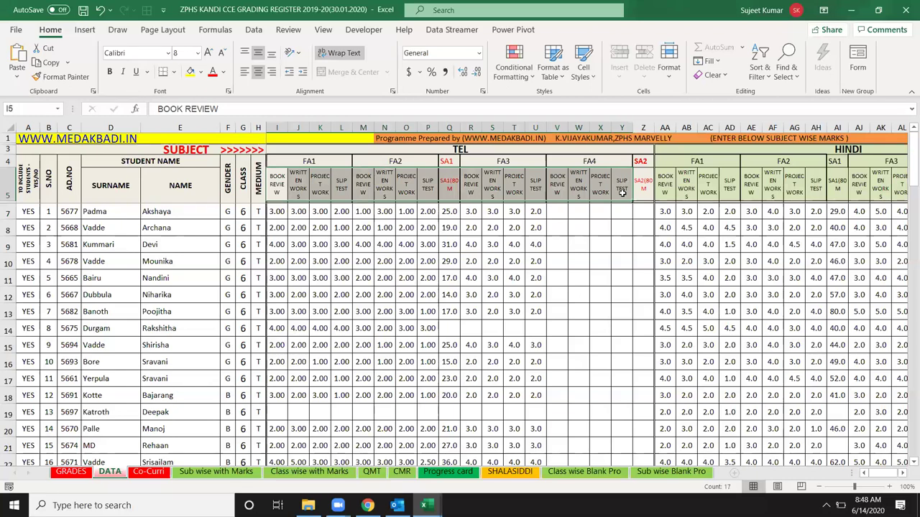
pyautogui.click(286, 188)
pyautogui.click(302, 185)
pyautogui.click(325, 185)
pyautogui.click(372, 186)
pyautogui.click(441, 185)
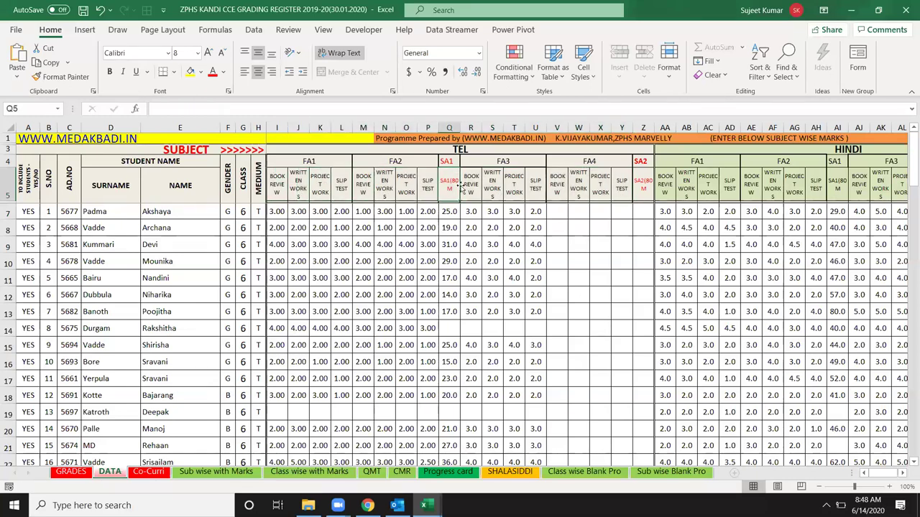
pyautogui.click(530, 185)
pyautogui.click(561, 187)
pyautogui.click(600, 185)
pyautogui.click(621, 185)
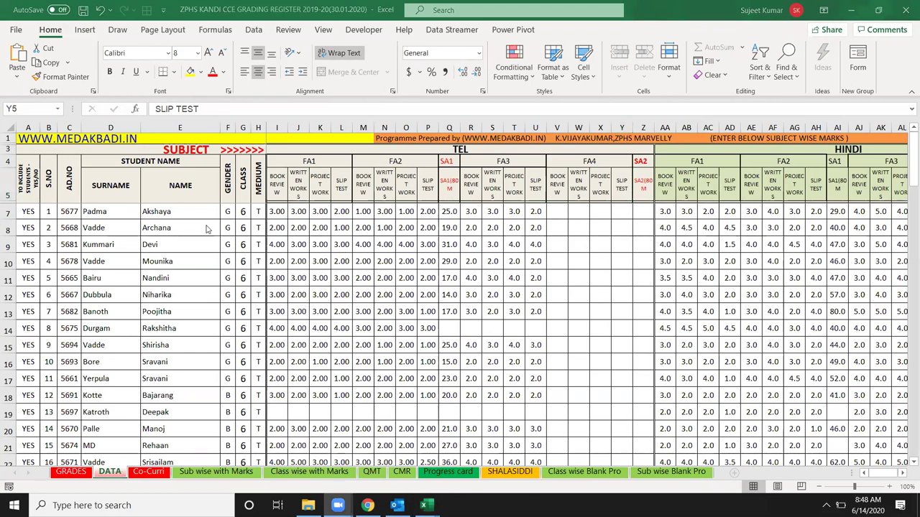
# Switch between the grading register and Book3, ending with Book3 in front
pyautogui.hotkey('alt', 'Tab')
pyautogui.hotkey('alt', 'Tab')
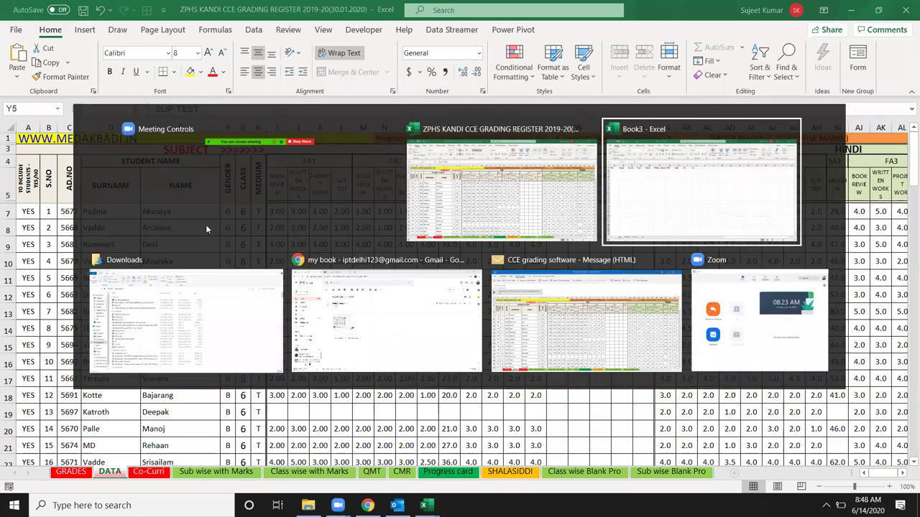
pyautogui.click(429, 136)
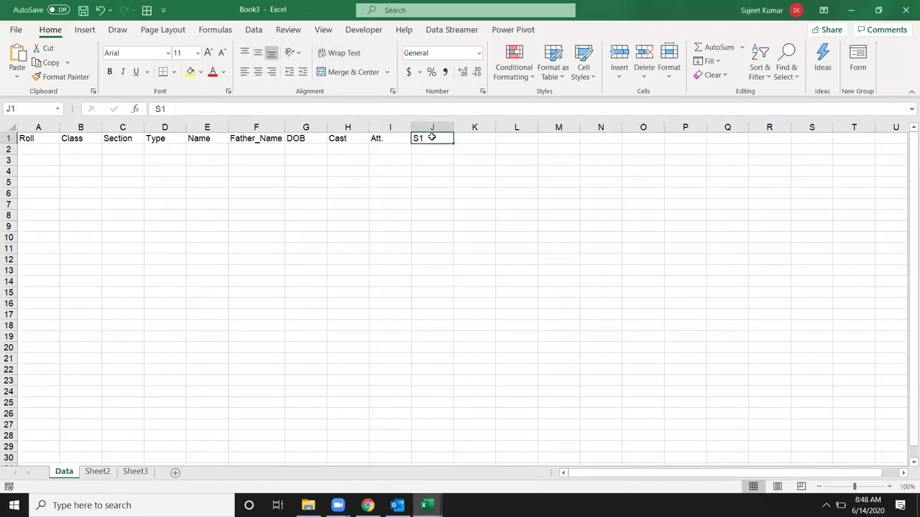
pyautogui.click(428, 149)
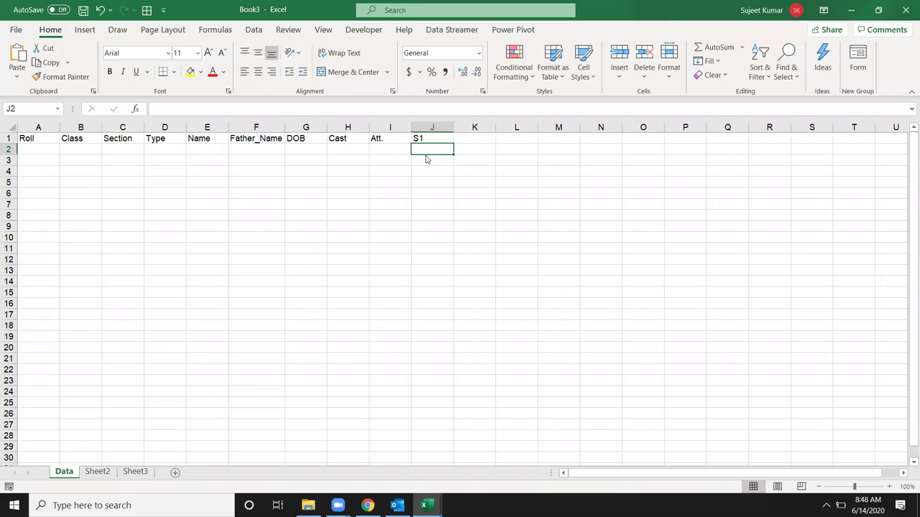
pyautogui.hotkey('alt', 'Tab')
pyautogui.hotkey('alt', 'Tab')
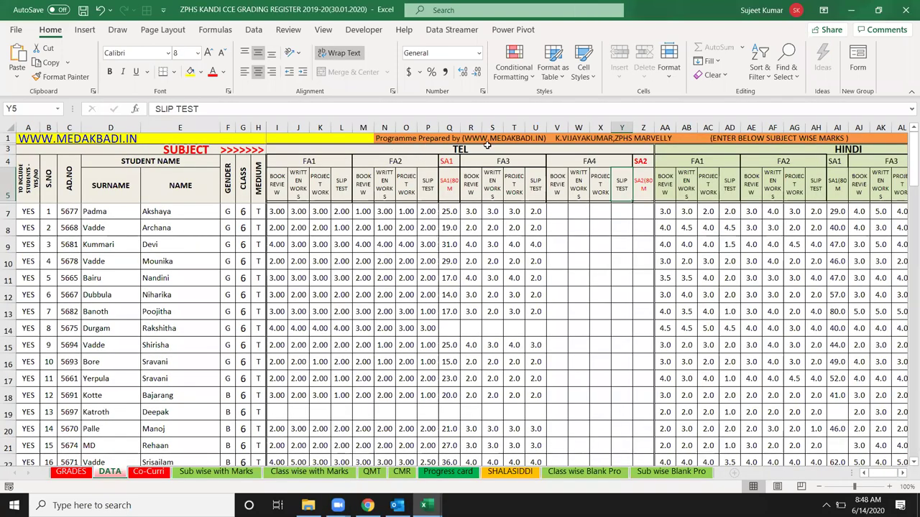
pyautogui.hotkey('alt', 'Tab')
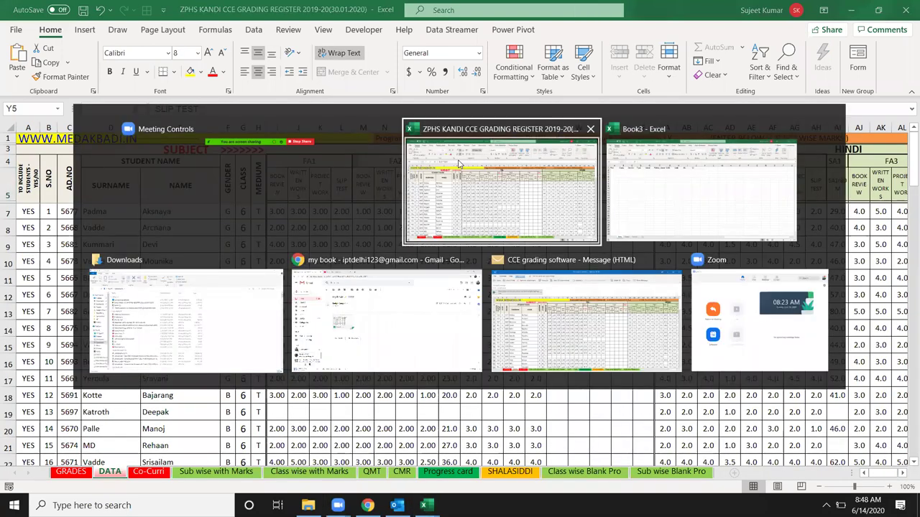
pyautogui.click(456, 164)
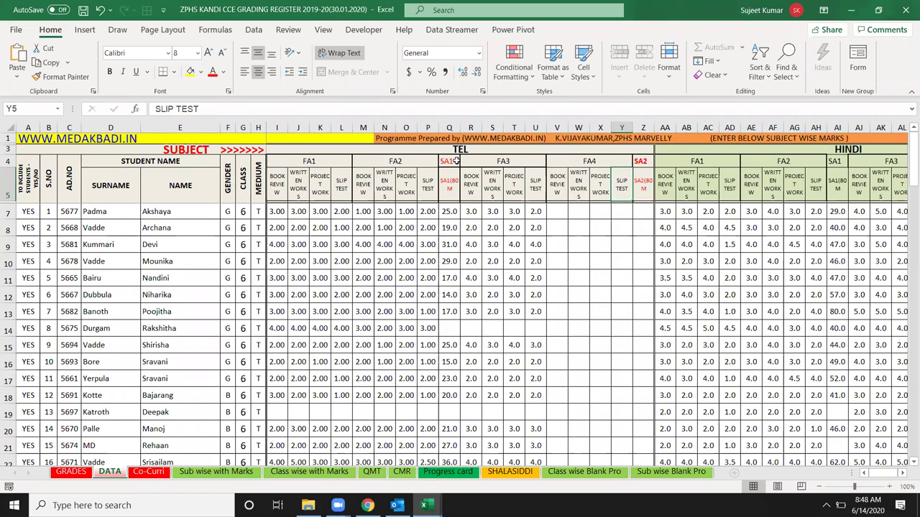
pyautogui.moveTo(423, 505)
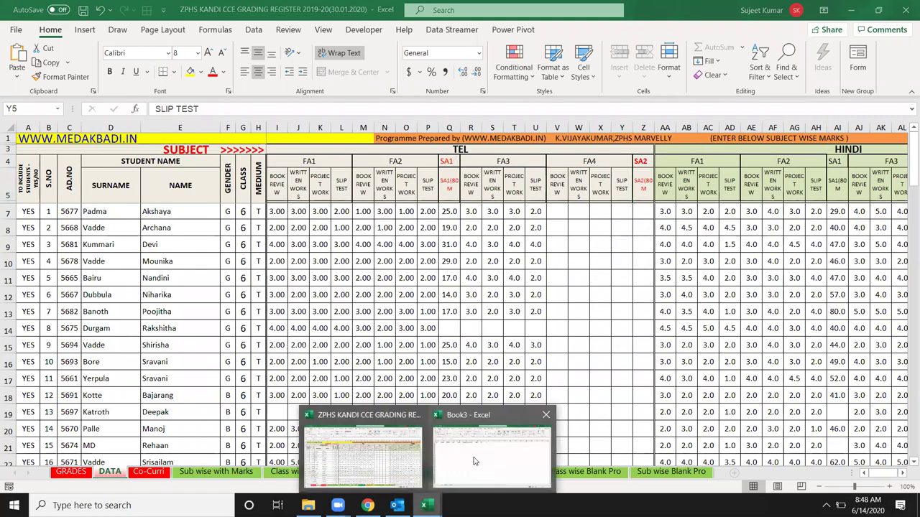
pyautogui.click(496, 424)
# Copy the first student's admission number, surname and name (C7:E7) from the register
pyautogui.moveTo(33, 154); pyautogui.dragTo(418, 243)
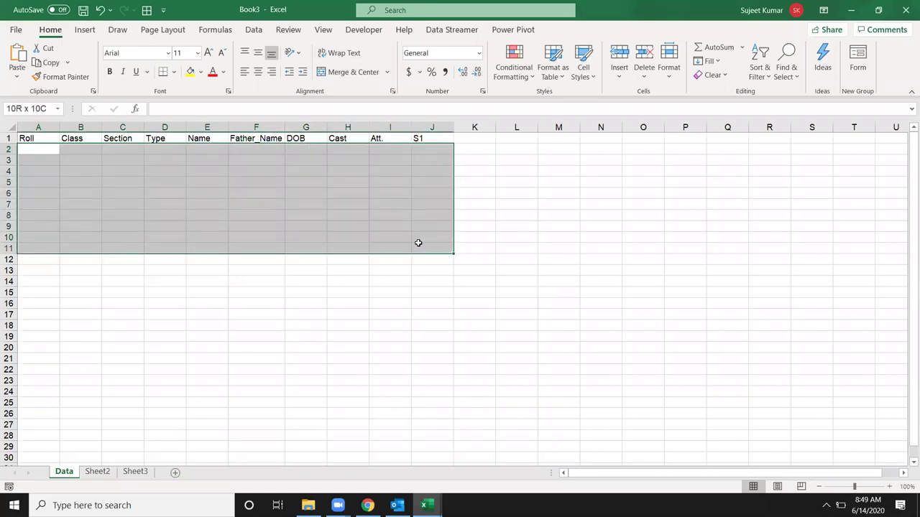
pyautogui.click(374, 158)
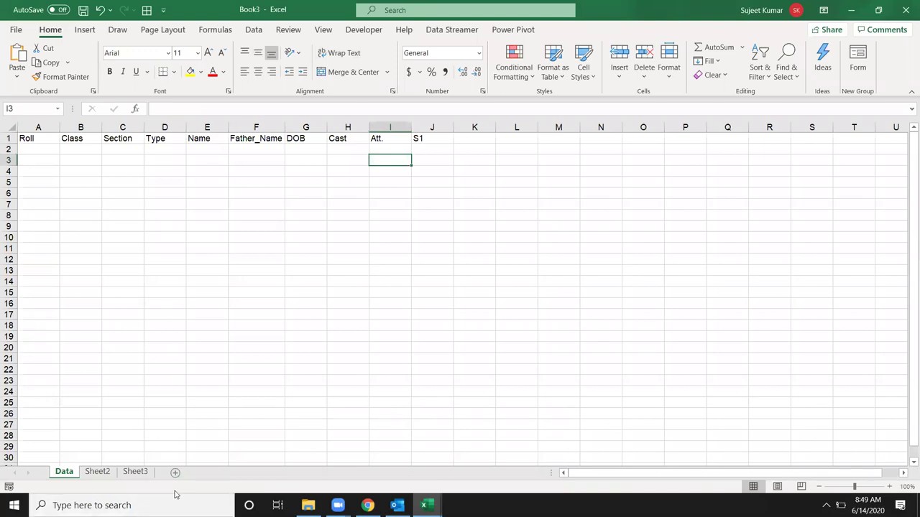
pyautogui.hotkey('alt', 'Tab')
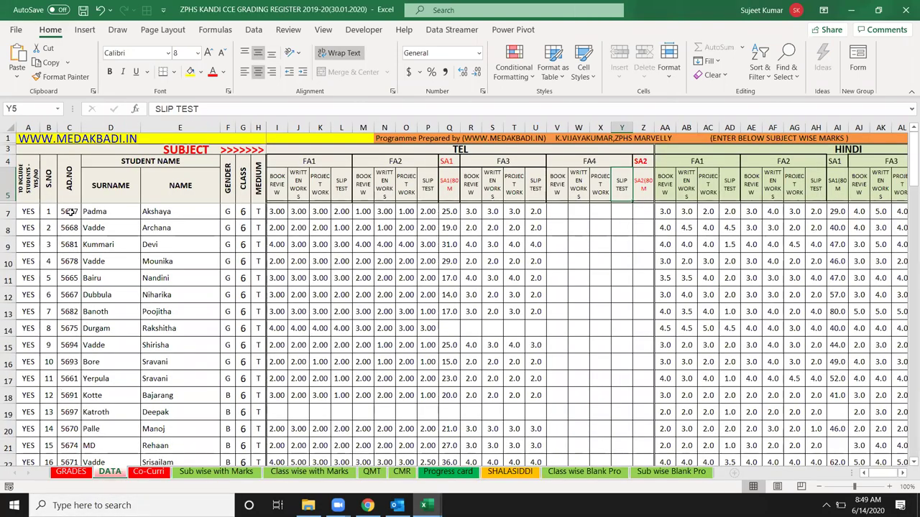
pyautogui.moveTo(70, 212); pyautogui.dragTo(173, 214)
pyautogui.hotkey('ctrl', 'c')
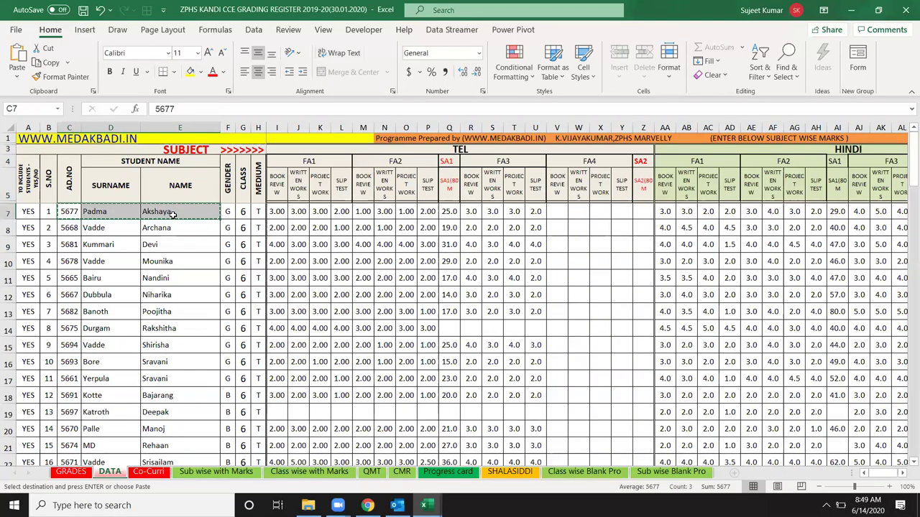
pyautogui.hotkey('alt', 'Tab')
# Paste the first student's details into row 2 and enter Tel under S1
pyautogui.click(36, 150)
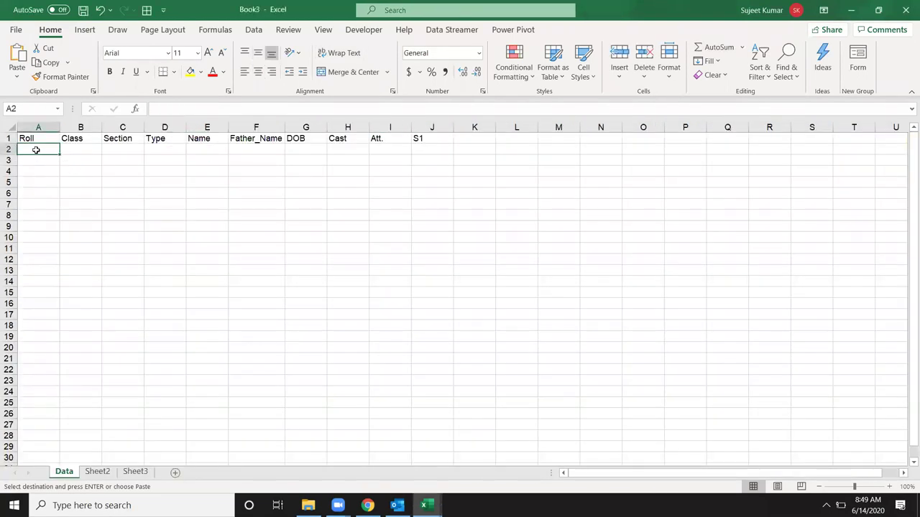
pyautogui.hotkey('ctrl', 'v')
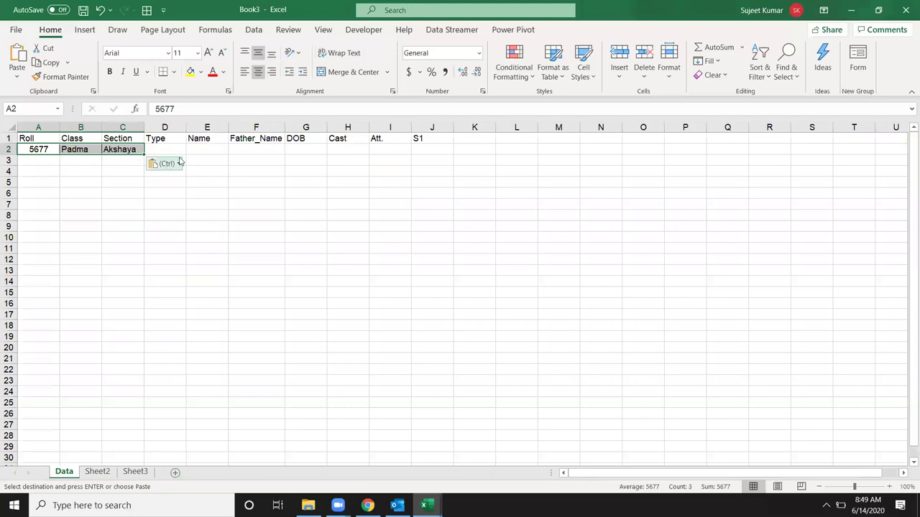
pyautogui.click(424, 149)
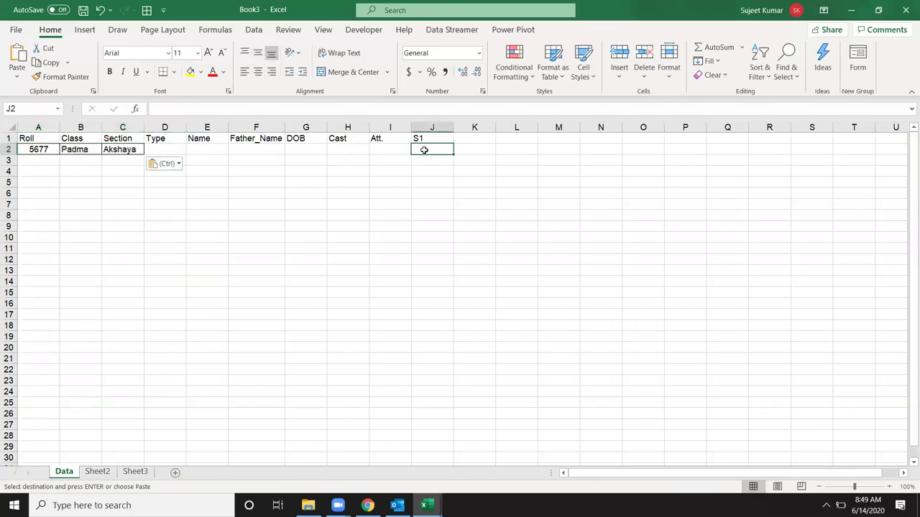
pyautogui.write('Tel')
pyautogui.hotkey('ctrl', 'Return')
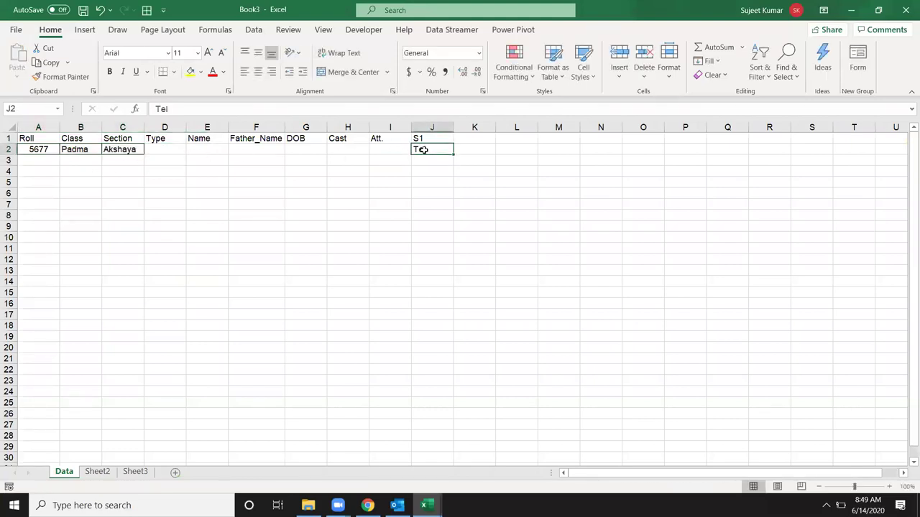
# Add a Part heading in K1 with FA1 beneath it, checking the register's headings
pyautogui.press('Tab')
pyautogui.press('Up')
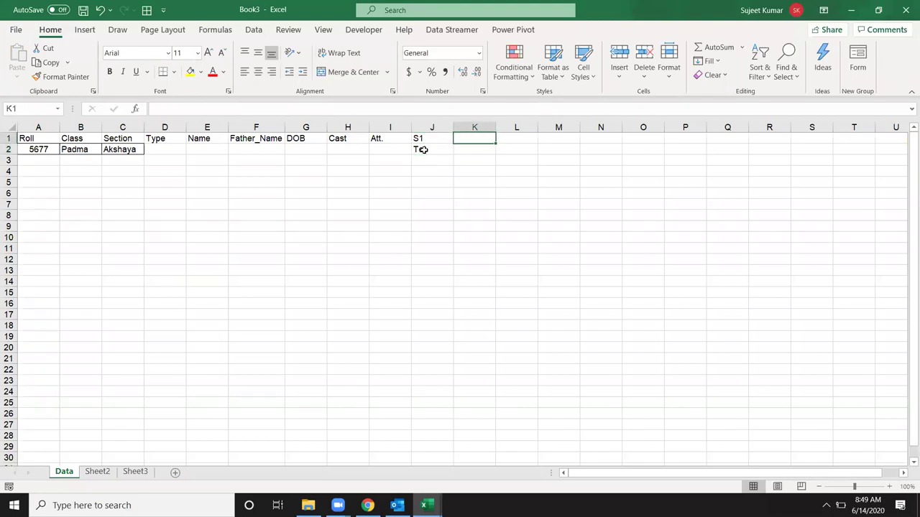
pyautogui.write('PArt')
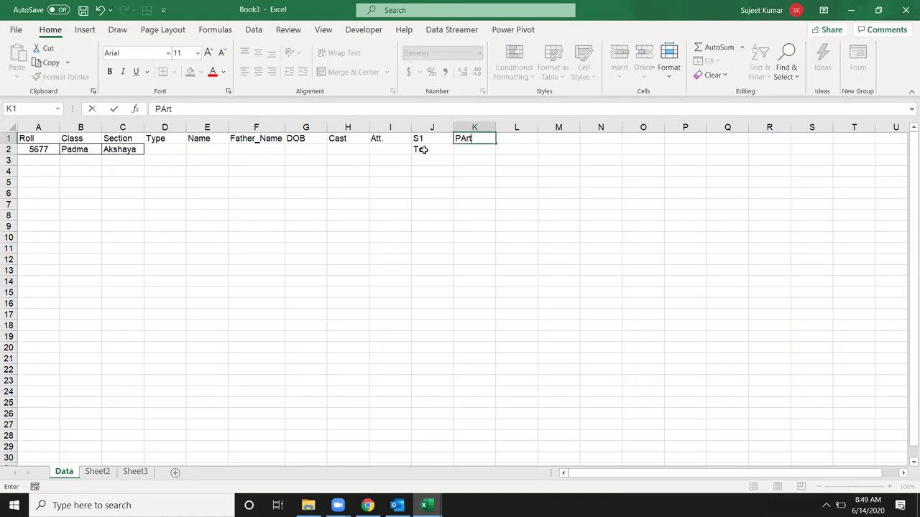
pyautogui.press('Return')
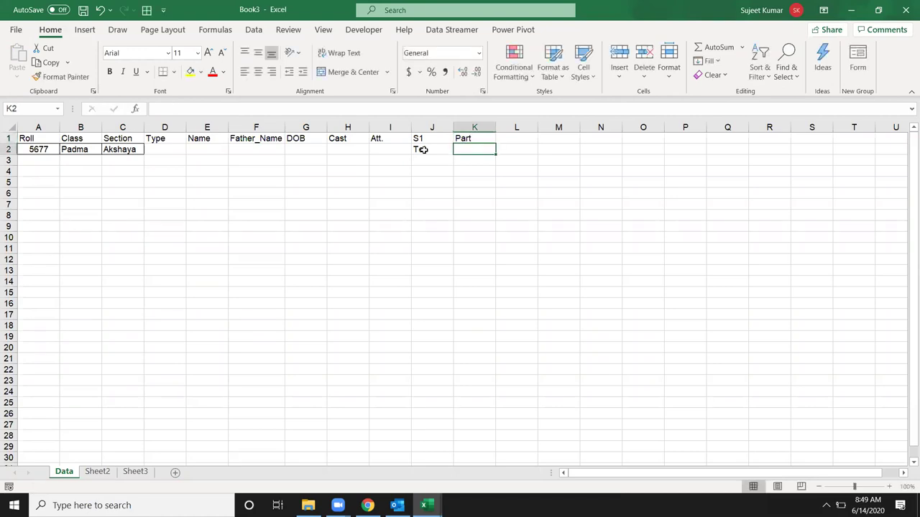
pyautogui.hotkey('alt', 'Tab')
pyautogui.hotkey('alt', 'Tab')
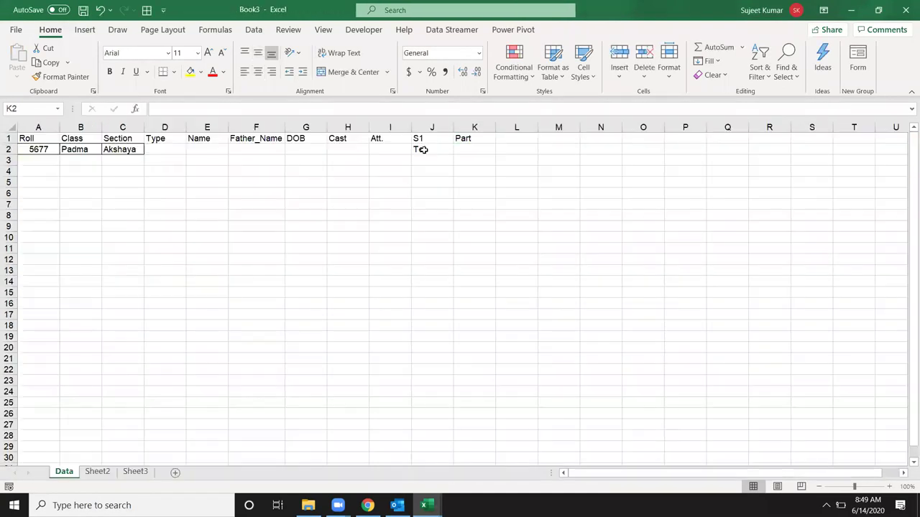
pyautogui.write('FA1')
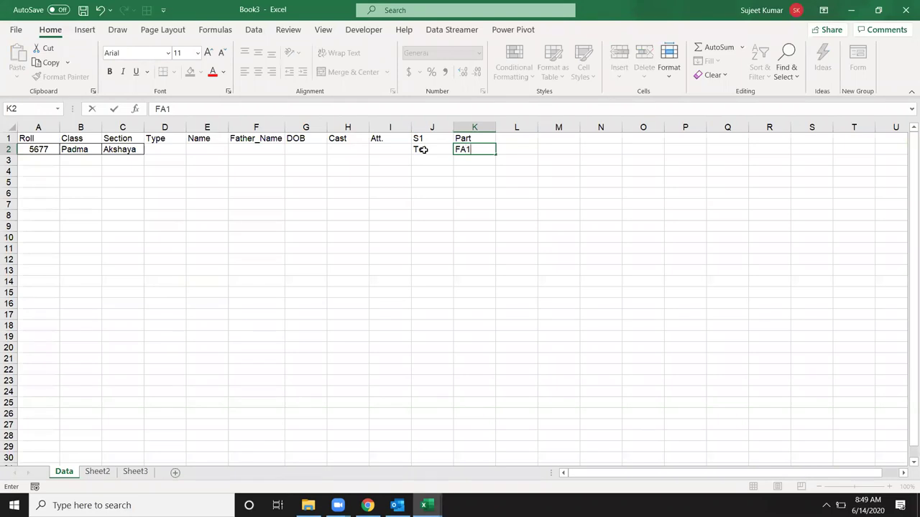
pyautogui.press('Return')
pyautogui.press('Up')
pyautogui.press('Up')
pyautogui.press('Right')
pyautogui.hotkey('alt', 'Tab')
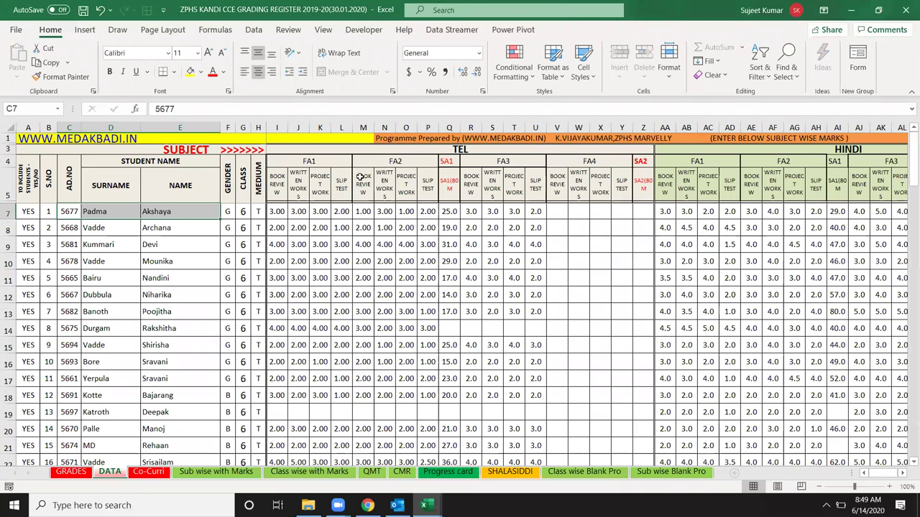
pyautogui.click(283, 188)
# Add a Sub_Part heading in L1 with Book-Rev beneath it
pyautogui.hotkey('alt', 'Tab')
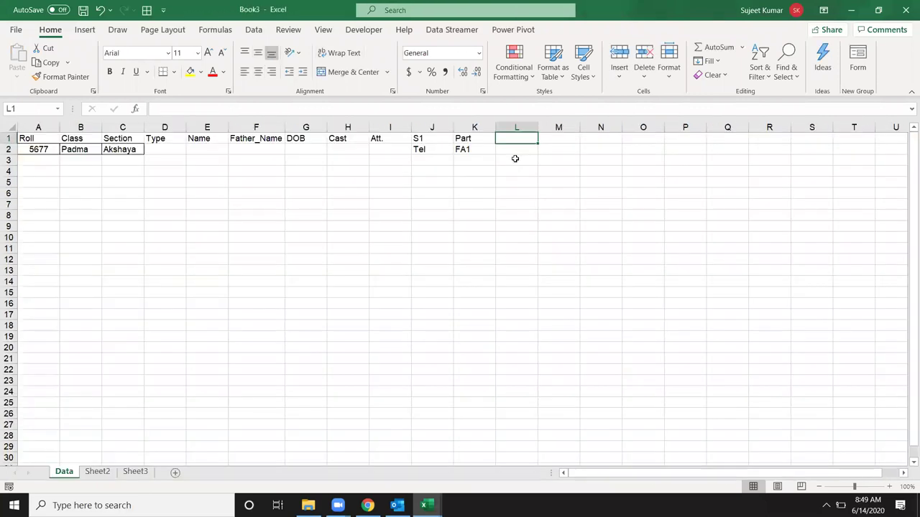
pyautogui.write('Sub')
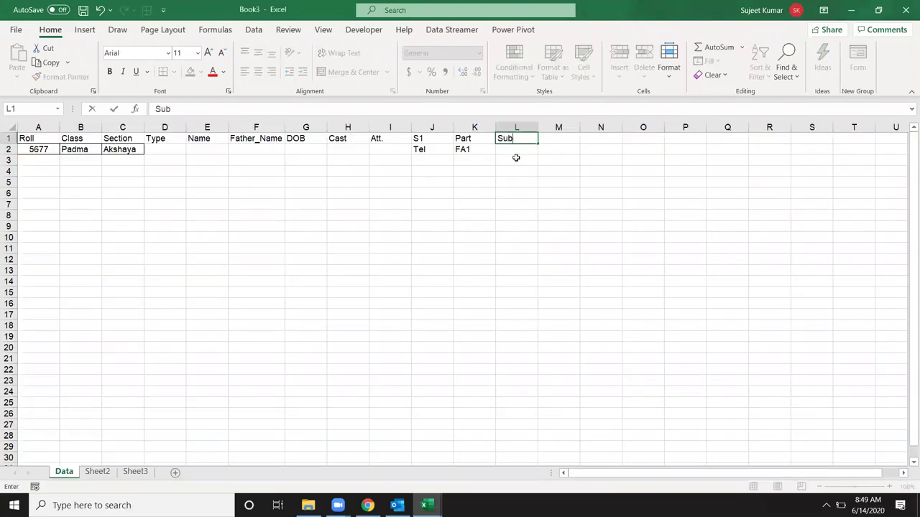
pyautogui.write('_Part')
pyautogui.press('Return')
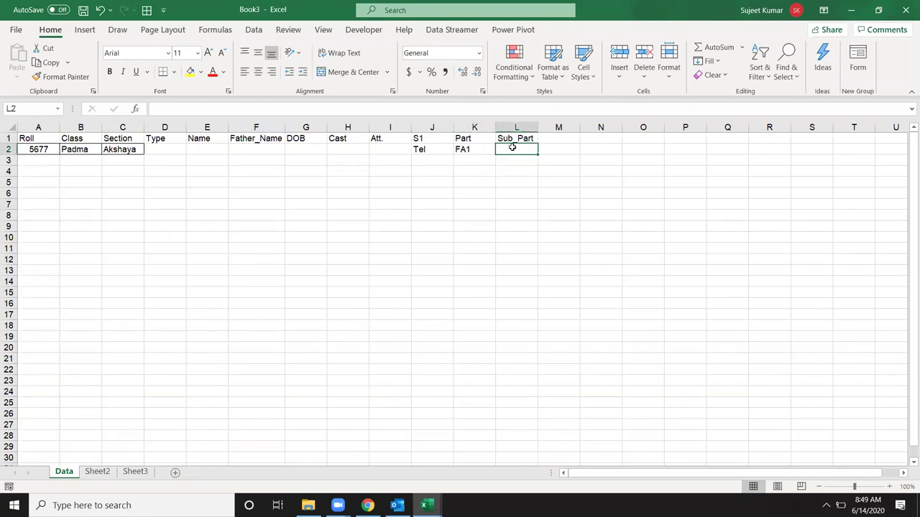
pyautogui.write('Book-Rev')
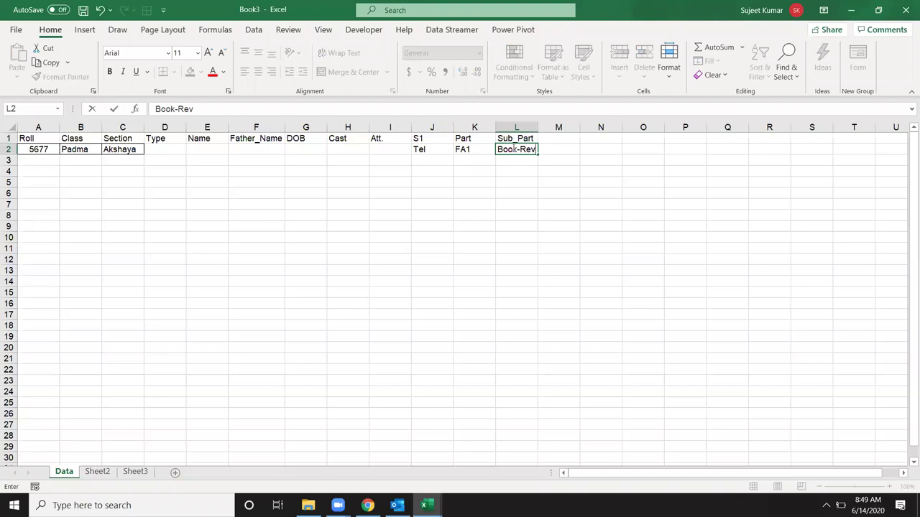
pyautogui.press('Return')
pyautogui.click(524, 149)
# Add a Marks heading in M1 with a mark of 5 beneath it
pyautogui.click(554, 140)
pyautogui.write('M')
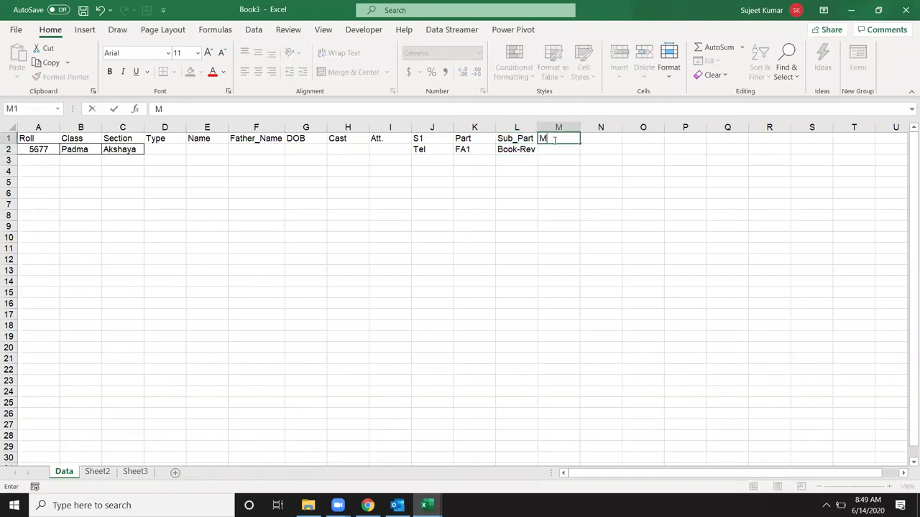
pyautogui.write('st')
pyautogui.press('BackSpace')
pyautogui.press('BackSpace')
pyautogui.press('BackSpace')
pyautogui.write('e')
pyautogui.press('BackSpace')
pyautogui.write('ks')
pyautogui.press('Return')
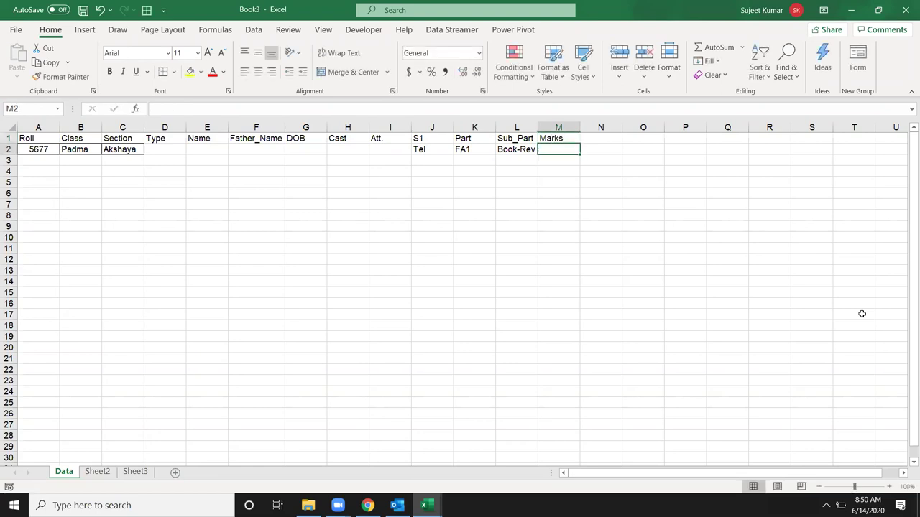
pyautogui.write('5')
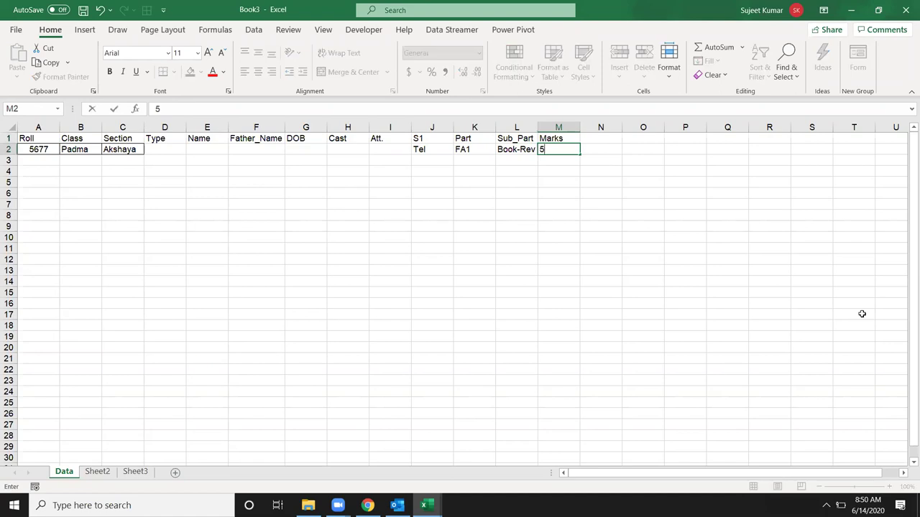
pyautogui.press('Return')
# Add an Of heading in N1 with 10 beneath it
pyautogui.press('Up')
pyautogui.press('Up')
pyautogui.press('Right')
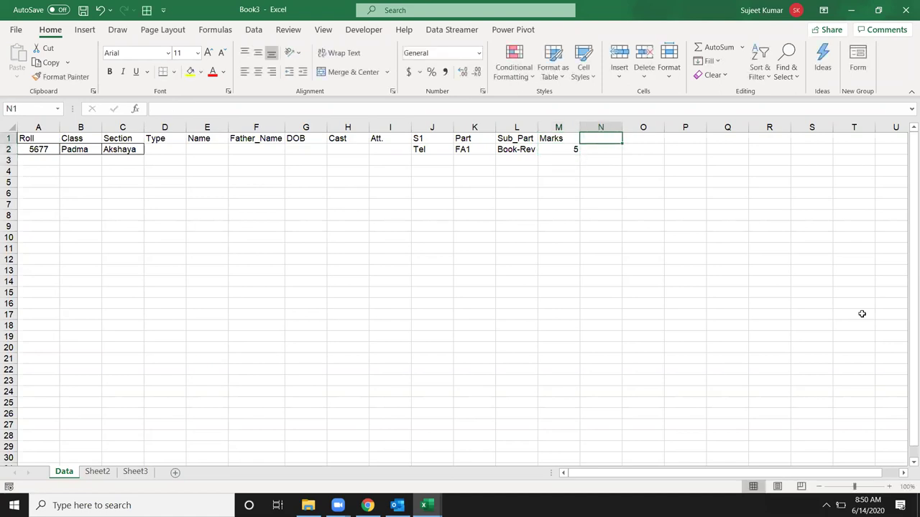
pyautogui.write('Of')
pyautogui.press('Return')
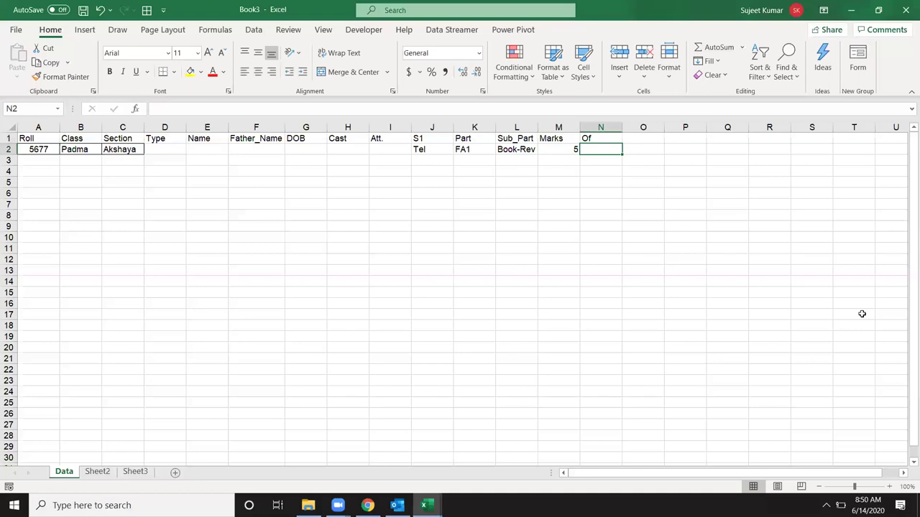
pyautogui.write('10')
pyautogui.press('Return')
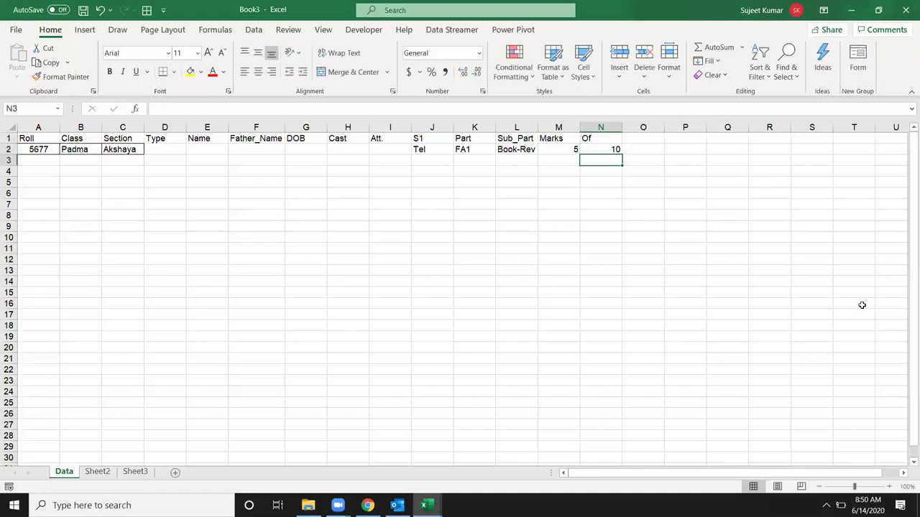
# Fill row 2's entries down into row 3 with Ctrl+D
pyautogui.moveTo(25, 152); pyautogui.dragTo(618, 160)
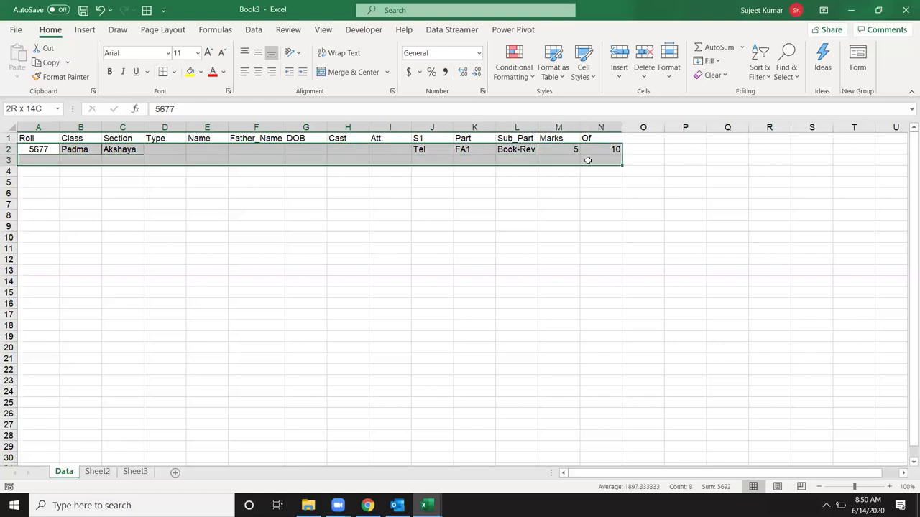
pyautogui.hotkey('ctrl', 'd')
pyautogui.click(449, 159)
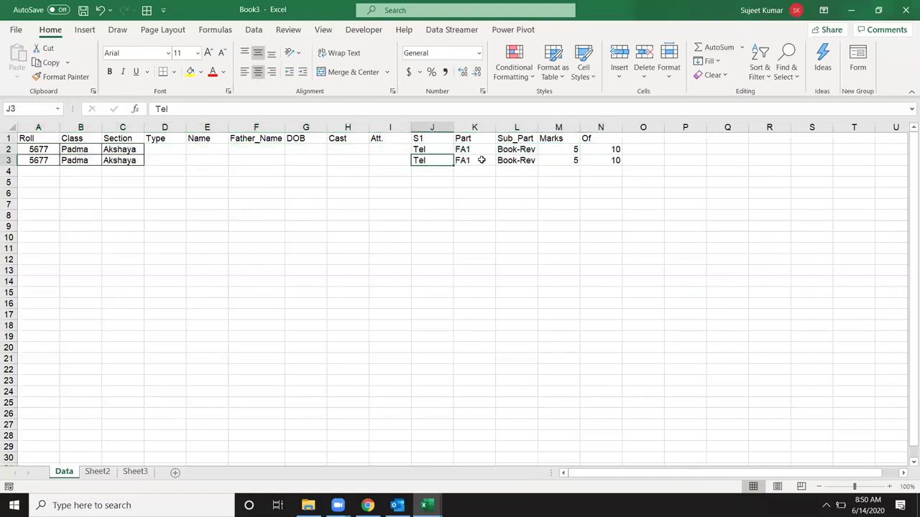
pyautogui.click(501, 164)
# Change row 3's sub-part to WB and its mark to 4
pyautogui.hotkey('ctrl', 'Tab')
pyautogui.click(306, 188)
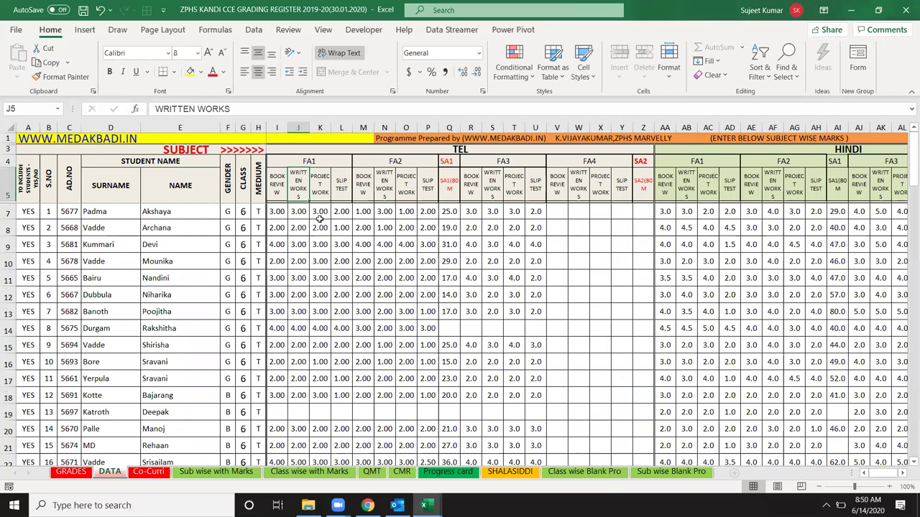
pyautogui.press('alt')
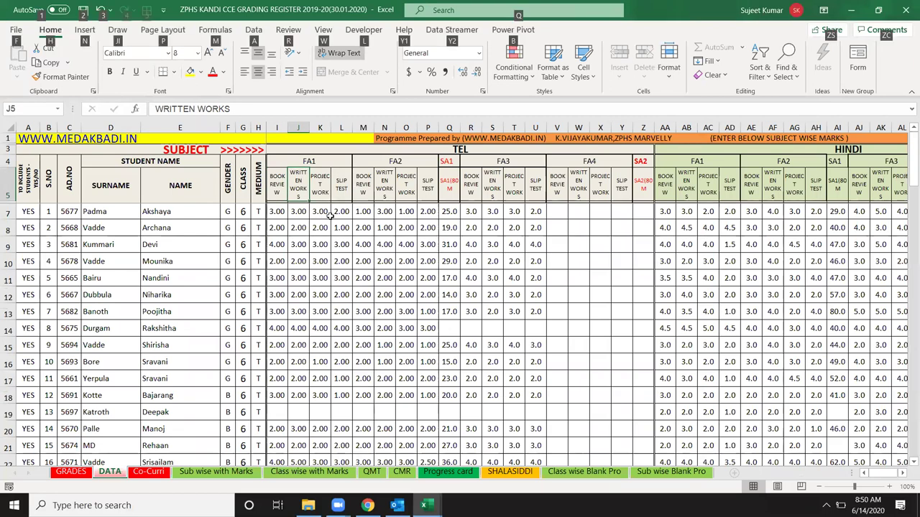
pyautogui.hotkey('alt', 'Tab')
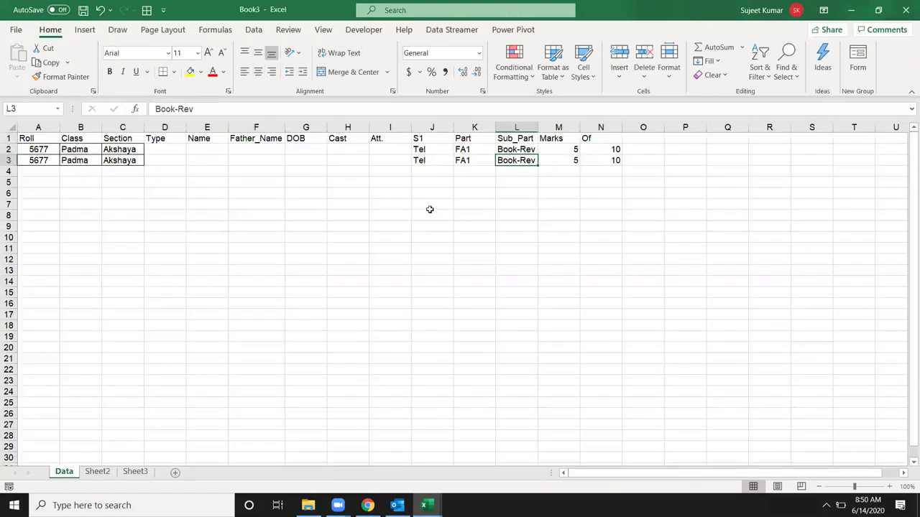
pyautogui.write('WW')
pyautogui.press('BackSpace')
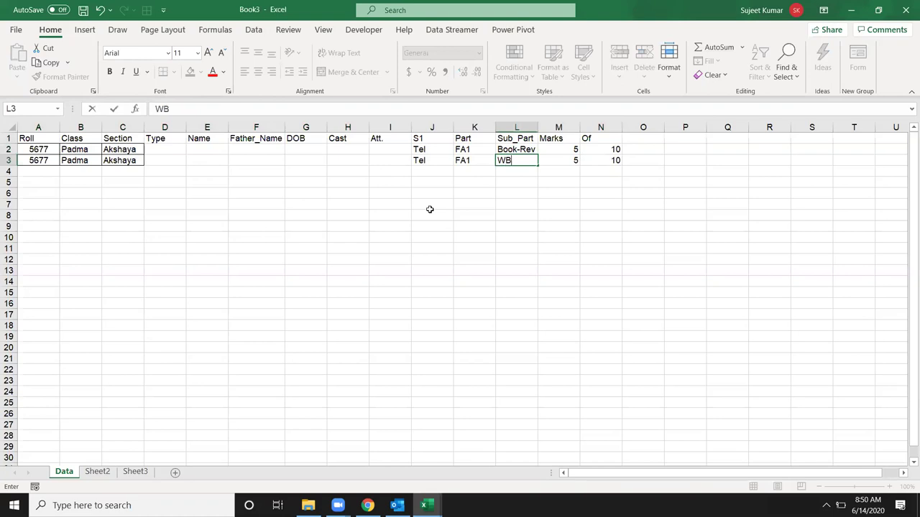
pyautogui.press('Return')
pyautogui.press('Up')
pyautogui.press('Right')
pyautogui.write('4')
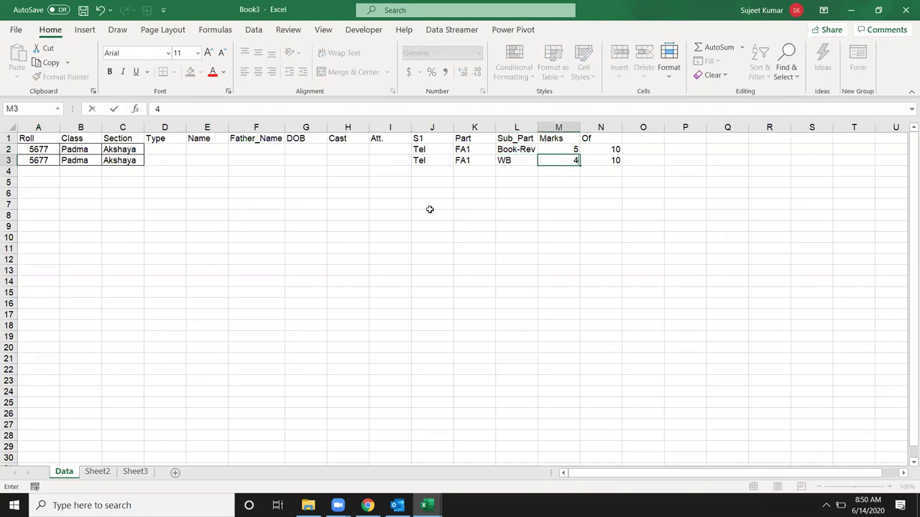
pyautogui.press('Tab')
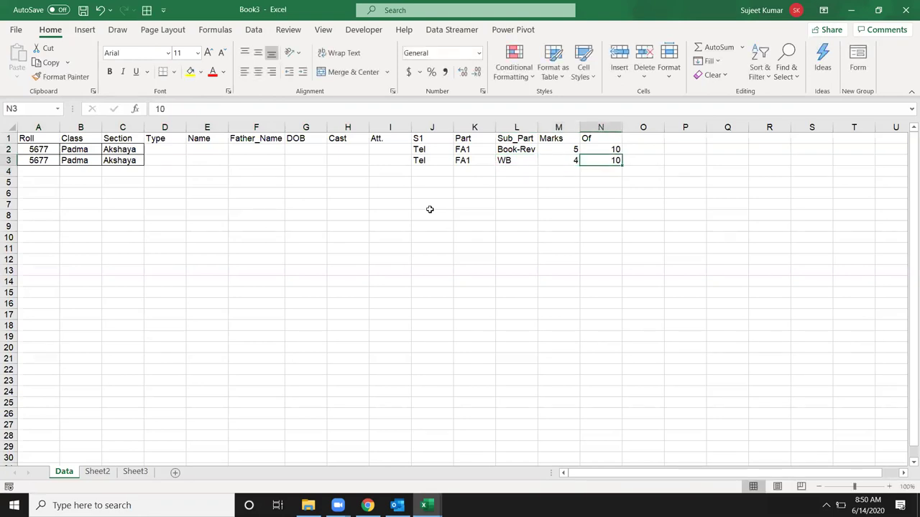
pyautogui.press('Left')
# Fill row 3's details down into row 4 with Ctrl+D
pyautogui.moveTo(41, 158); pyautogui.dragTo(523, 169)
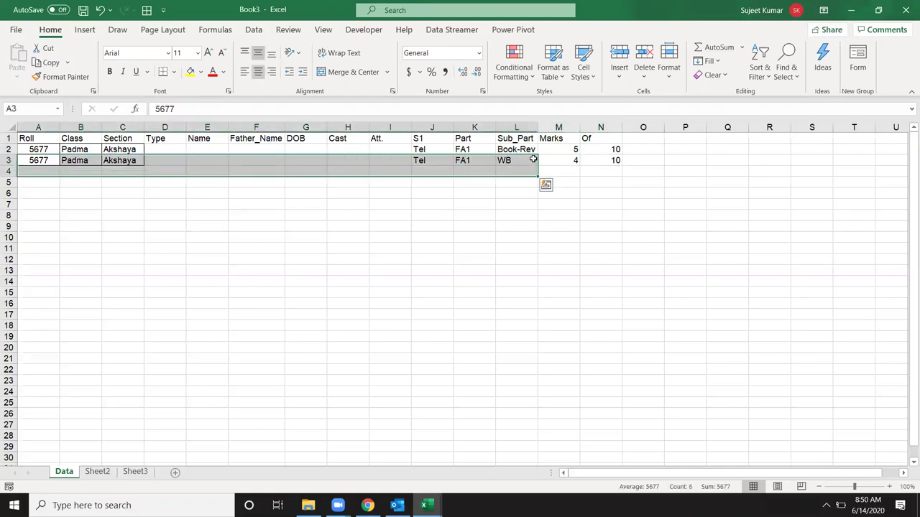
pyautogui.hotkey('ctrl', 'd')
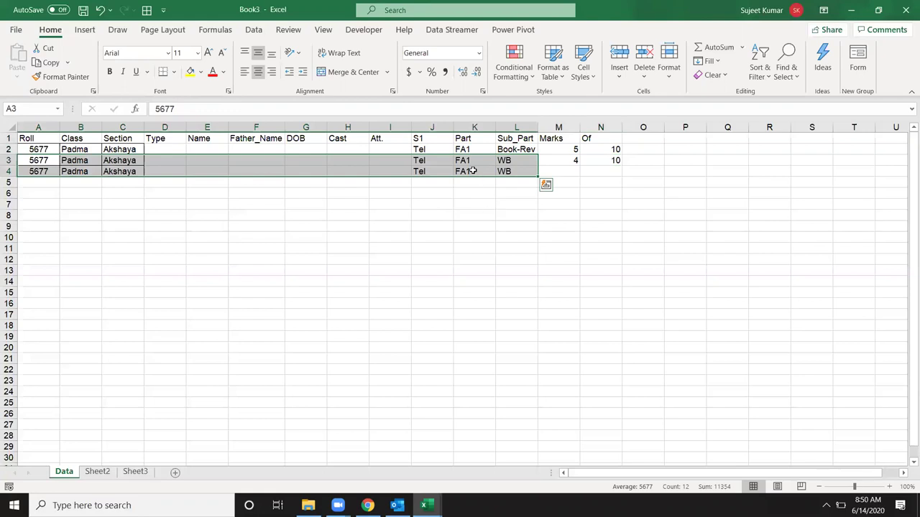
pyautogui.click(474, 170)
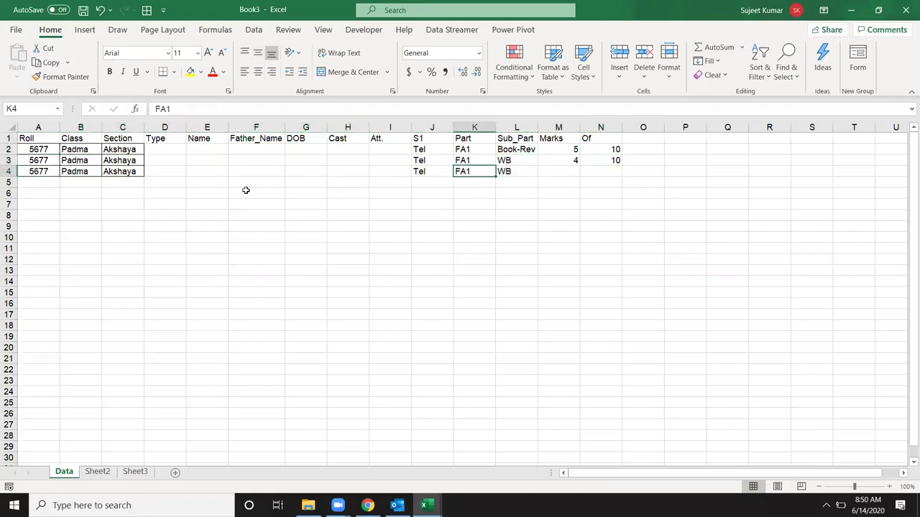
# Clear rows 3 and 4, keeping only row 2's Tel FA1 Book-Rev 5-of-10 record
pyautogui.moveTo(36, 151); pyautogui.dragTo(154, 173)
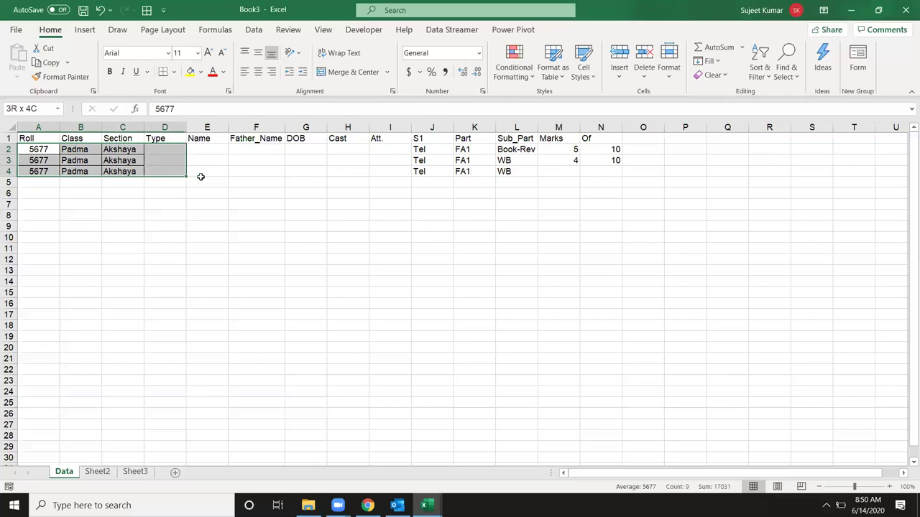
pyautogui.moveTo(201, 177); pyautogui.dragTo(202, 177)
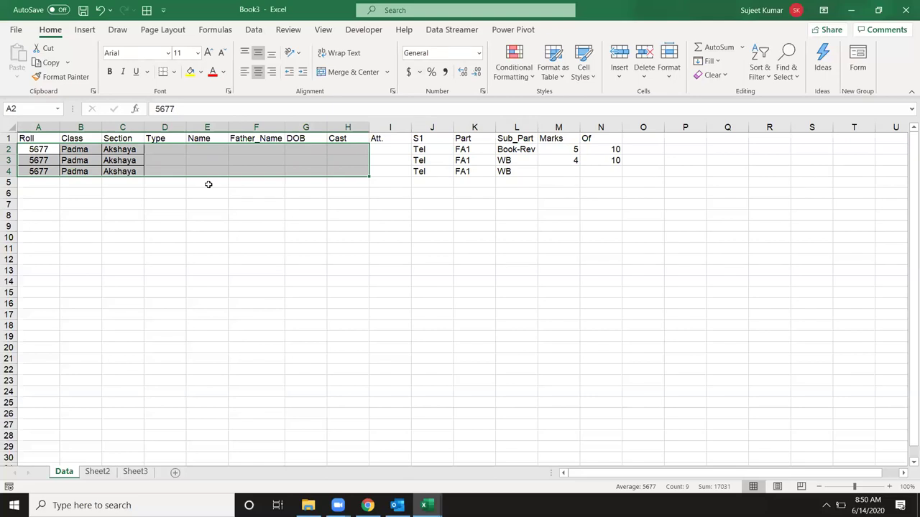
pyautogui.moveTo(675, 160)
pyautogui.mouseDown()
pyautogui.moveTo(474, 453)
pyautogui.moveTo(427, 441)
pyautogui.mouseUp()
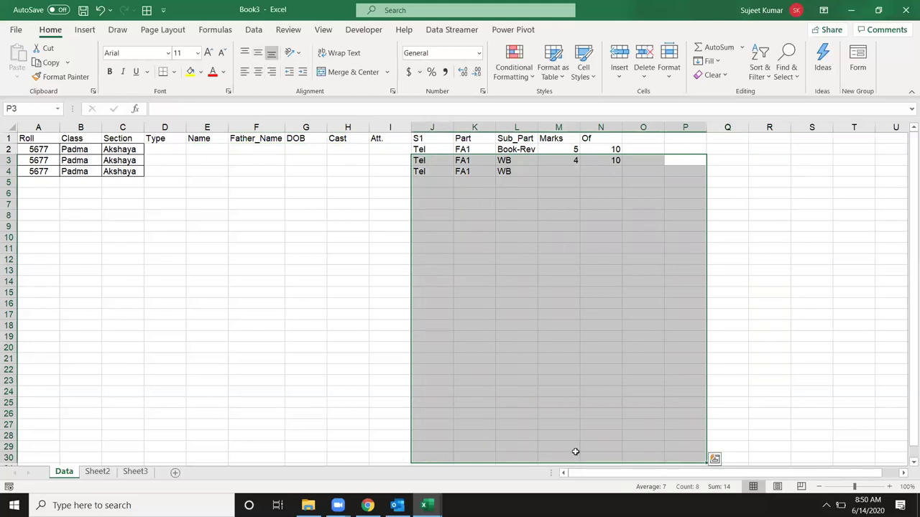
pyautogui.moveTo(31, 149)
pyautogui.mouseDown()
pyautogui.moveTo(609, 177)
pyautogui.moveTo(610, 188)
pyautogui.mouseUp()
pyautogui.click(140, 292)
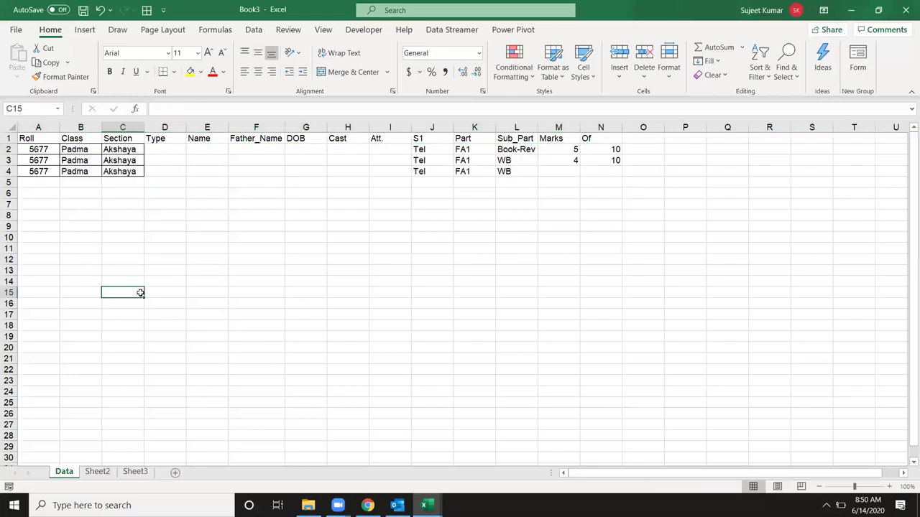
pyautogui.moveTo(8, 161); pyautogui.dragTo(11, 173)
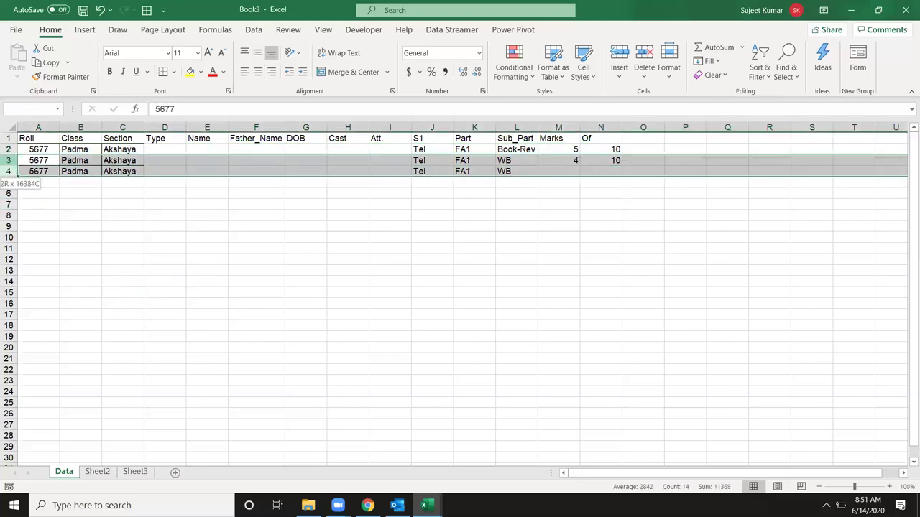
pyautogui.press('Delete')
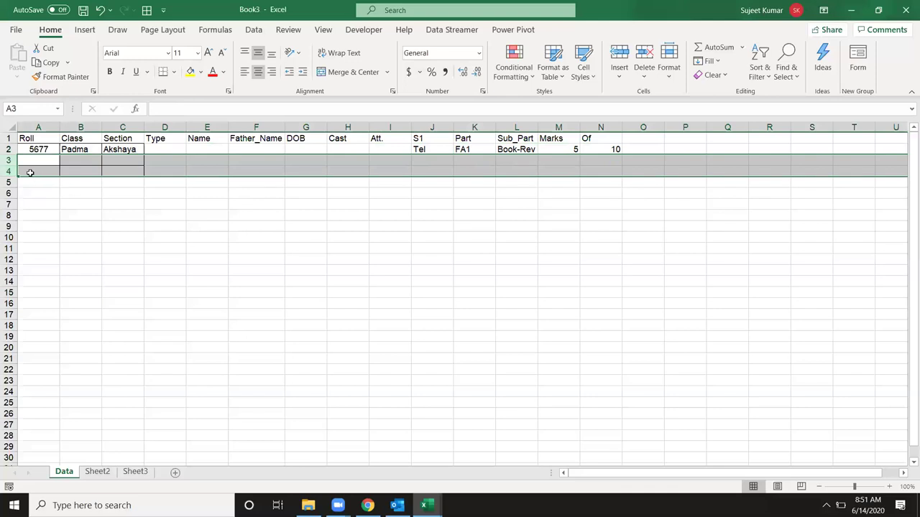
# Inspect the register's Gender, Class, Medium, Book Review, Written Works and Project Work headings
pyautogui.hotkey('alt', 'Tab')
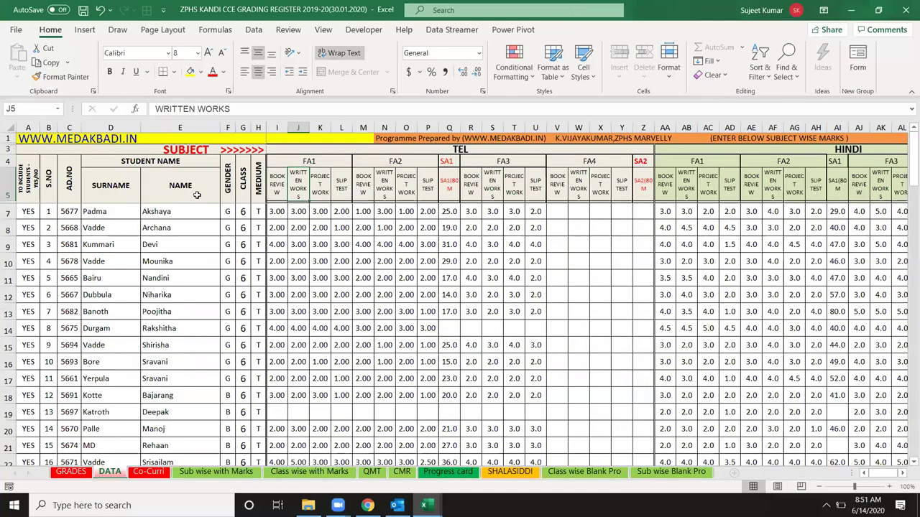
pyautogui.click(284, 185)
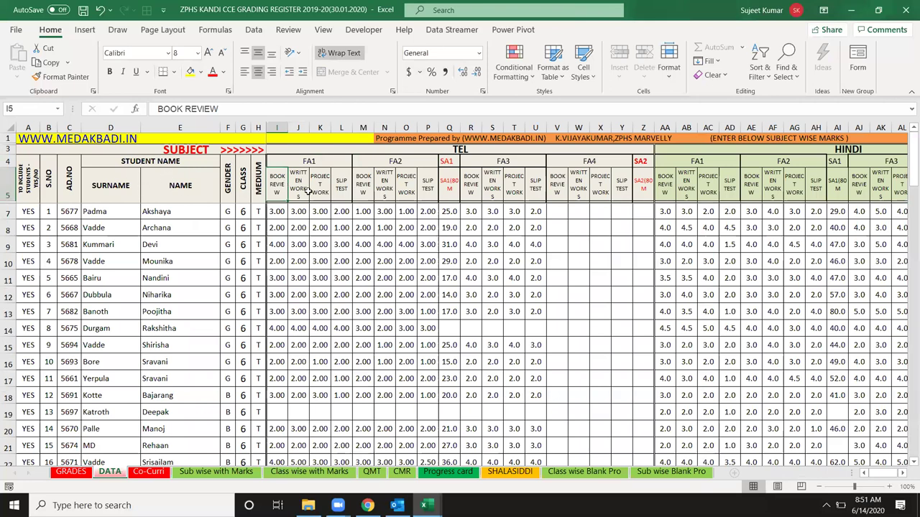
pyautogui.click(312, 190)
pyautogui.click(297, 185)
pyautogui.click(228, 181)
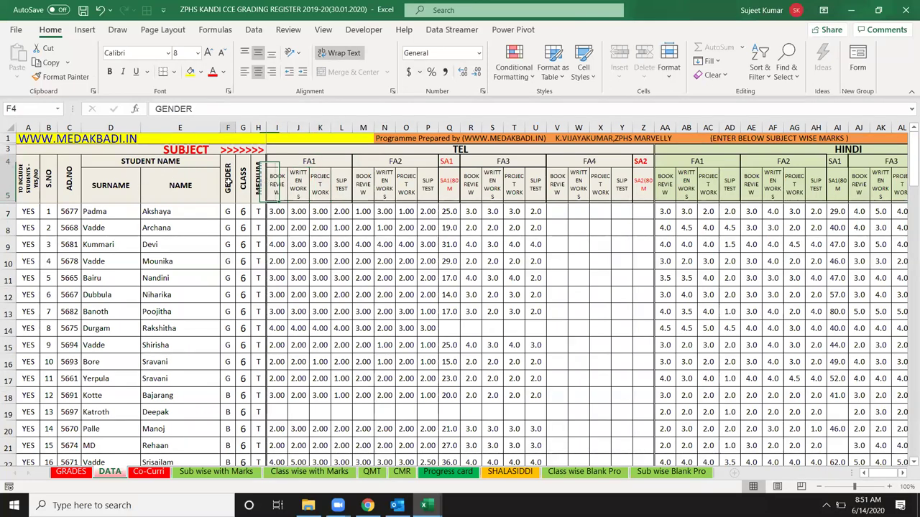
pyautogui.click(244, 183)
pyautogui.click(258, 184)
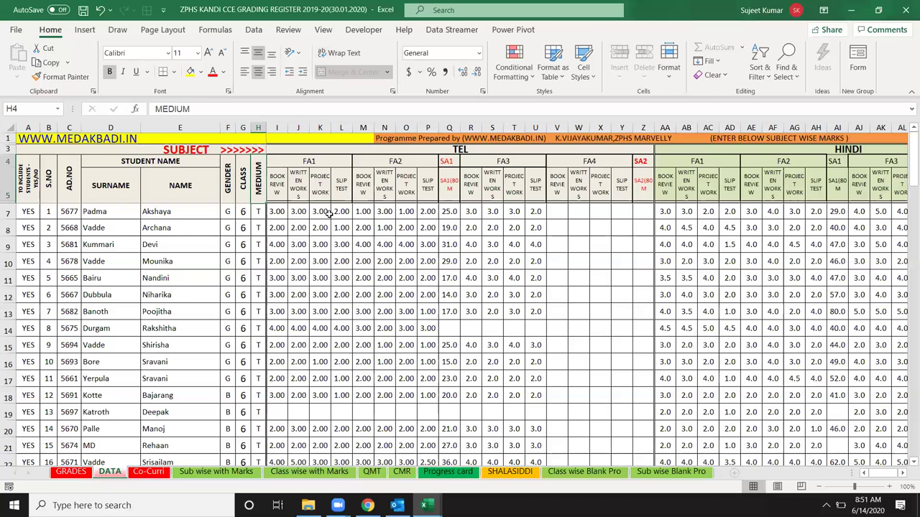
pyautogui.click(297, 189)
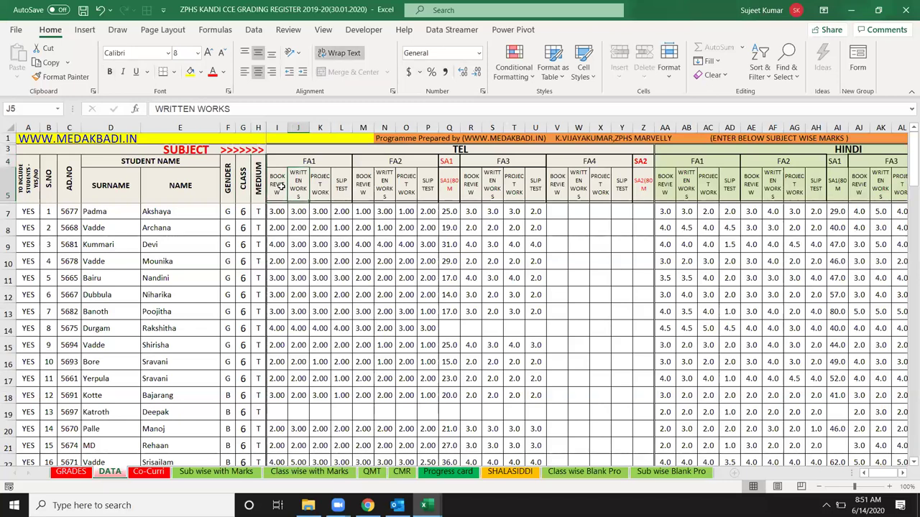
pyautogui.click(281, 186)
pyautogui.click(262, 183)
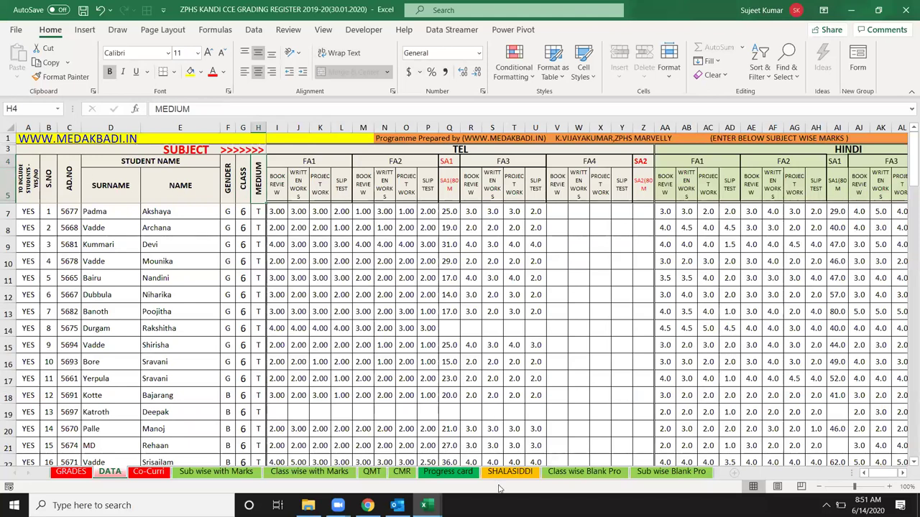
pyautogui.click(451, 258)
pyautogui.click(575, 237)
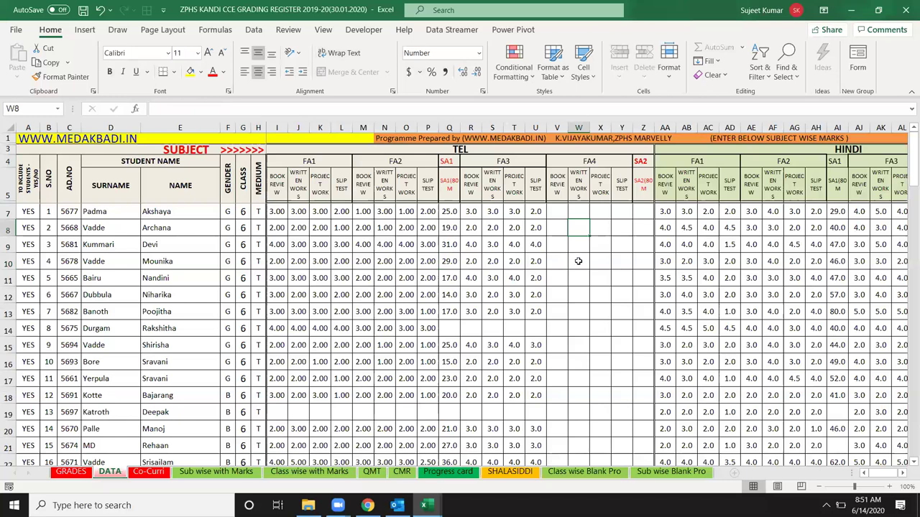
# Select the empty rows below the first record in Book3
pyautogui.hotkey('alt', 'Tab')
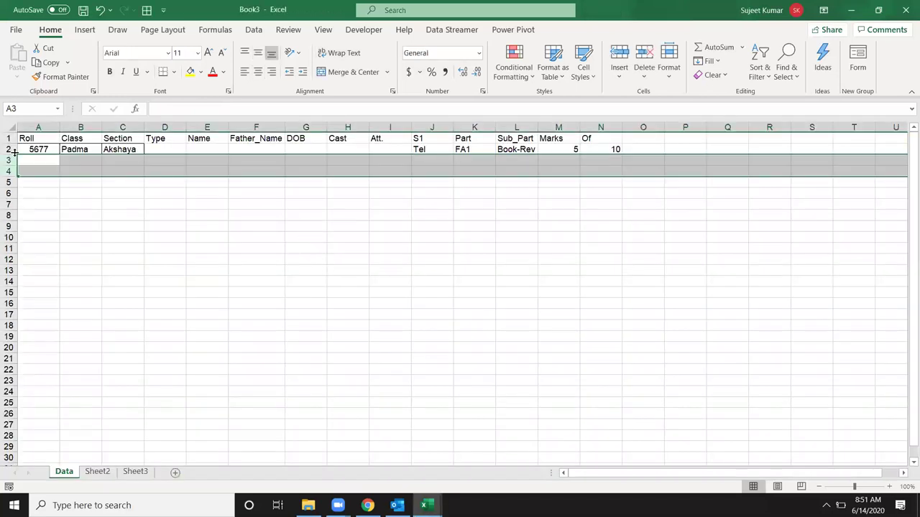
pyautogui.click(13, 149)
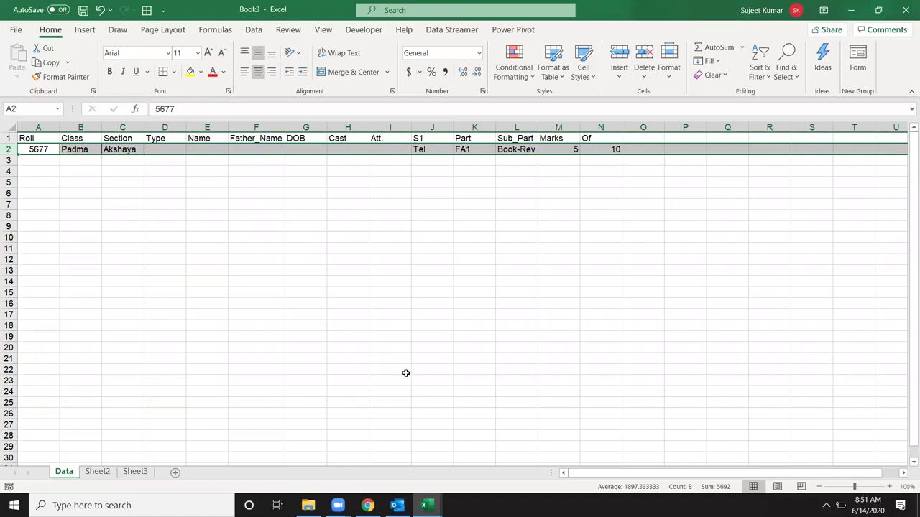
pyautogui.moveTo(29, 159); pyautogui.dragTo(625, 374)
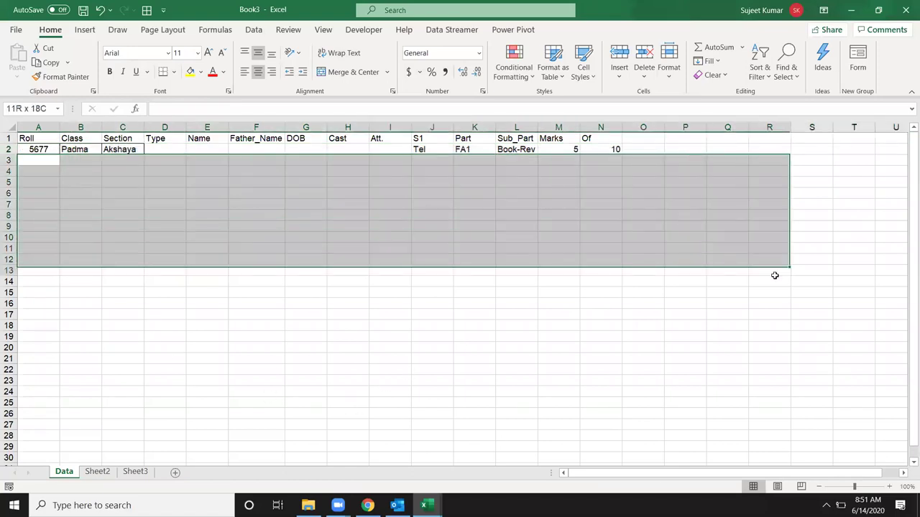
# In the grading register, scroll back and select header rows 3 to 5
pyautogui.hotkey('ctrl', 'Tab')
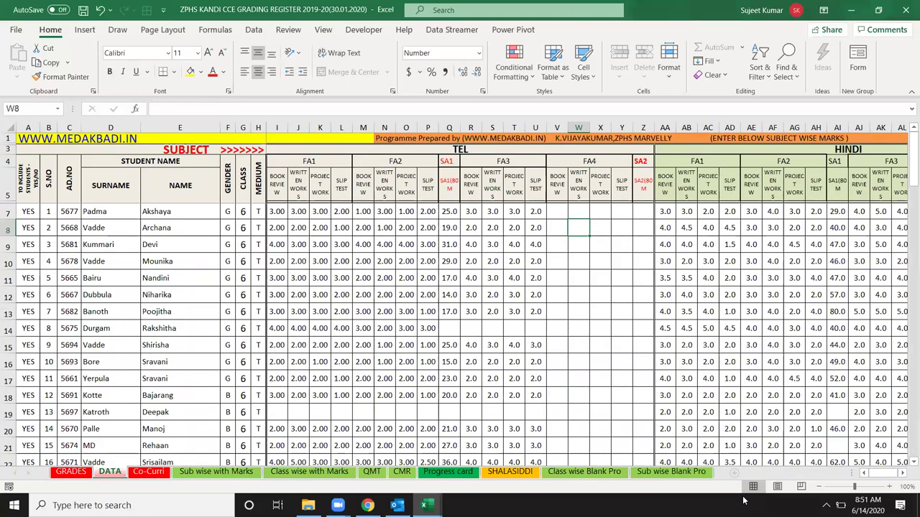
pyautogui.moveTo(888, 478); pyautogui.dragTo(905, 475)
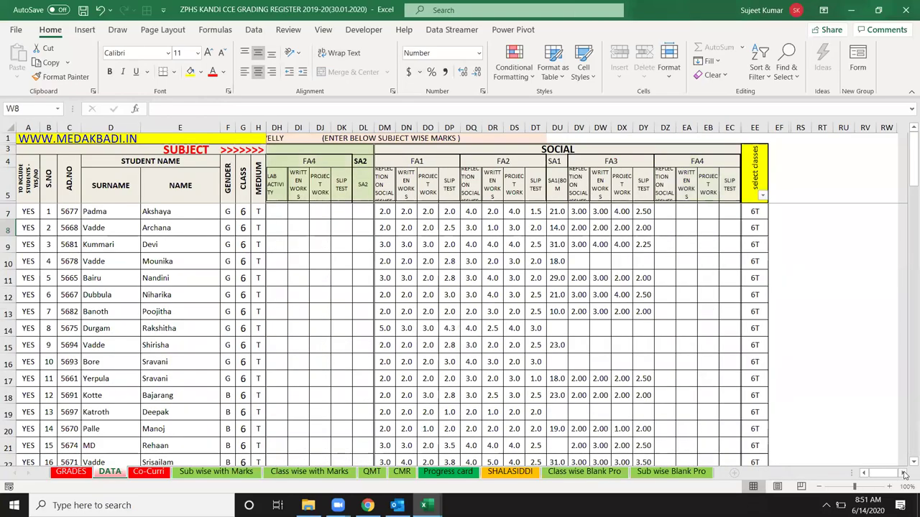
pyautogui.click(863, 473)
pyautogui.moveTo(865, 473); pyautogui.dragTo(865, 474)
pyautogui.click(320, 329)
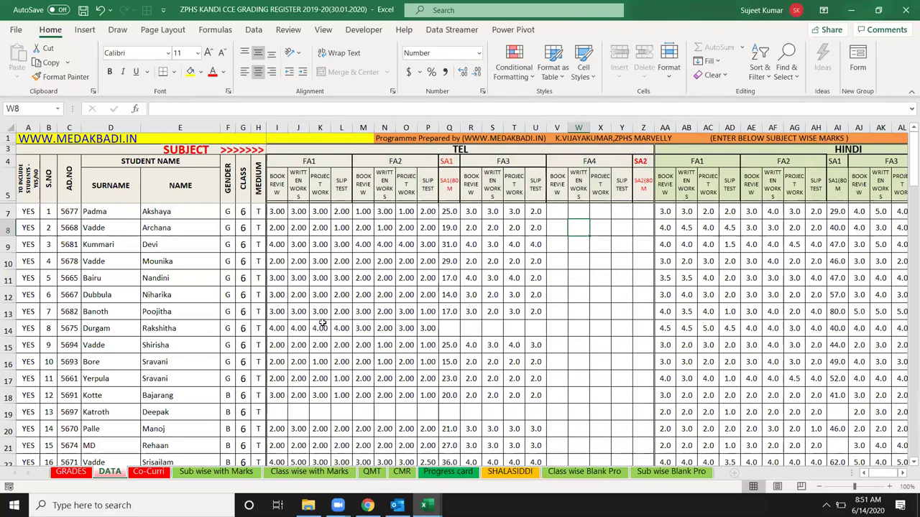
pyautogui.click(6, 149)
pyautogui.moveTo(7, 148); pyautogui.dragTo(6, 186)
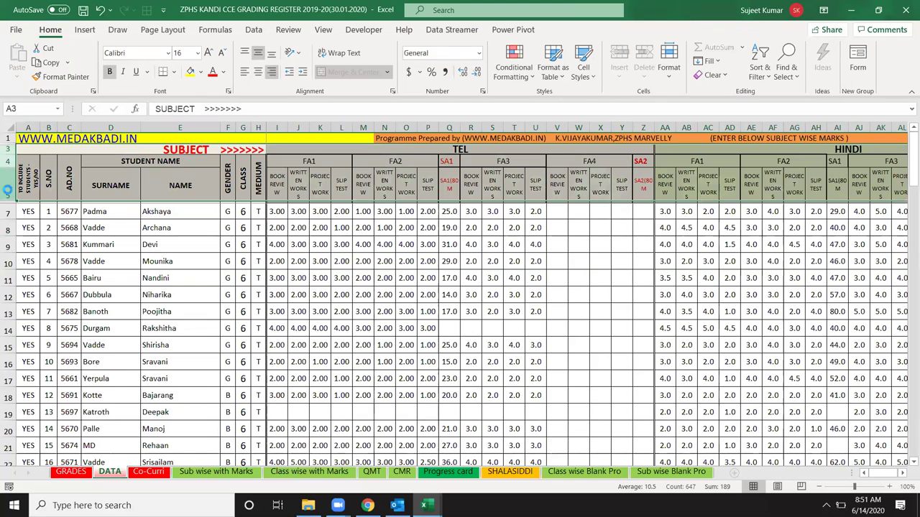
# Try pasting the register's header rows into Book3 rows 1–2, then undo it
pyautogui.hotkey('ctrl', 'c')
pyautogui.hotkey('alt', 'Tab')
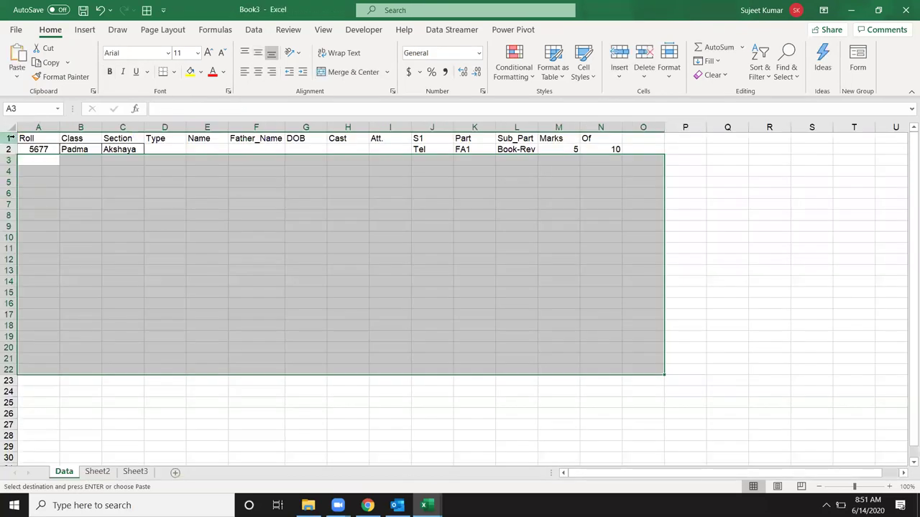
pyautogui.moveTo(11, 138); pyautogui.dragTo(9, 150)
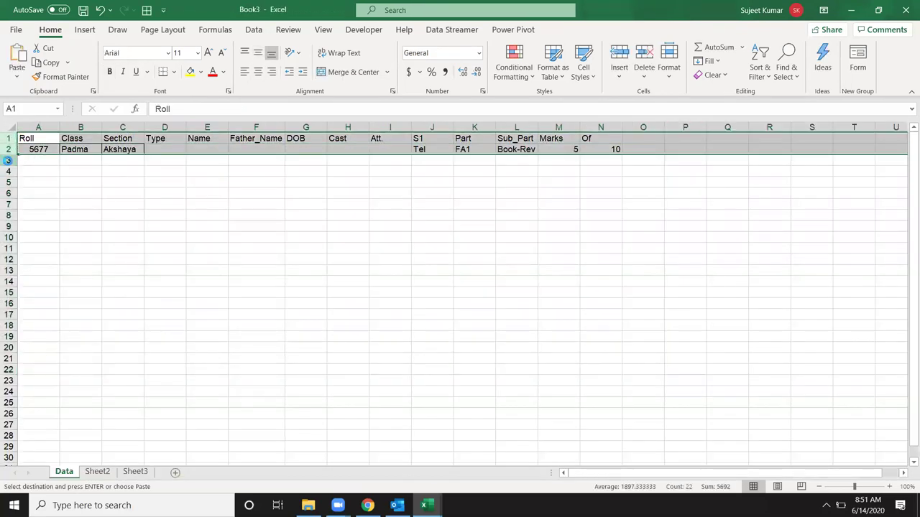
pyautogui.hotkey('ctrl', 'v')
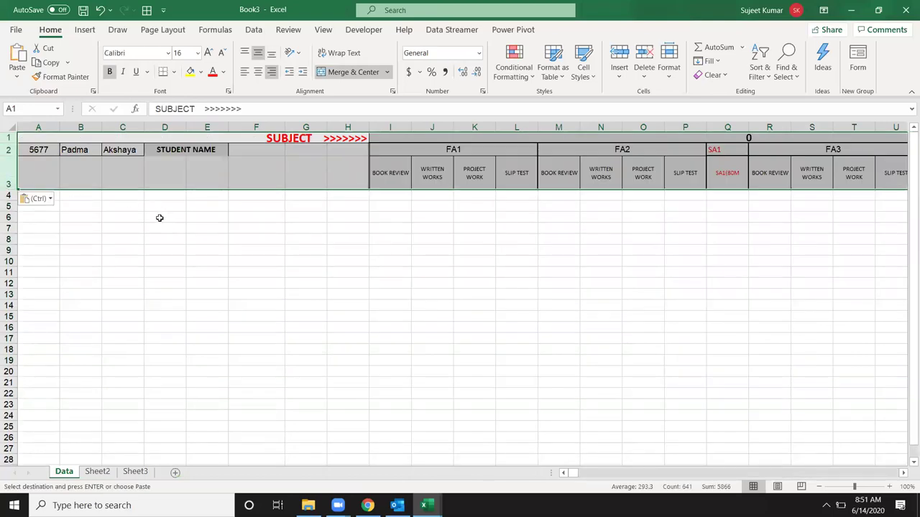
pyautogui.hotkey('alt', 'Tab')
pyautogui.hotkey('alt', 'Tab')
pyautogui.hotkey('alt', 'Tab')
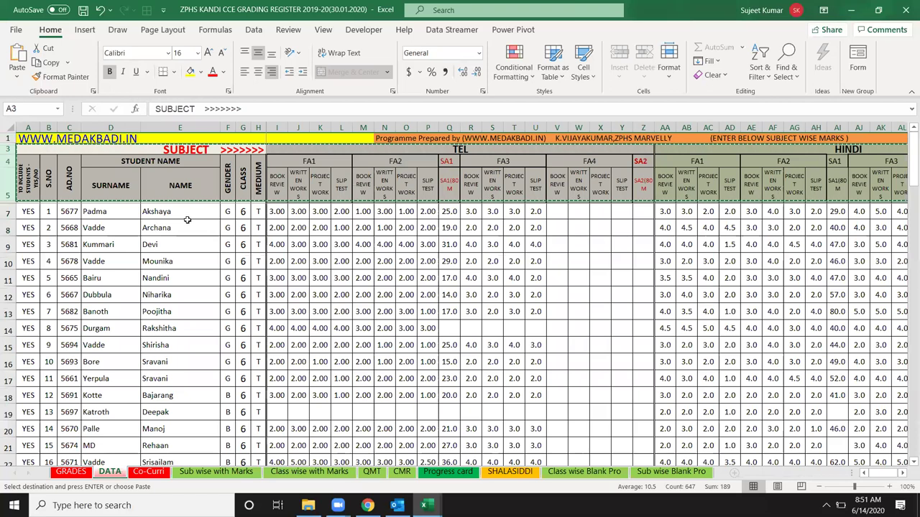
pyautogui.hotkey('alt', 'Tab')
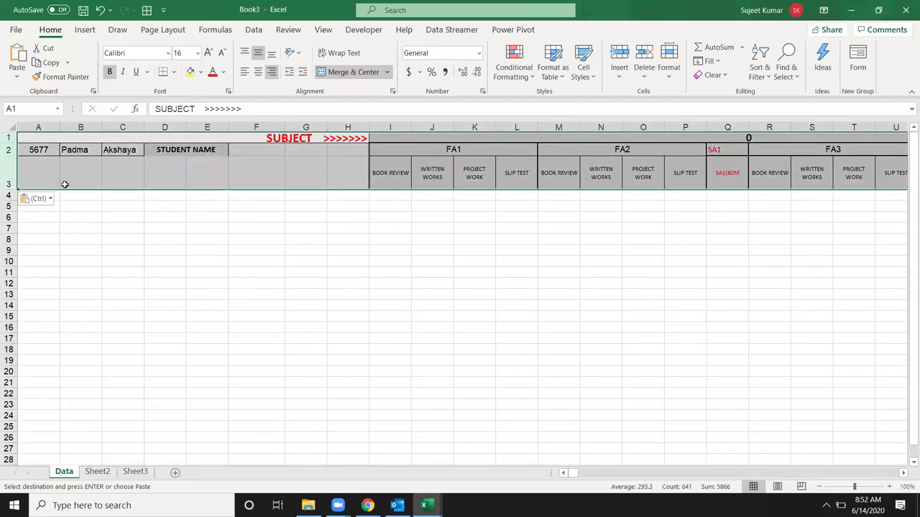
pyautogui.hotkey('alt', 'Tab')
pyautogui.hotkey('alt', 'Tab')
pyautogui.click(86, 218)
pyautogui.click(50, 151)
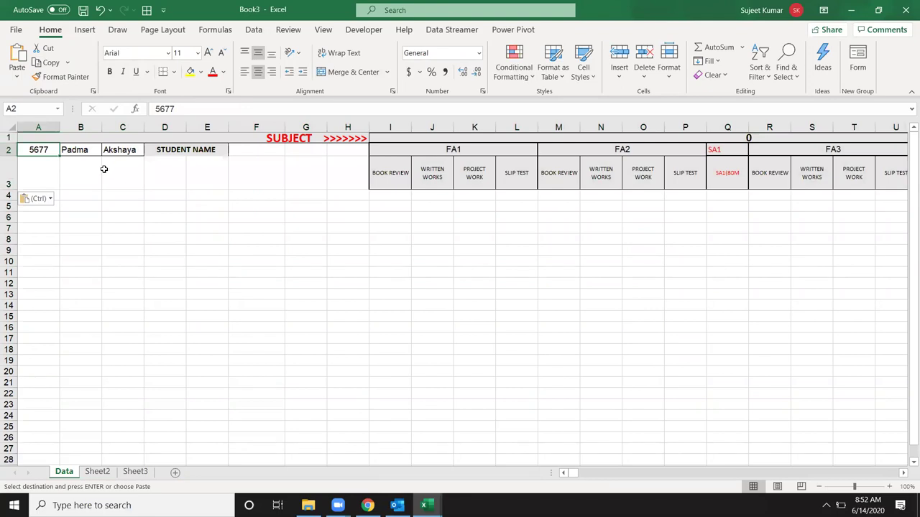
pyautogui.hotkey('ctrl', 'z')
pyautogui.hotkey('ctrl', 'z')
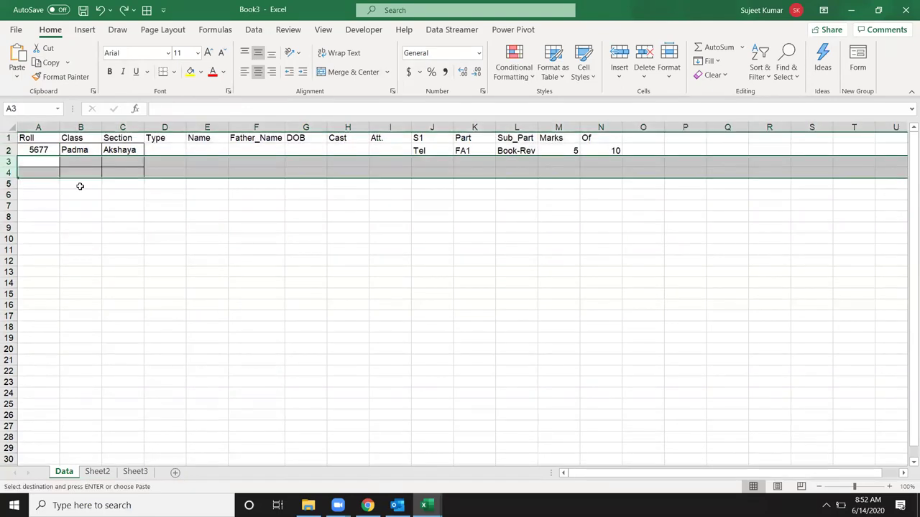
# Delete the contents of rows 1 to 5 of the Data sheet
pyautogui.moveTo(7, 138); pyautogui.dragTo(7, 163)
pyautogui.hotkey('shift', 'Down')
pyautogui.hotkey('shift', 'Down')
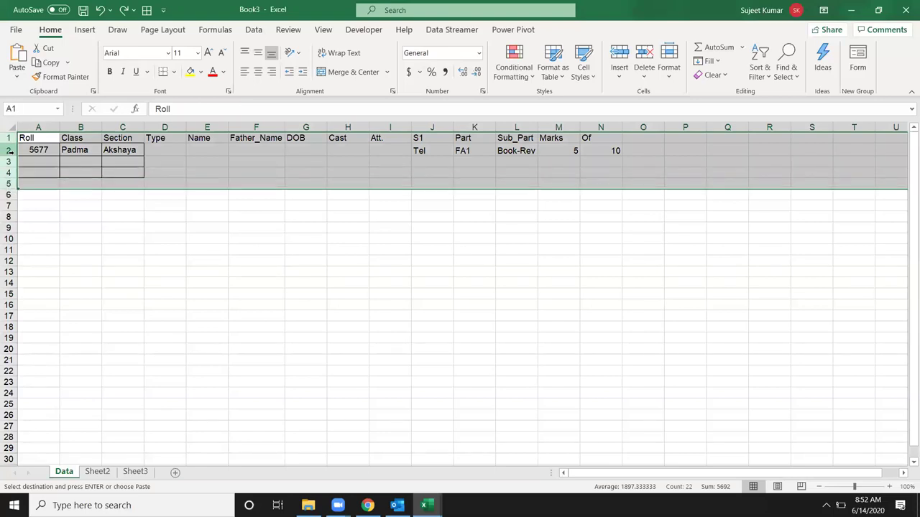
pyautogui.press('Delete')
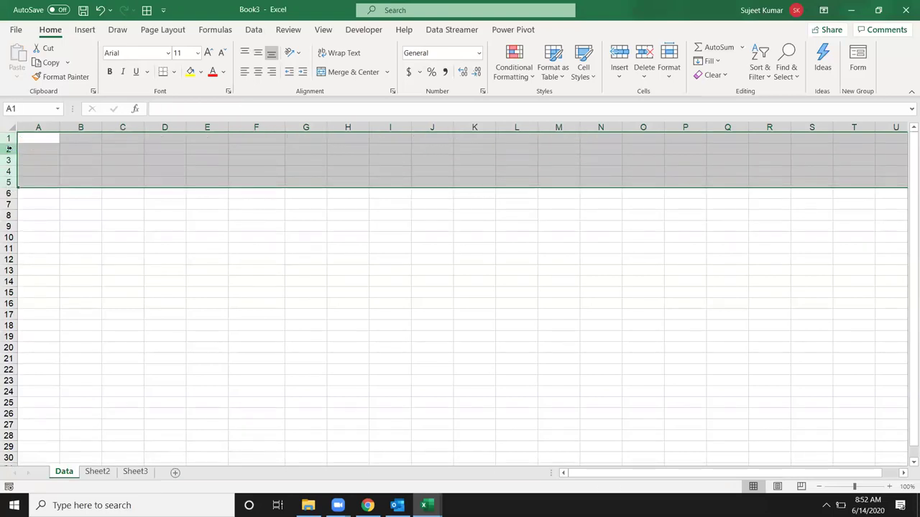
# Copy the grading register's header rows and paste them at A1 of Book3's Data sheet
pyautogui.hotkey('alt', 'Tab')
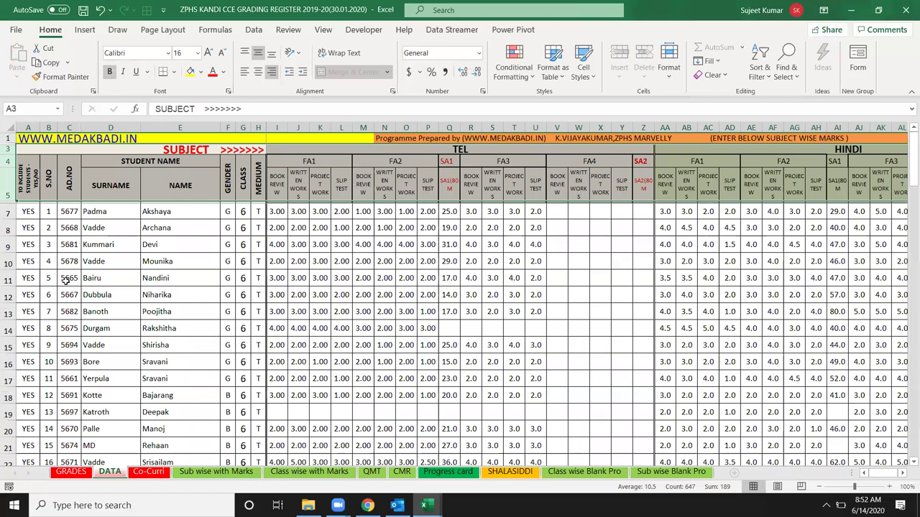
pyautogui.click(69, 185)
pyautogui.moveTo(6, 149); pyautogui.dragTo(4, 182)
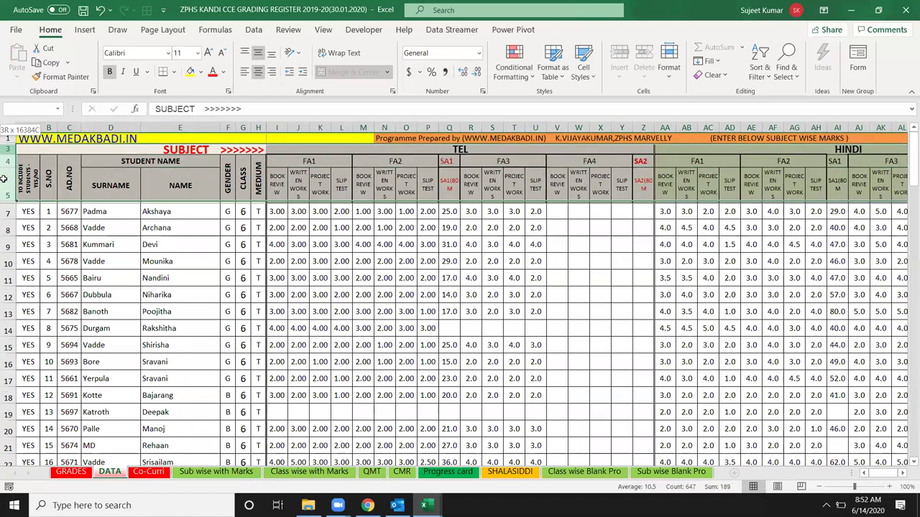
pyautogui.hotkey('ctrl', 'c')
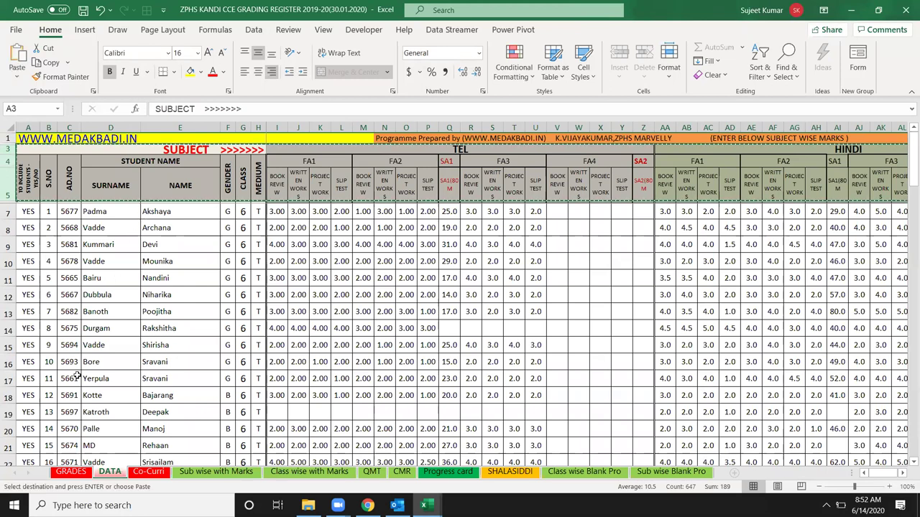
pyautogui.hotkey('alt', 'Tab')
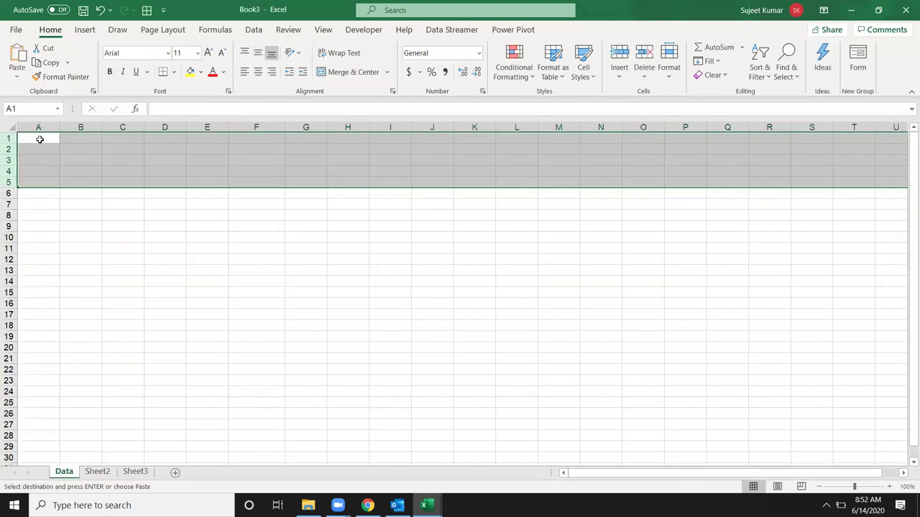
pyautogui.click(38, 138)
pyautogui.hotkey('ctrl', 'v')
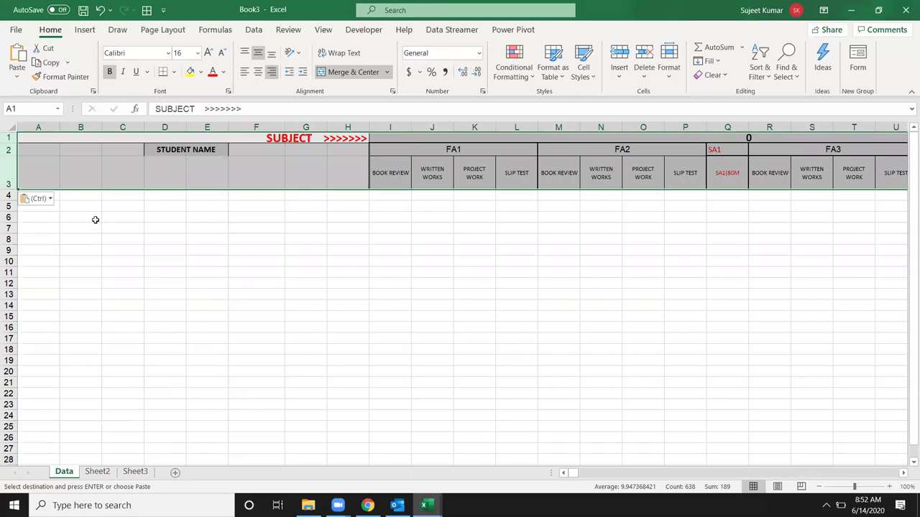
pyautogui.click(117, 261)
pyautogui.click(154, 156)
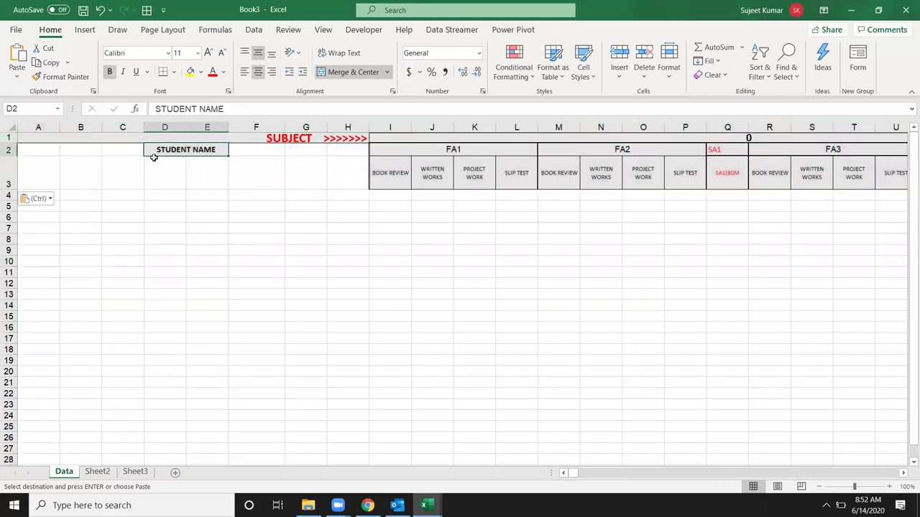
# Back in the register, cancel the copy and review the SURNAME, NAME and TO INCLUDE STUDENTS headings
pyautogui.hotkey('alt', 'Tab')
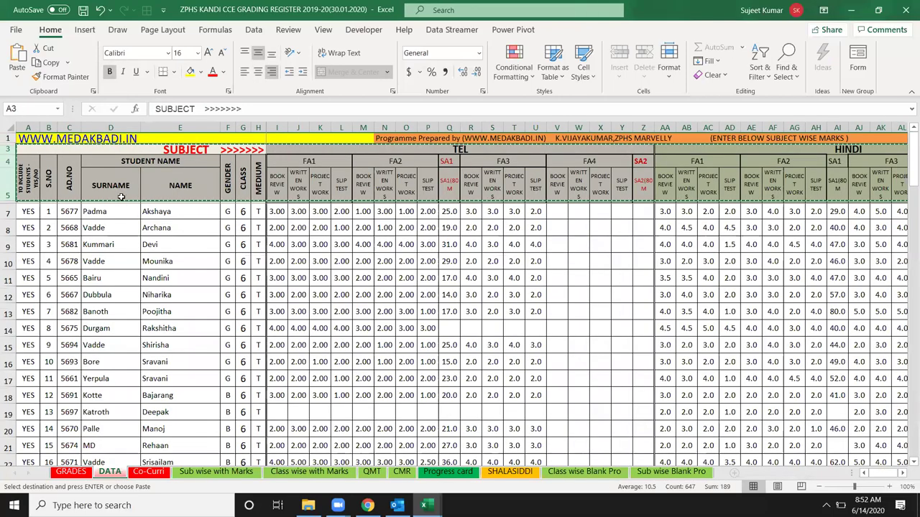
pyautogui.press('Escape')
pyautogui.click(113, 191)
pyautogui.click(177, 186)
pyautogui.click(107, 191)
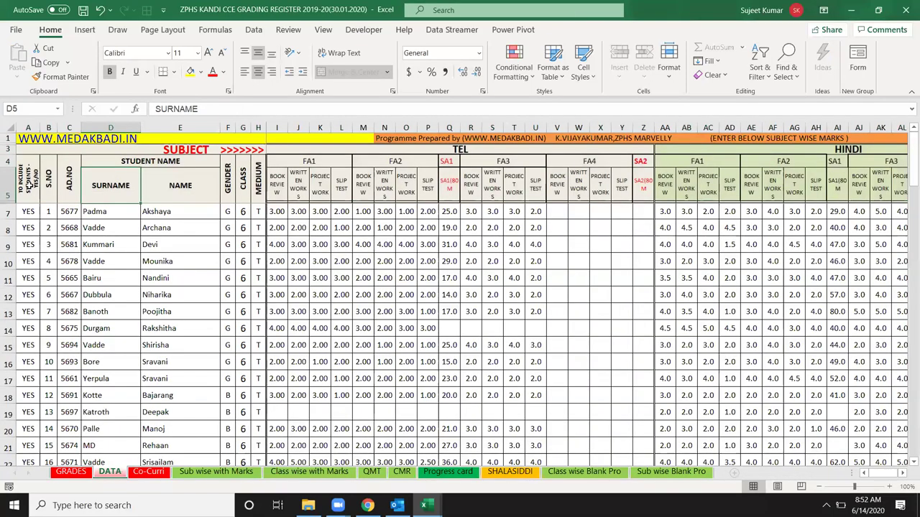
pyautogui.click(30, 187)
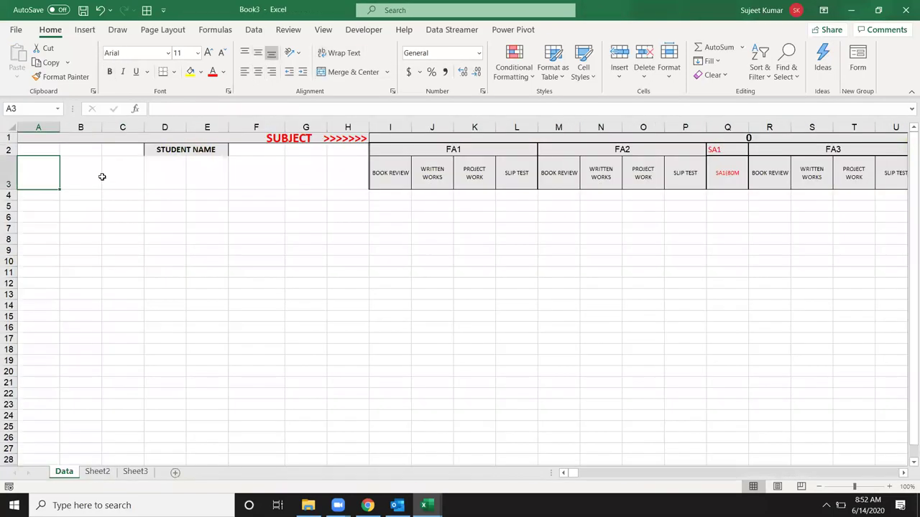
# Enter the Sr.No heading in cell A3 of the Data sheet
pyautogui.click(144, 170)
pyautogui.click(34, 171)
pyautogui.write('Roll')
pyautogui.press('Tab')
pyautogui.write('Sr.')
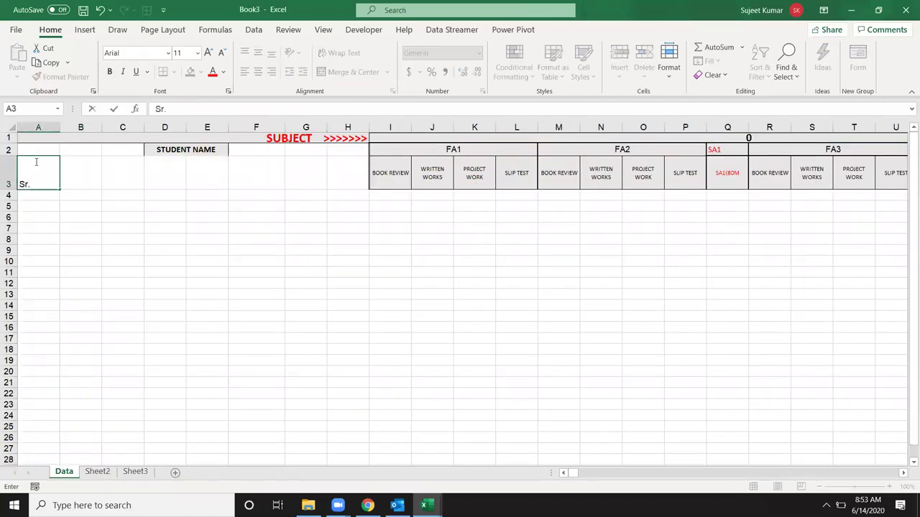
pyautogui.write('No.')
pyautogui.press('Tab')
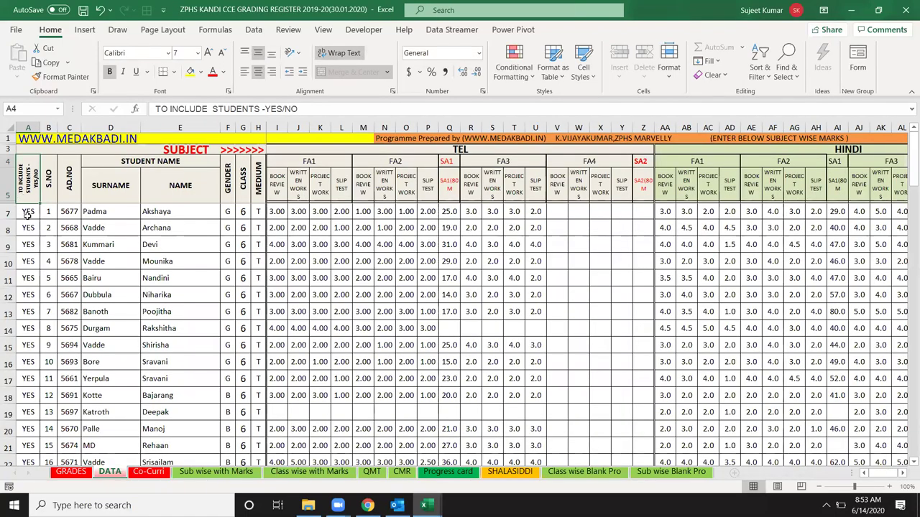
# Copy the register's TO INCLUDE STUDENTS -YES/NO heading and check the YES/NO list in A8
pyautogui.press('Down')
pyautogui.press('Down')
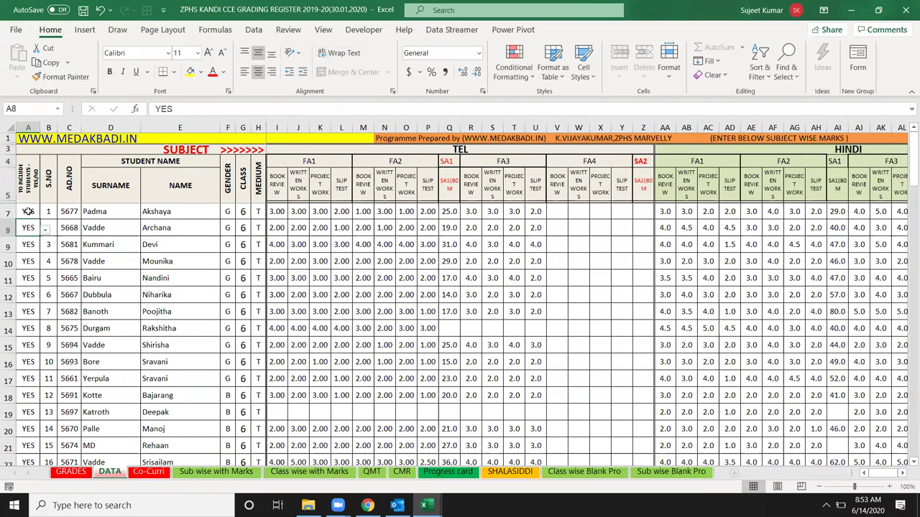
pyautogui.click(27, 210)
pyautogui.click(29, 183)
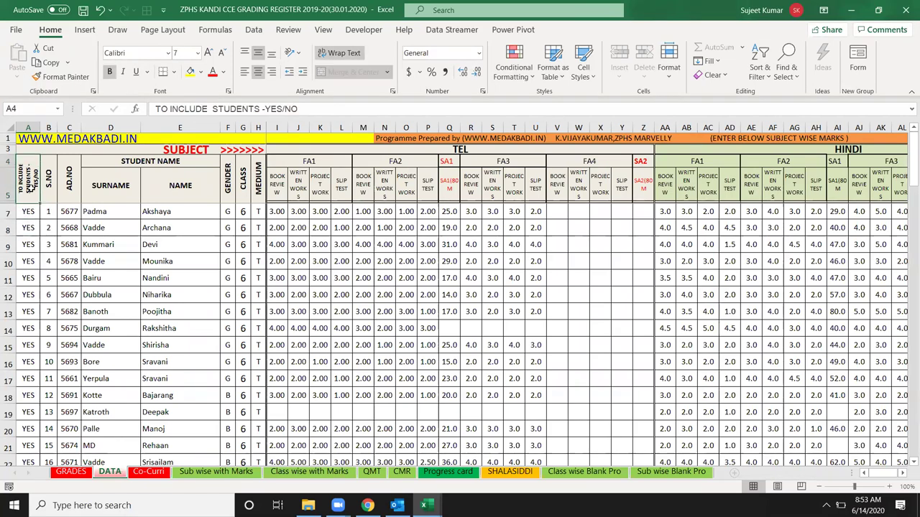
pyautogui.hotkey('ctrl', 'c')
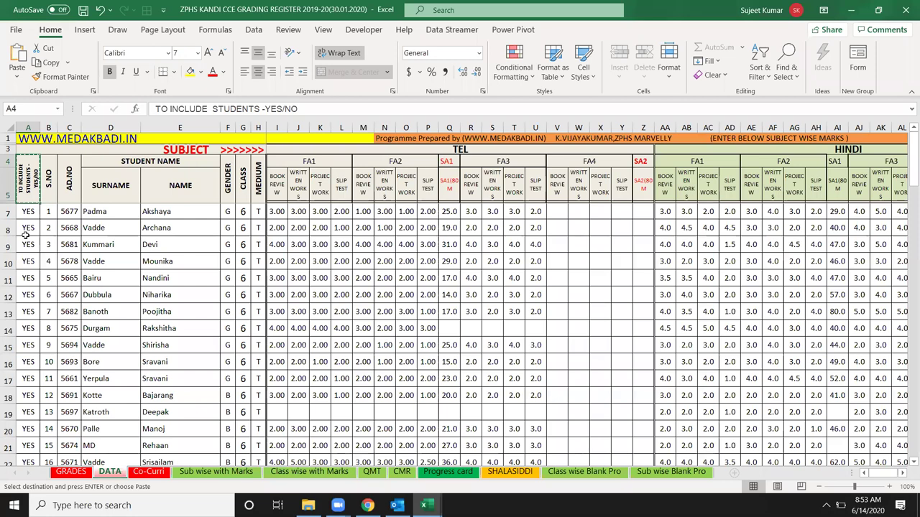
pyautogui.click(25, 235)
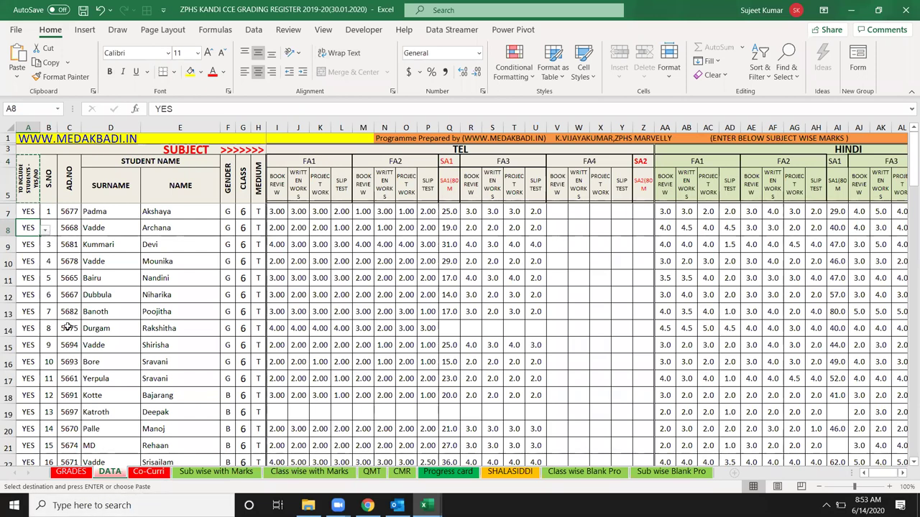
# After checking the register's AD.NO heading, enter AD.No in cell B3
pyautogui.click(31, 184)
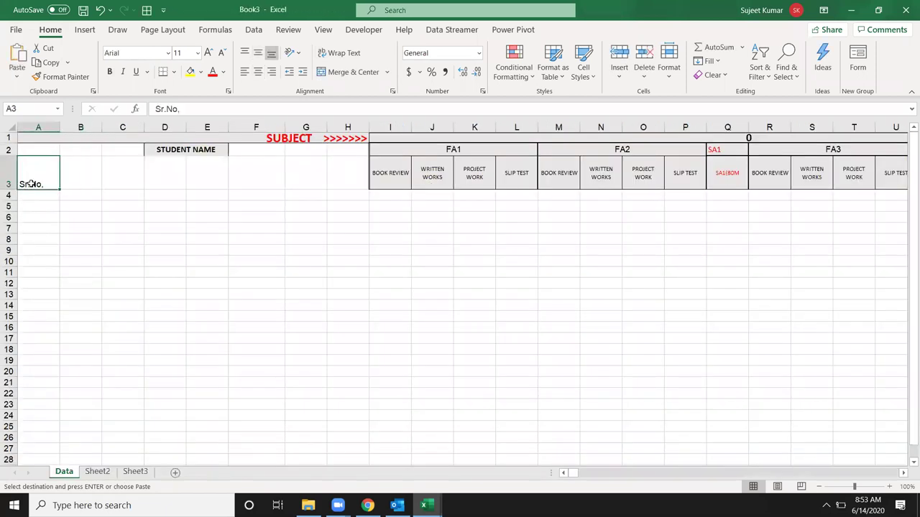
pyautogui.hotkey('alt', 'Tab')
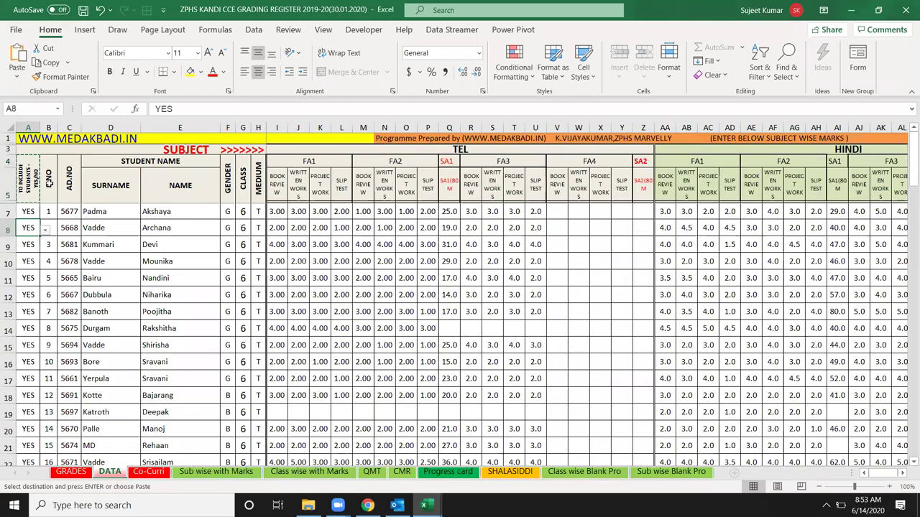
pyautogui.press('Right')
pyautogui.click(70, 198)
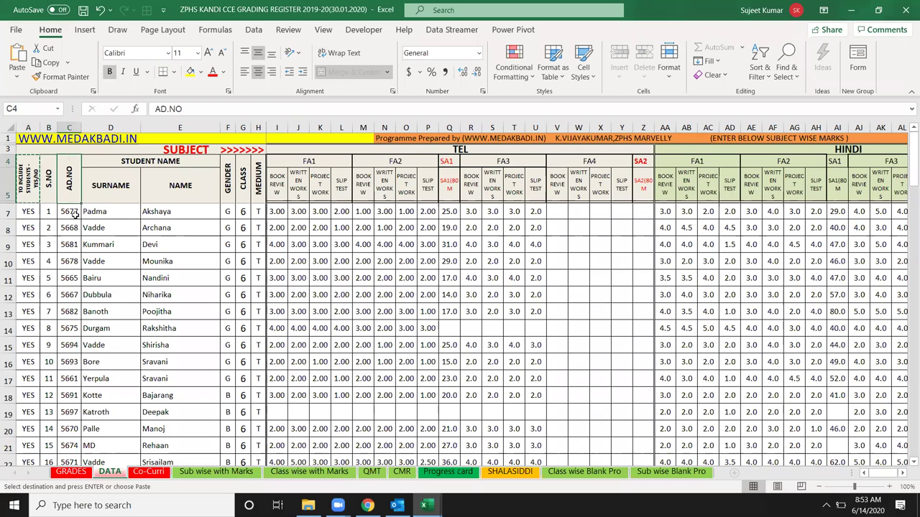
pyautogui.hotkey('alt', 'Tab')
pyautogui.click(73, 180)
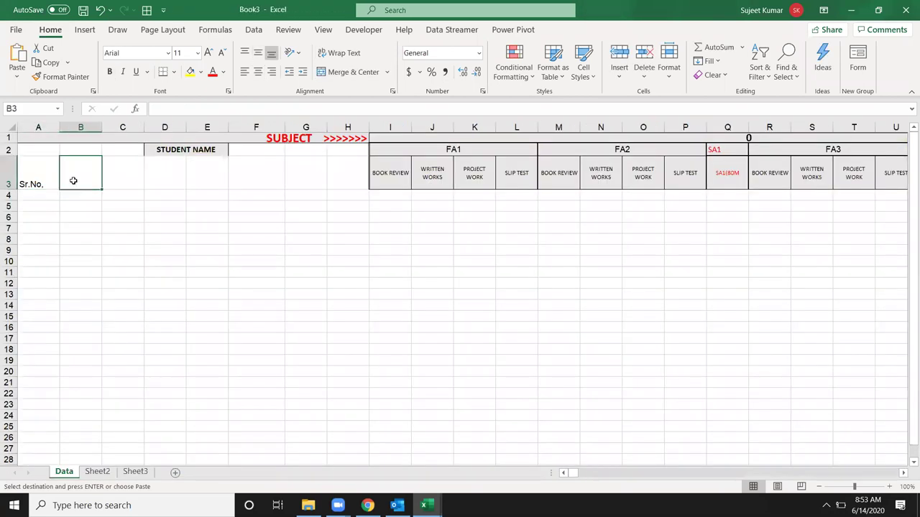
pyautogui.write('AD')
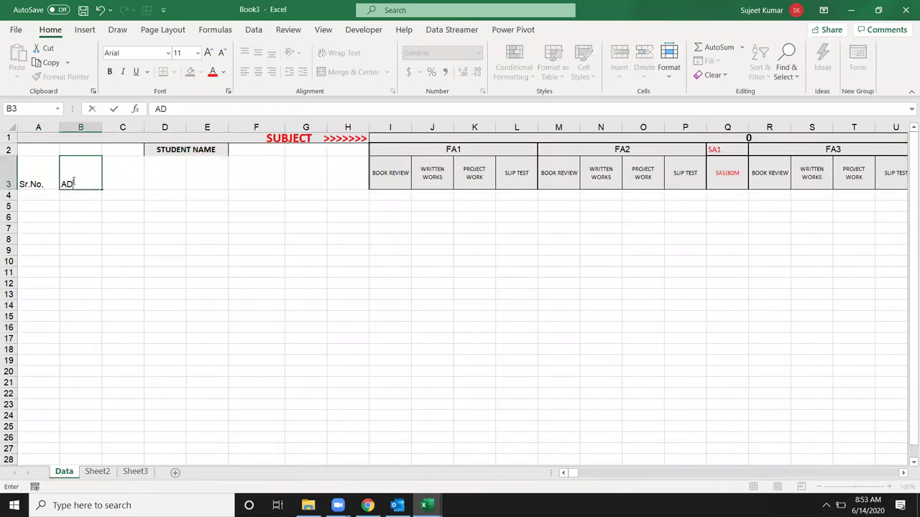
pyautogui.write('.No,')
pyautogui.press('Tab')
# Enter the Name heading in C3 and clear the pasted merged STUDENT NAME heading
pyautogui.hotkey('alt', 'Tab')
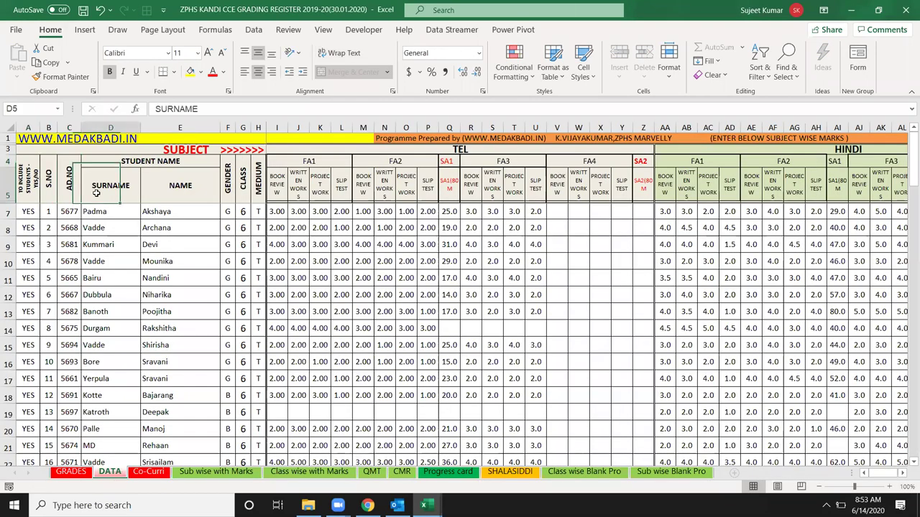
pyautogui.hotkey('alt', 'Tab')
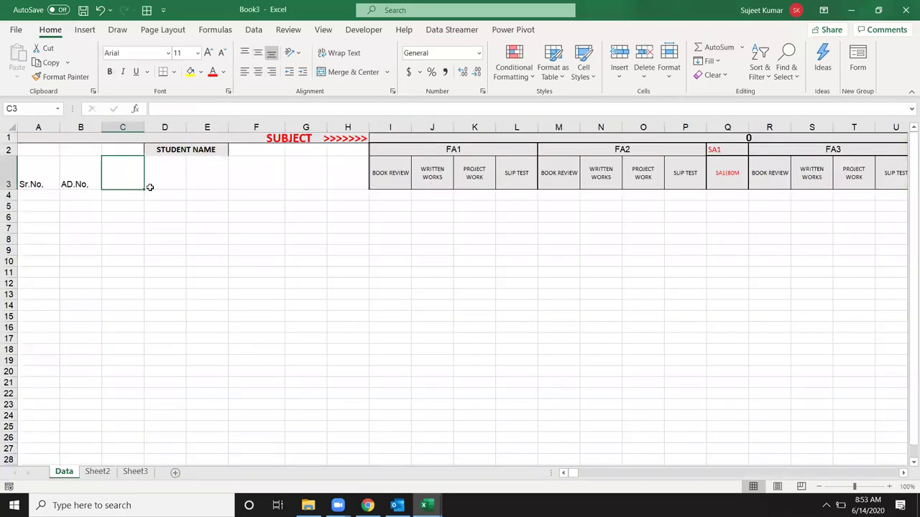
pyautogui.write('Sr')
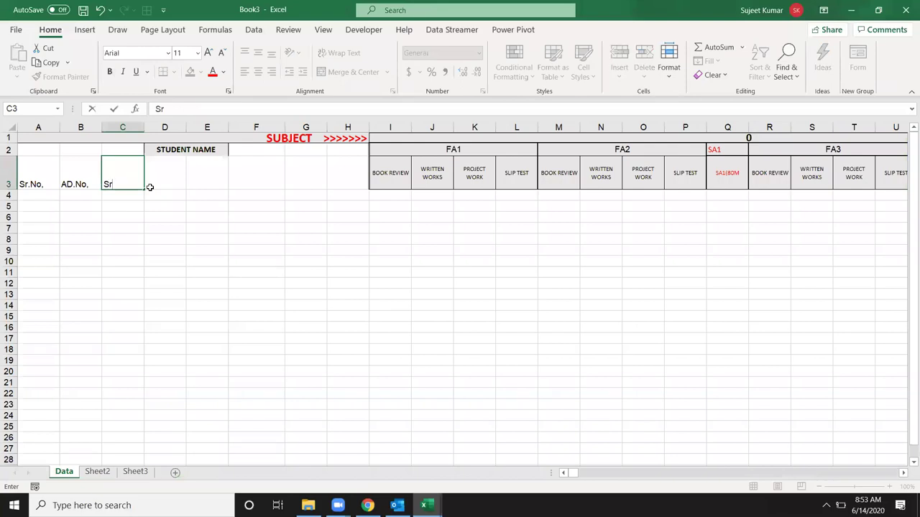
pyautogui.press('BackSpace')
pyautogui.press('BackSpace')
pyautogui.write('me')
pyautogui.click(149, 187)
pyautogui.hotkey('alt', 'Tab')
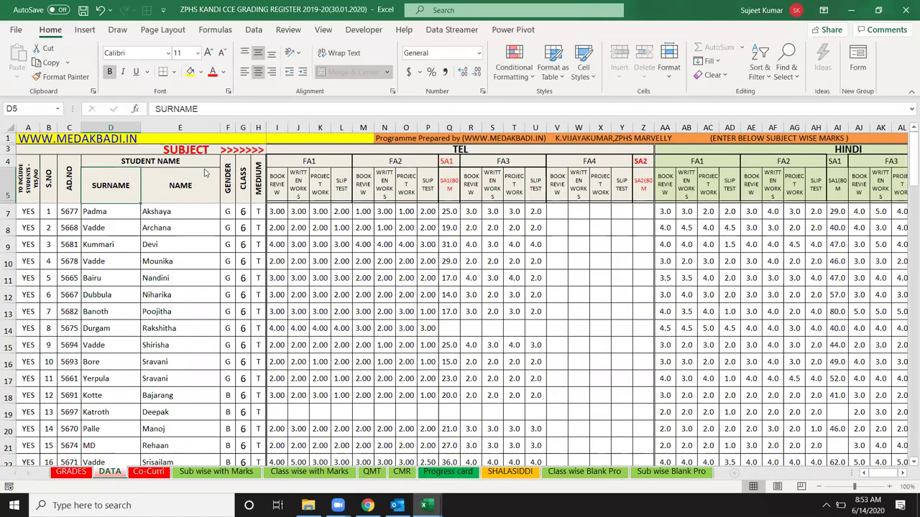
pyautogui.hotkey('alt', 'Tab')
pyautogui.click(206, 149)
pyautogui.press('Delete')
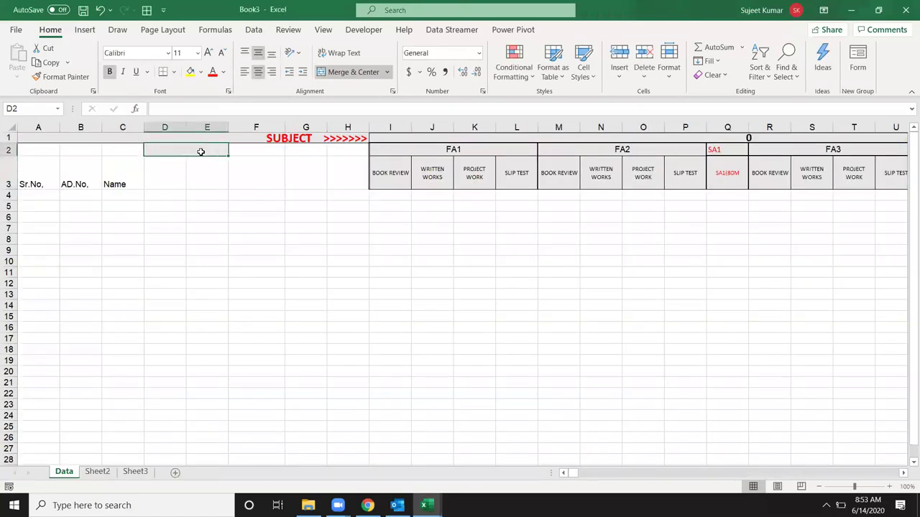
# Add the Fname heading in D3 and the Dob heading in E3
pyautogui.click(161, 167)
pyautogui.hotkey('alt', 'Tab')
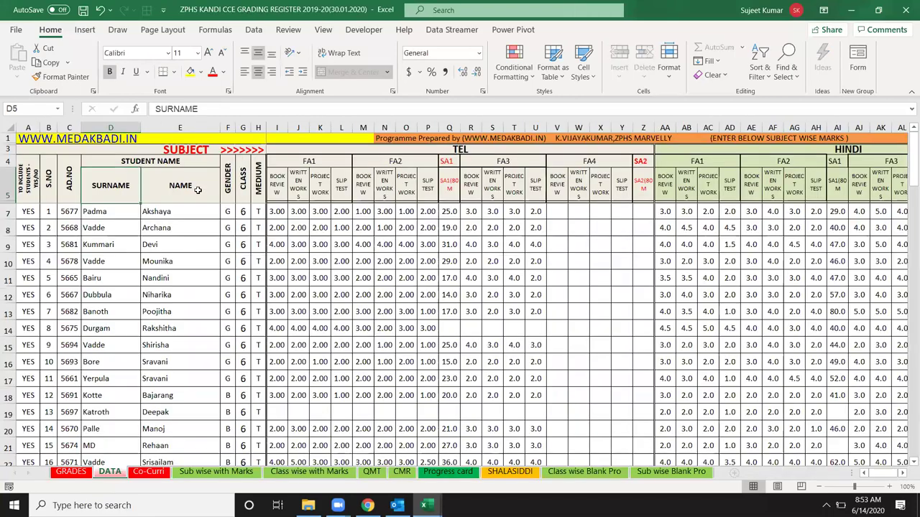
pyautogui.click(192, 193)
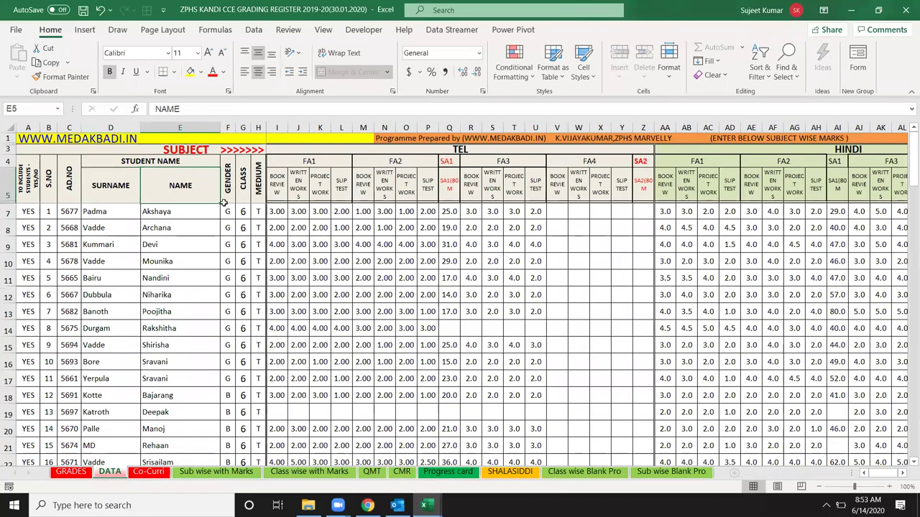
pyautogui.hotkey('alt', 'Tab')
pyautogui.write('F')
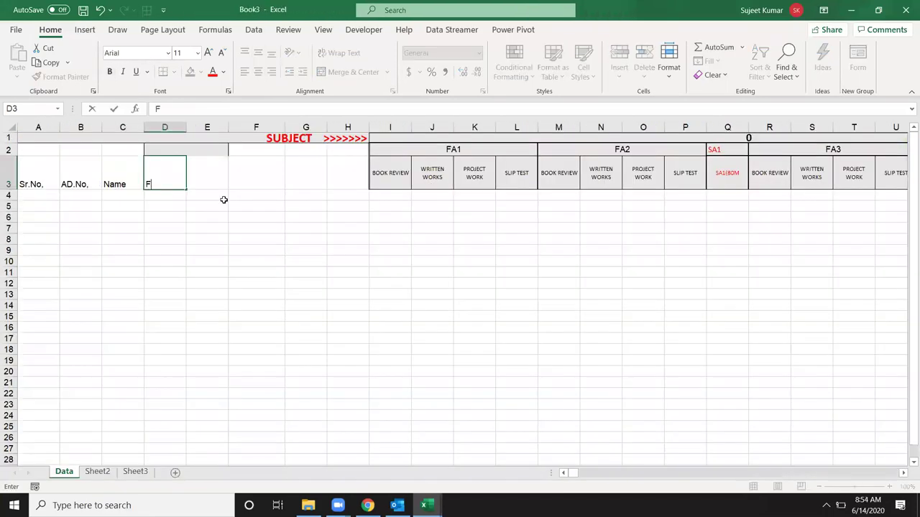
pyautogui.write('name')
pyautogui.press('Tab')
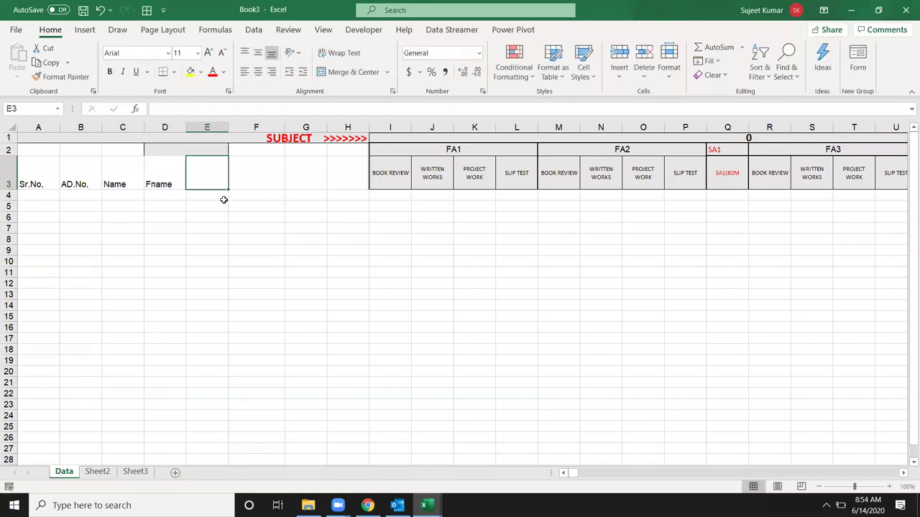
pyautogui.write('Dob')
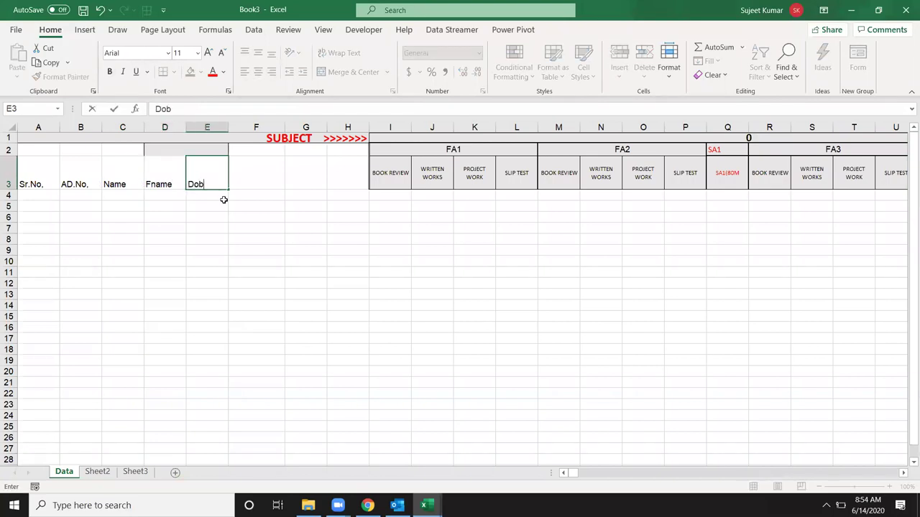
pyautogui.press('Return')
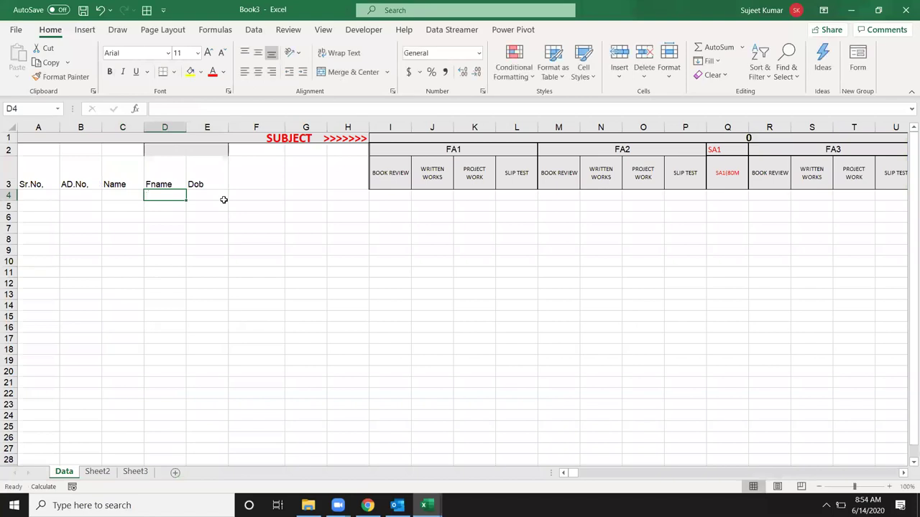
pyautogui.press('Up')
pyautogui.press('Right')
pyautogui.press('Right')
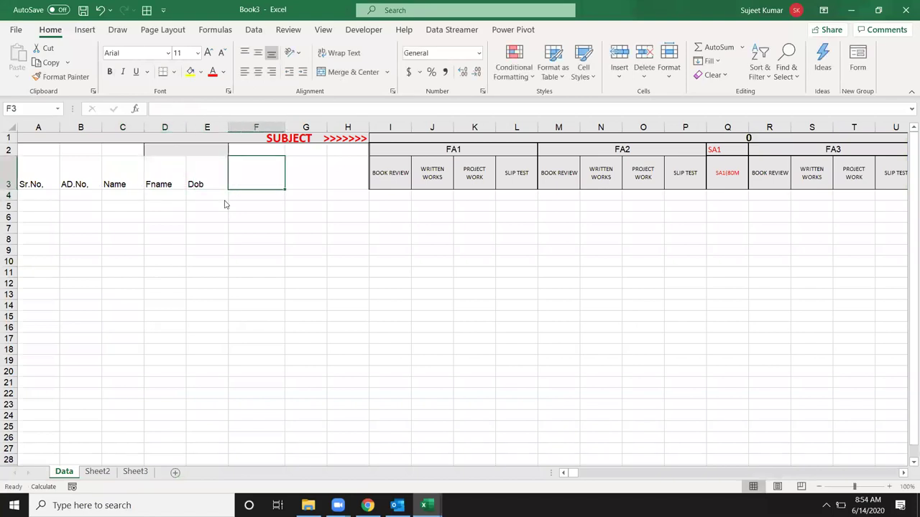
# Copy the register's GENDER header cell and paste it into F3
pyautogui.hotkey('ctrl', 'Tab')
pyautogui.hotkey('ctrl', 'Tab')
pyautogui.write('Gen')
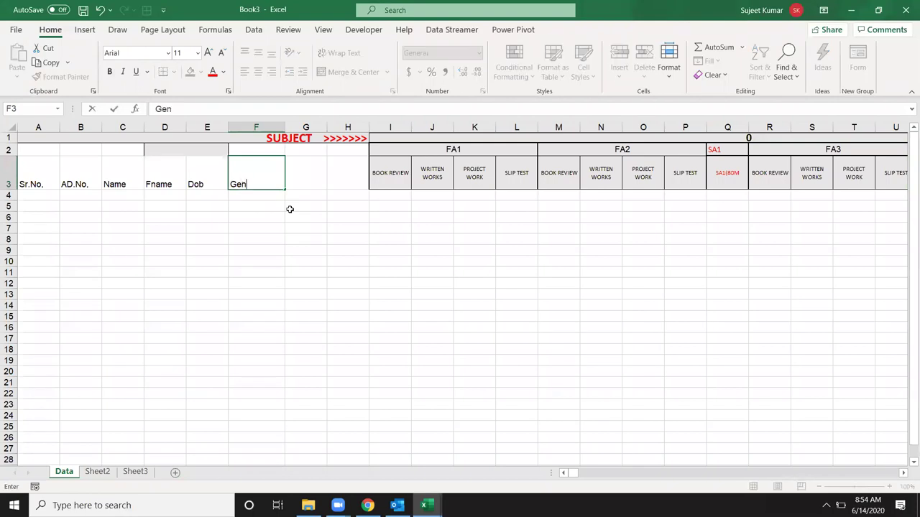
pyautogui.write('d')
pyautogui.press('Tab')
pyautogui.press('Left')
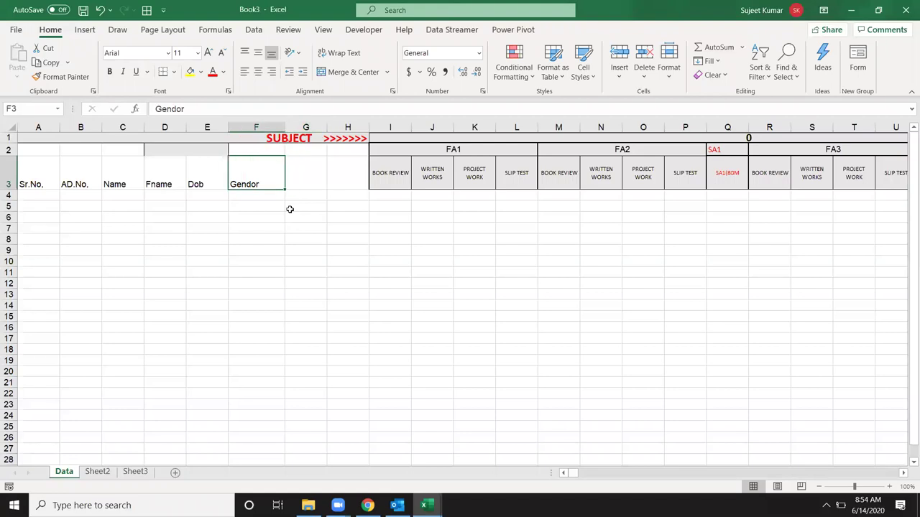
pyautogui.hotkey('ctrl', 'Tab')
pyautogui.click(232, 184)
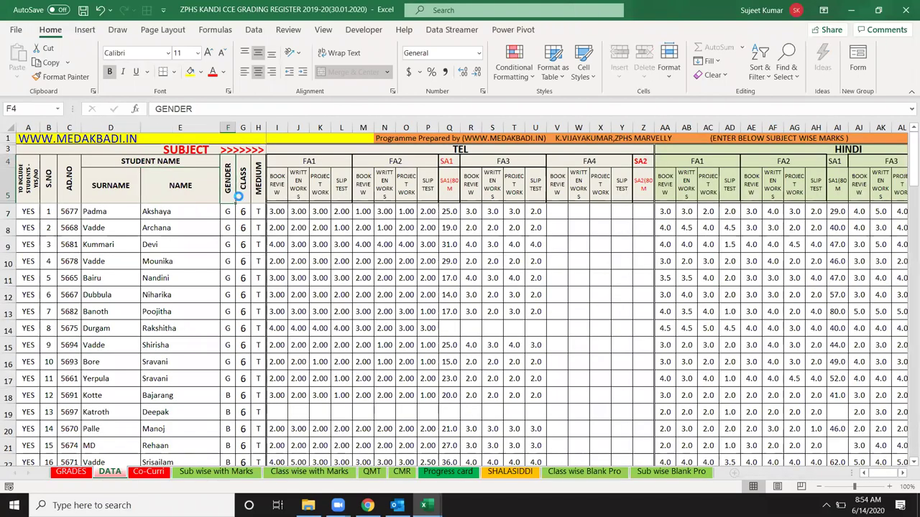
pyautogui.hotkey('ctrl', 'c')
pyautogui.hotkey('ctrl', 'Tab')
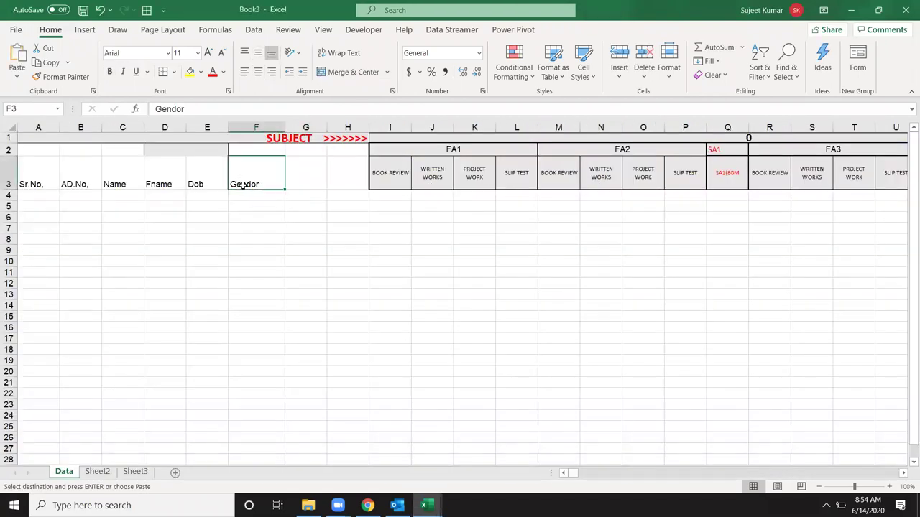
pyautogui.hotkey('ctrl', 'v')
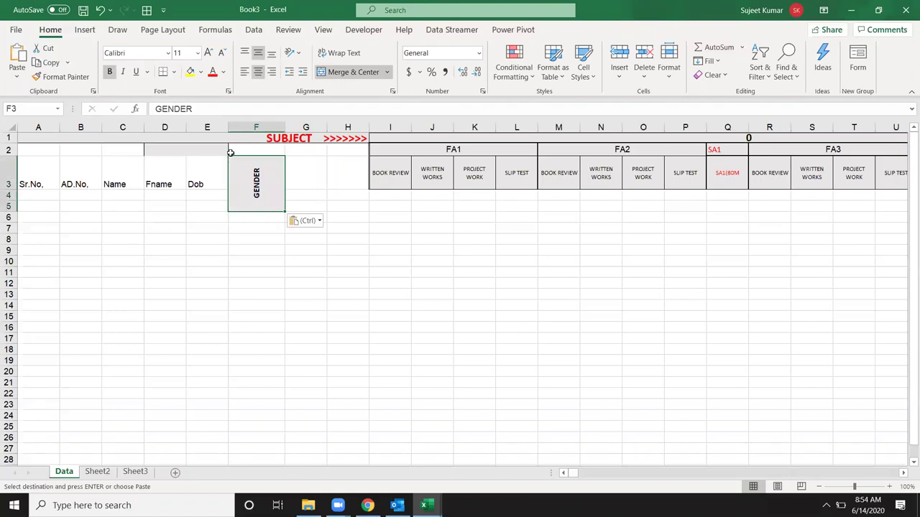
# Unmerge the GENDER heading and give it the Dob header's formatting with Format Painter
pyautogui.click(349, 72)
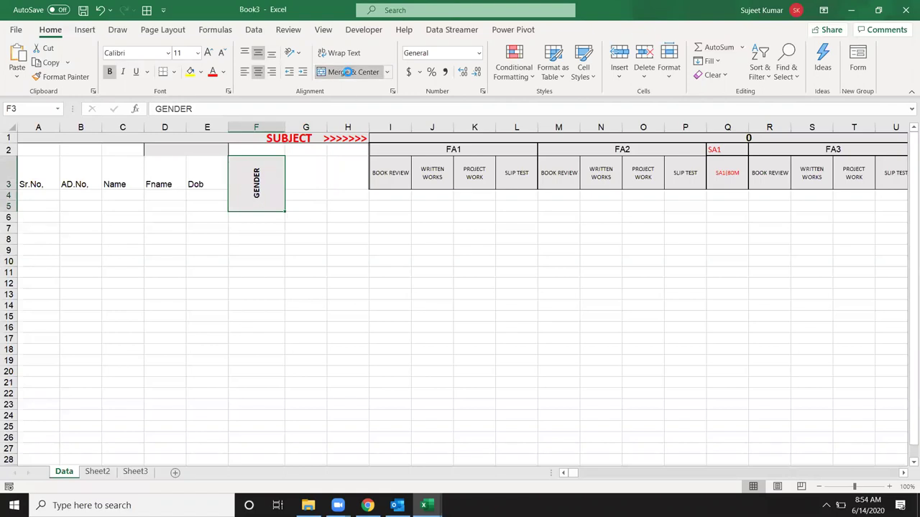
pyautogui.click(314, 248)
pyautogui.moveTo(8, 194); pyautogui.dragTo(9, 206)
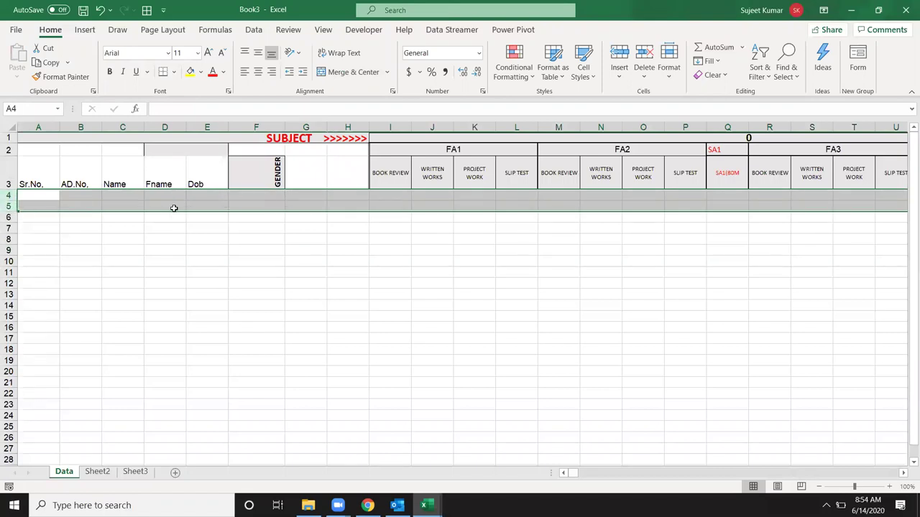
pyautogui.click(201, 184)
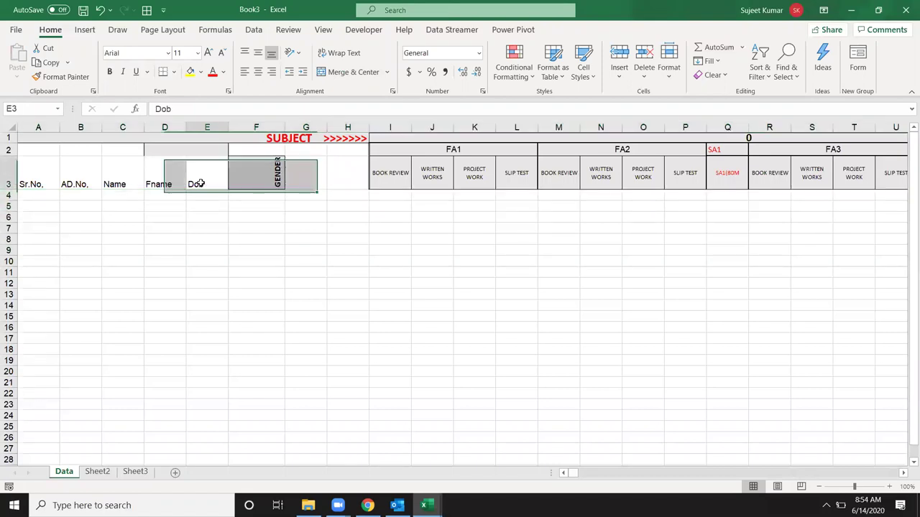
pyautogui.click(66, 77)
pyautogui.click(278, 181)
# Finish styling GENDER, then enter the Class heading in G3
pyautogui.click(313, 188)
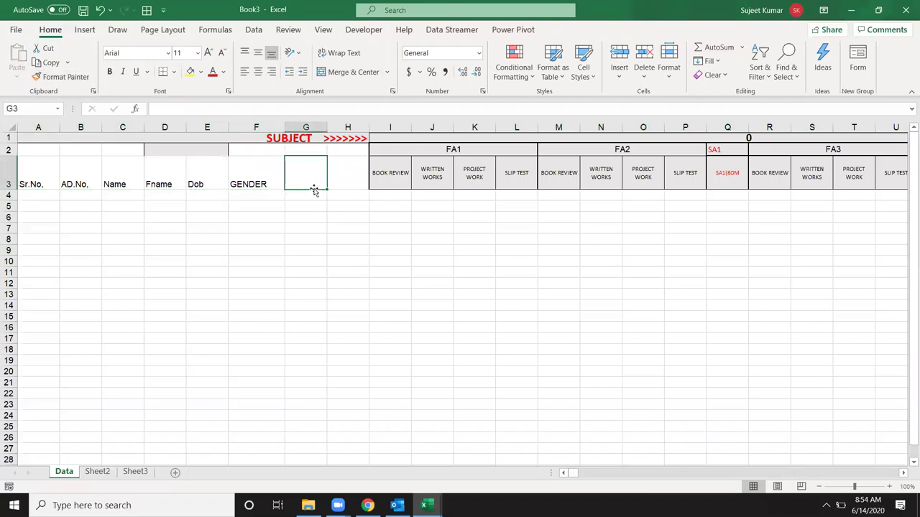
pyautogui.hotkey('alt', 'Tab')
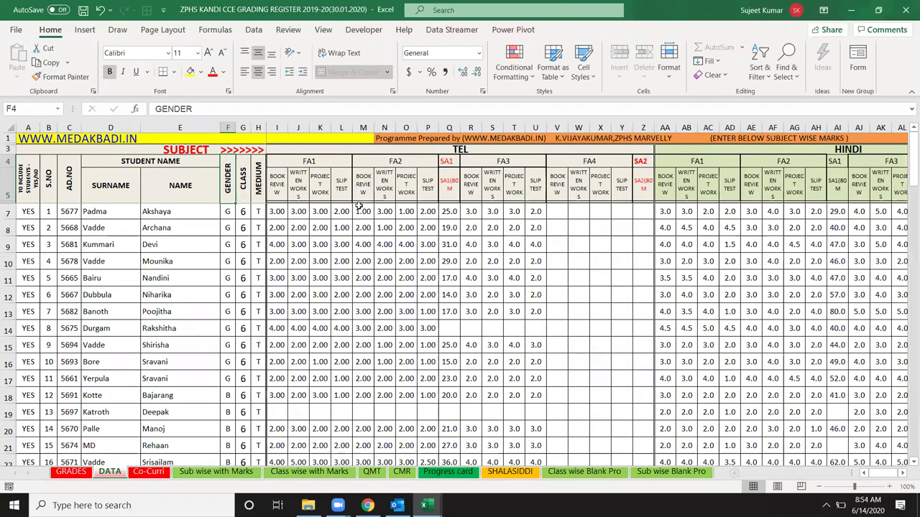
pyautogui.hotkey('alt', 'Tab')
pyautogui.write('Cl')
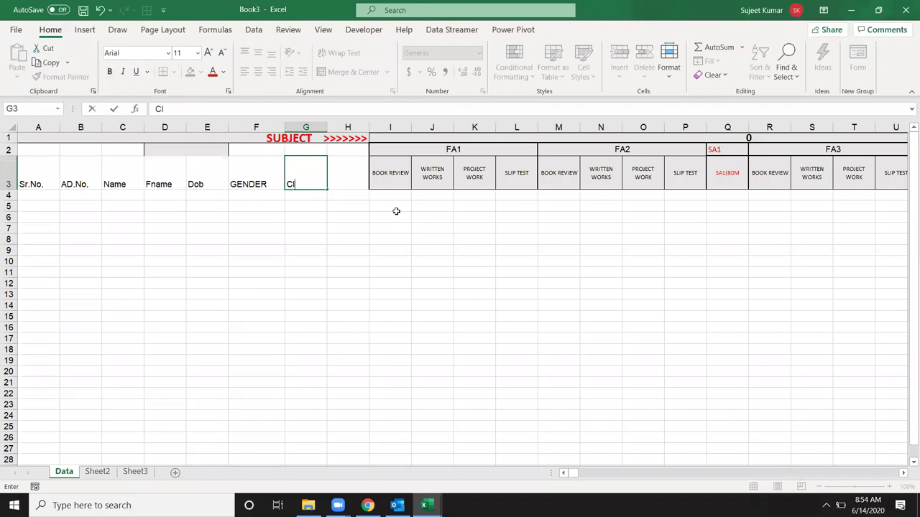
pyautogui.write('ass')
pyautogui.press('Return')
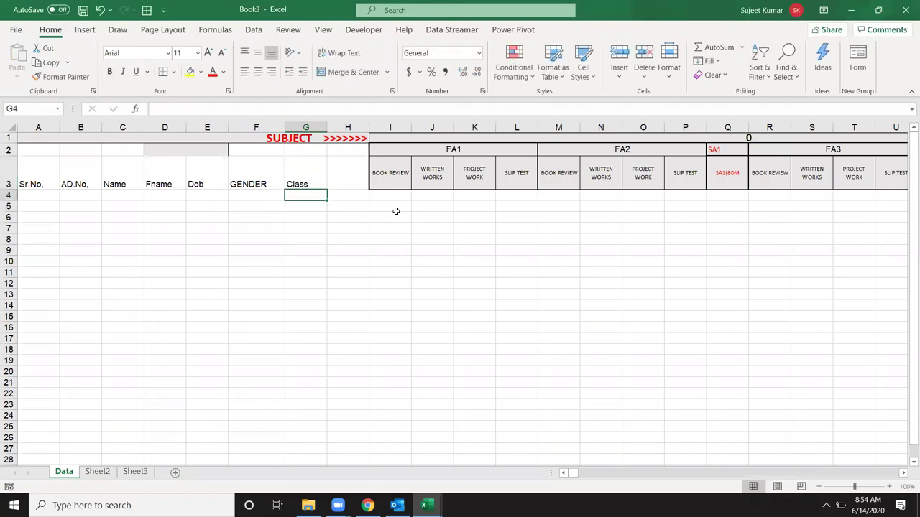
# Copy the register's MEDIUM header, dismissing the protected-sheet warning, and paste it into H3
pyautogui.hotkey('alt', 'Tab')
pyautogui.click(244, 185)
pyautogui.click(257, 185)
pyautogui.hotkey('alt', 'Tab')
pyautogui.hotkey('alt', 'Tab')
pyautogui.click(200, 111)
pyautogui.press('Return')
pyautogui.click(206, 110)
pyautogui.press('Return')
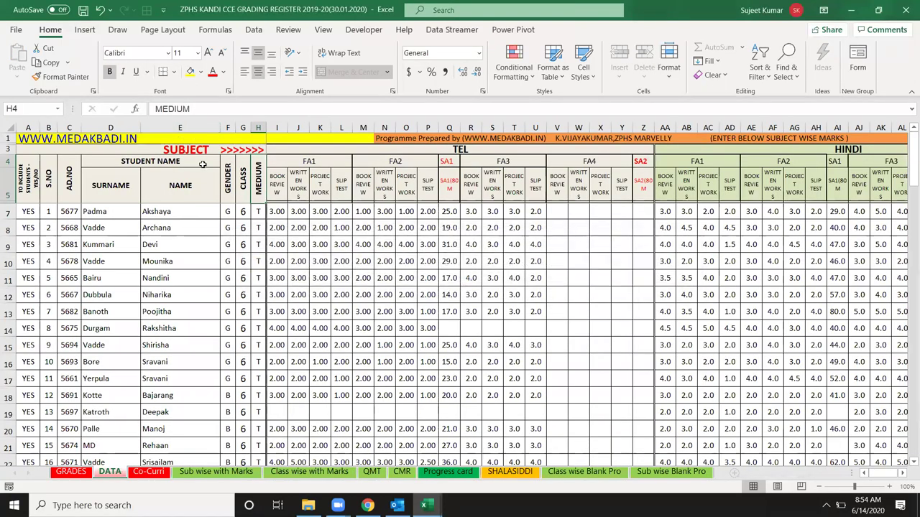
pyautogui.hotkey('ctrl', 'c')
pyautogui.hotkey('alt', 'Tab')
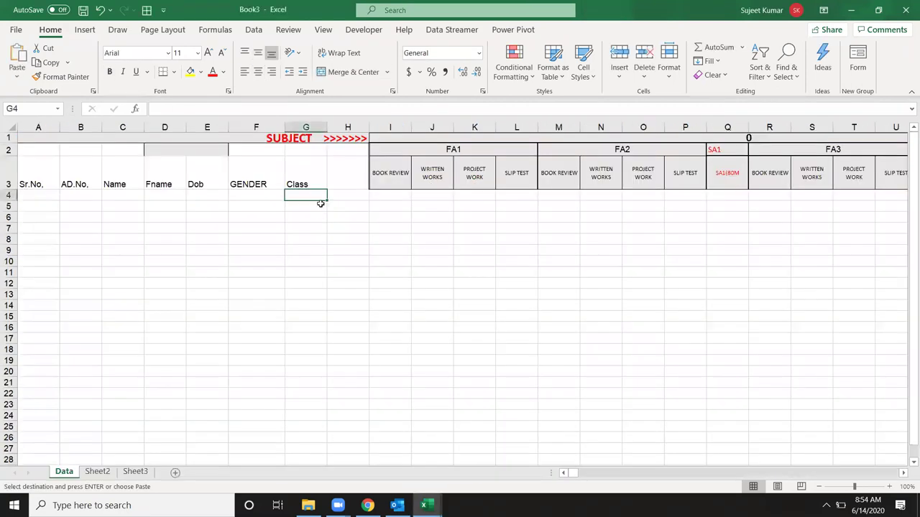
pyautogui.click(341, 182)
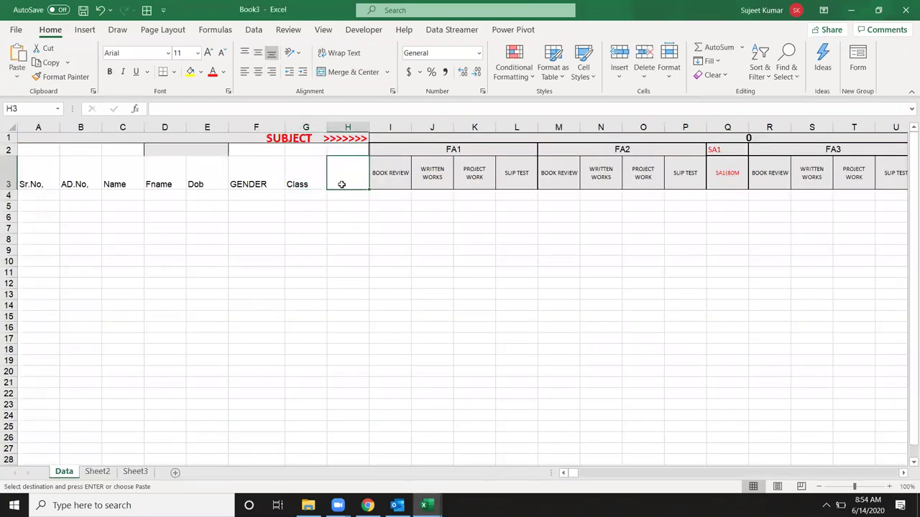
pyautogui.hotkey('ctrl', 'v')
# Unmerge the MEDIUM heading and match it to the Class header's formatting with Format Painter
pyautogui.click(353, 72)
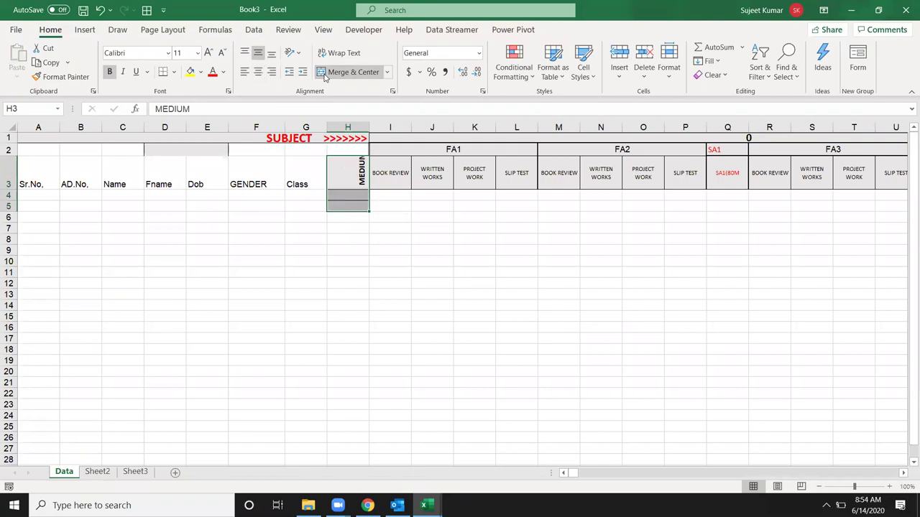
pyautogui.click(328, 294)
pyautogui.click(363, 175)
pyautogui.click(306, 172)
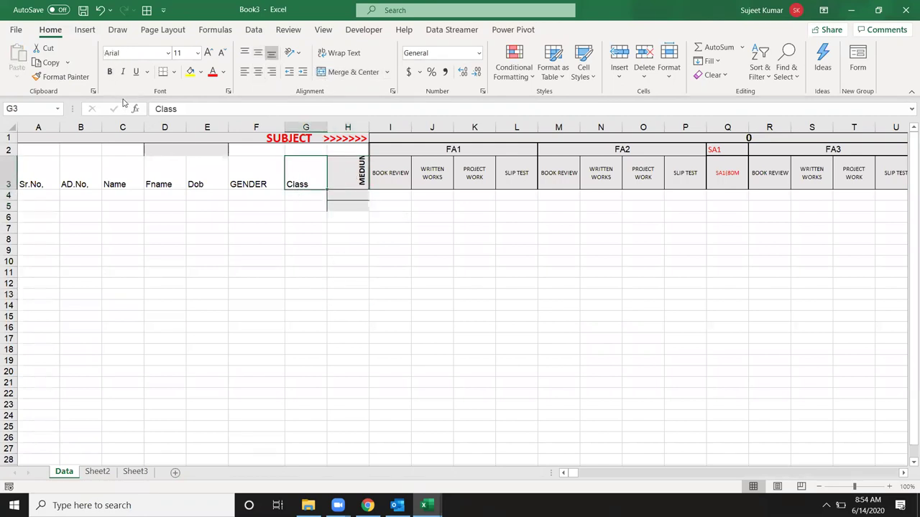
pyautogui.click(65, 77)
pyautogui.click(338, 172)
pyautogui.click(320, 228)
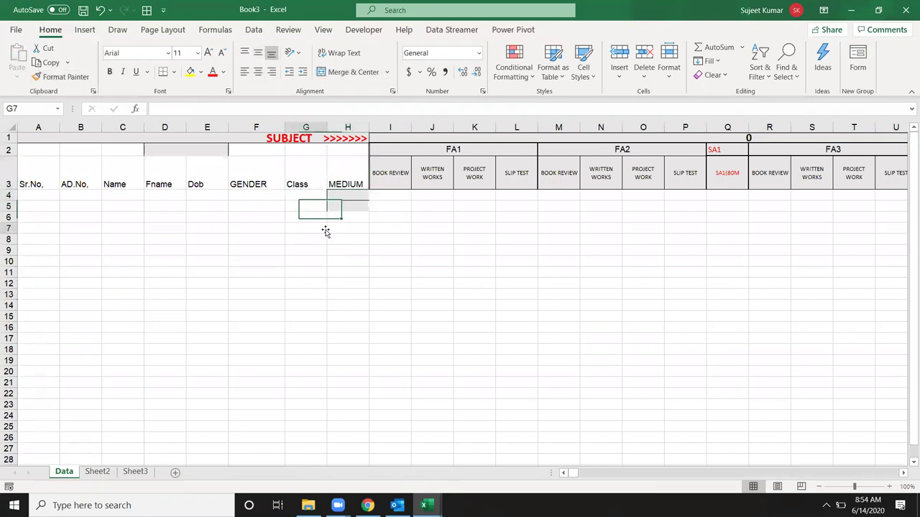
pyautogui.click(8, 194)
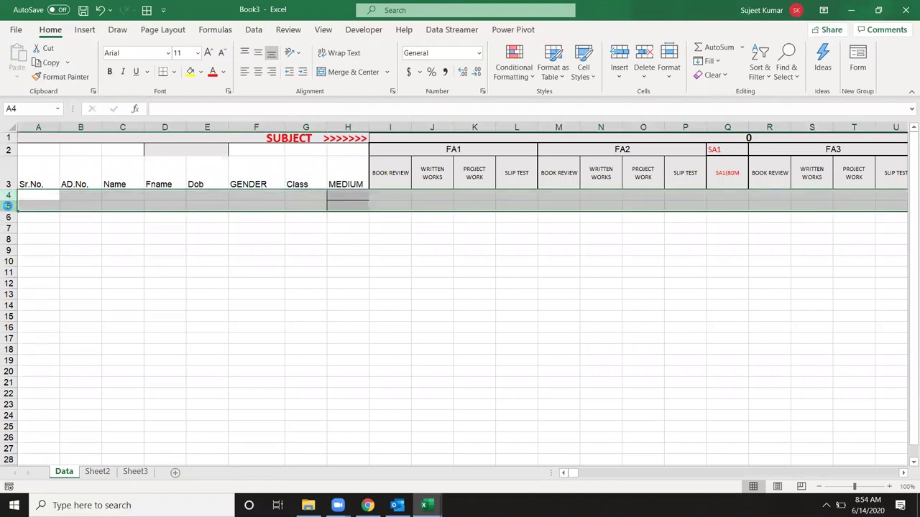
pyautogui.click(323, 245)
# Insert a blank column I before the FA1 block and enter the Cast heading in I3
pyautogui.click(382, 127)
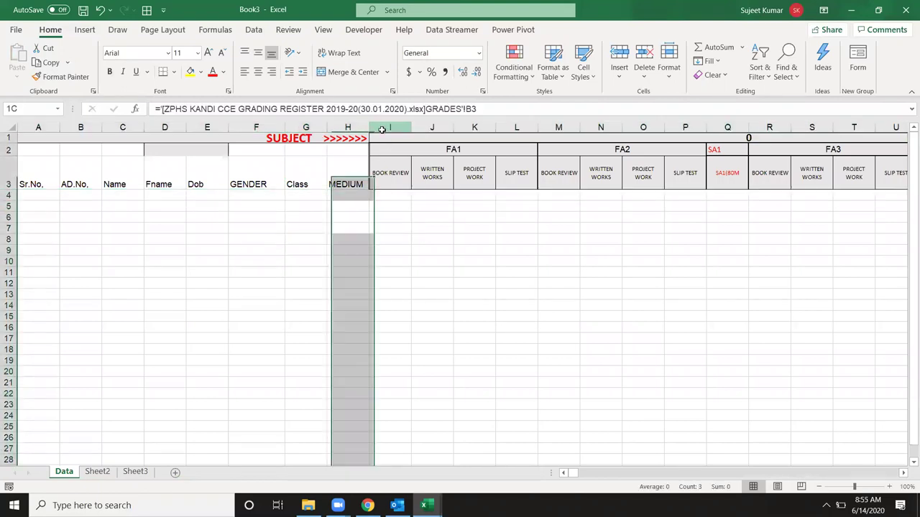
pyautogui.hotkey('ctrl', 'shift', '=')
pyautogui.click(396, 270)
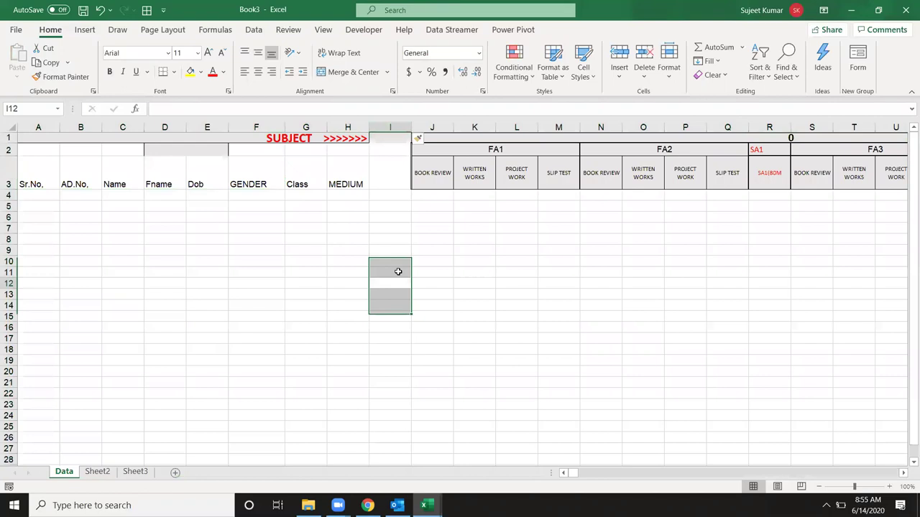
pyautogui.click(374, 182)
pyautogui.write('Cast')
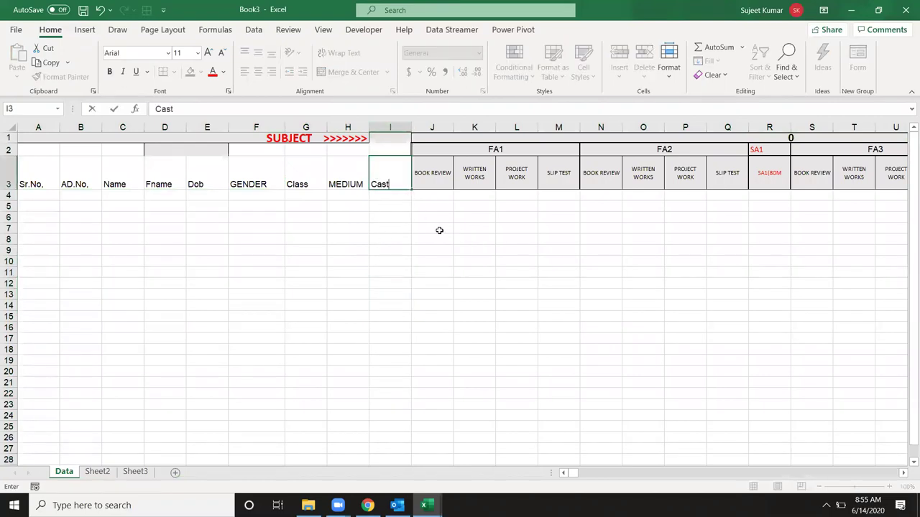
pyautogui.click(438, 228)
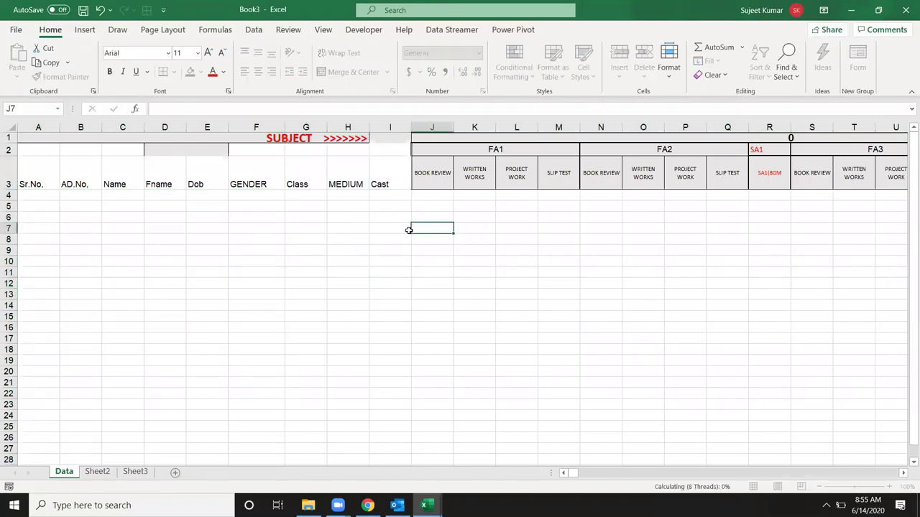
pyautogui.click(29, 178)
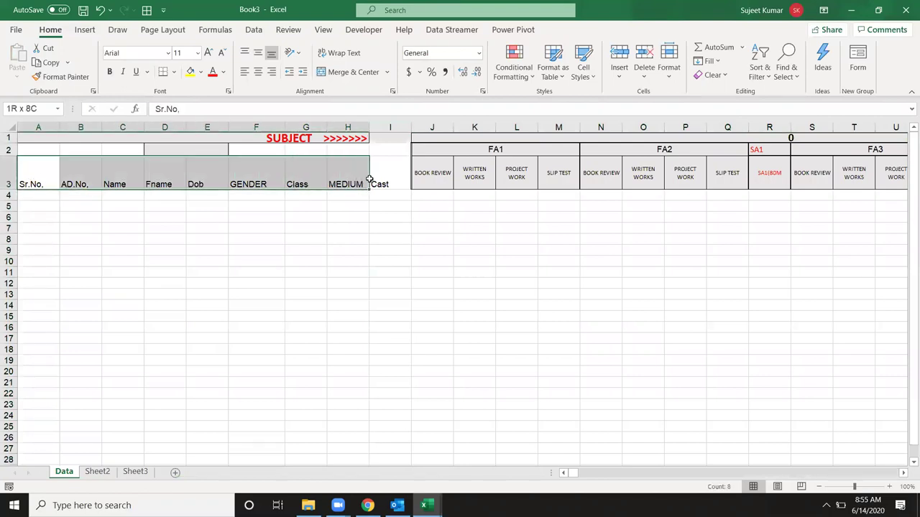
pyautogui.moveTo(106, 177); pyautogui.dragTo(378, 180)
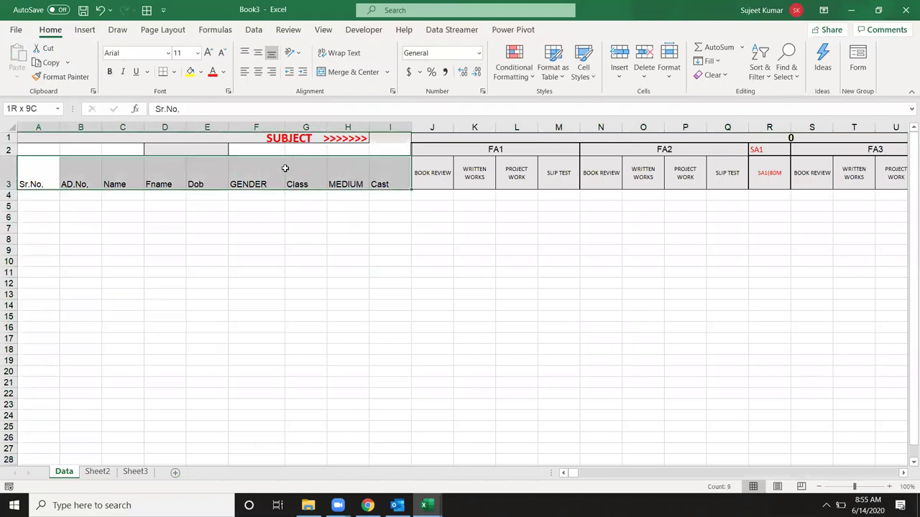
pyautogui.click(388, 180)
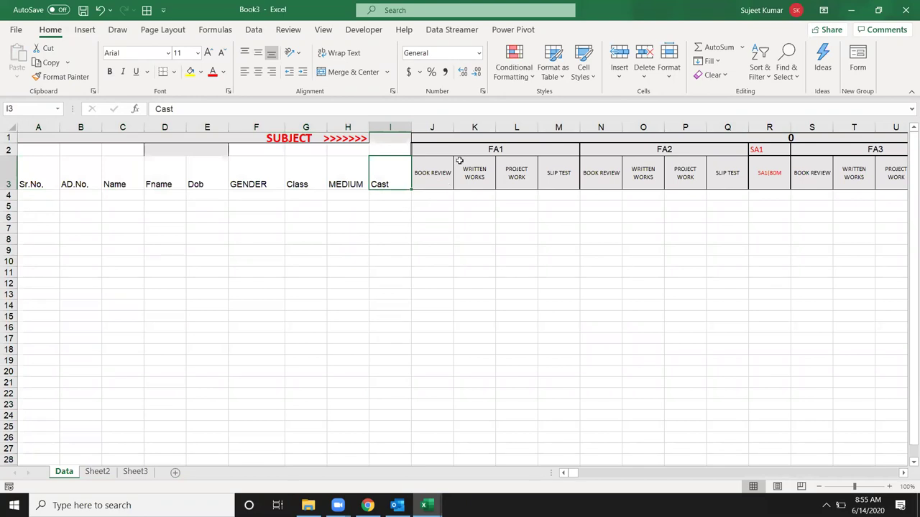
pyautogui.click(622, 139)
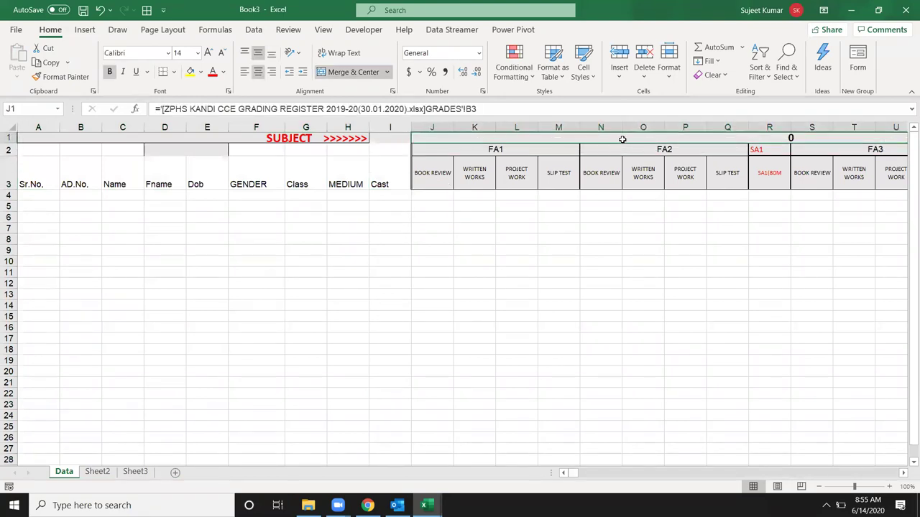
# Replace the J1 subject heading formula with TEL
pyautogui.write('TYe')
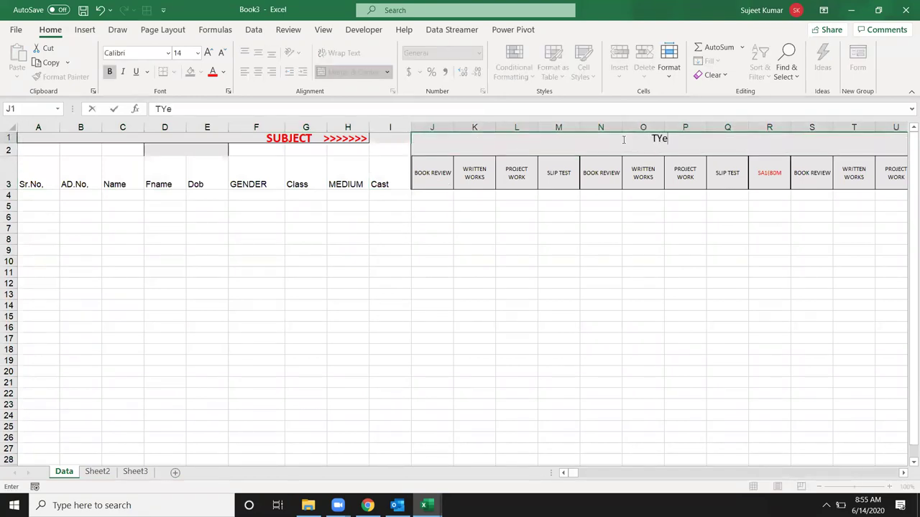
pyautogui.press('BackSpace')
pyautogui.press('BackSpace')
pyautogui.write('EL')
pyautogui.press('Tab')
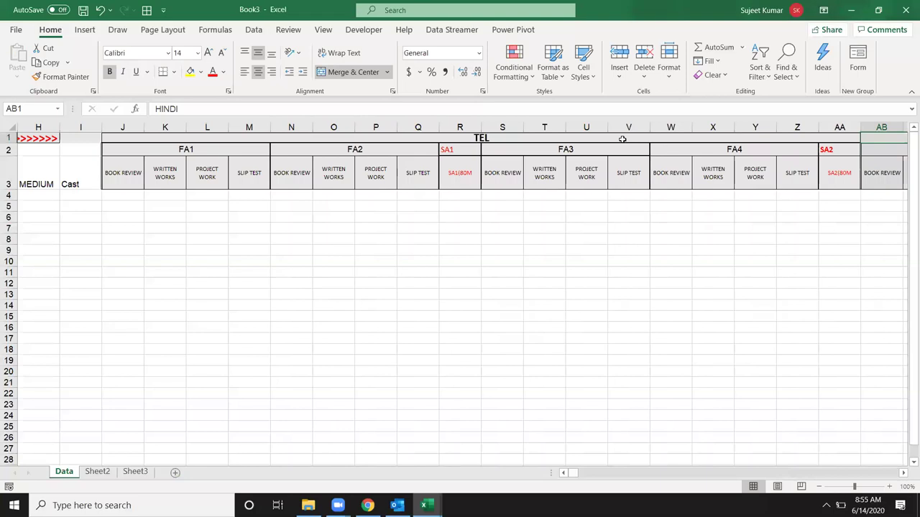
# Check the neighbouring ENGLISH and HINDI headings, then reselect the TEL heading
pyautogui.press('Tab')
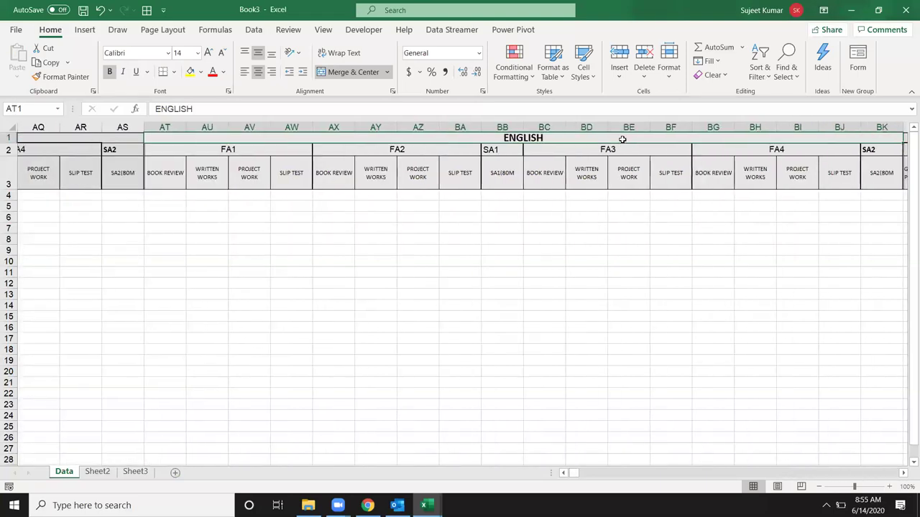
pyautogui.hotkey('shift', 'Tab')
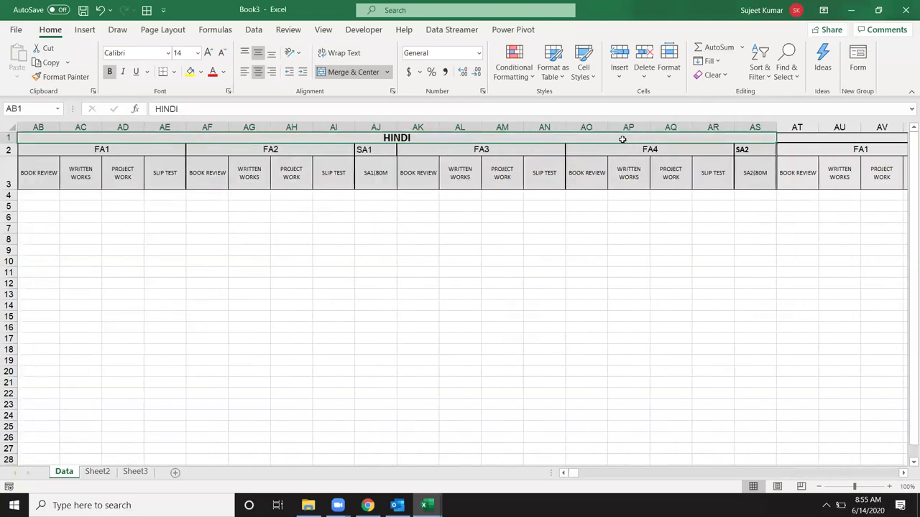
pyautogui.hotkey('shift', 'Tab')
pyautogui.hotkey('shift', 'Tab')
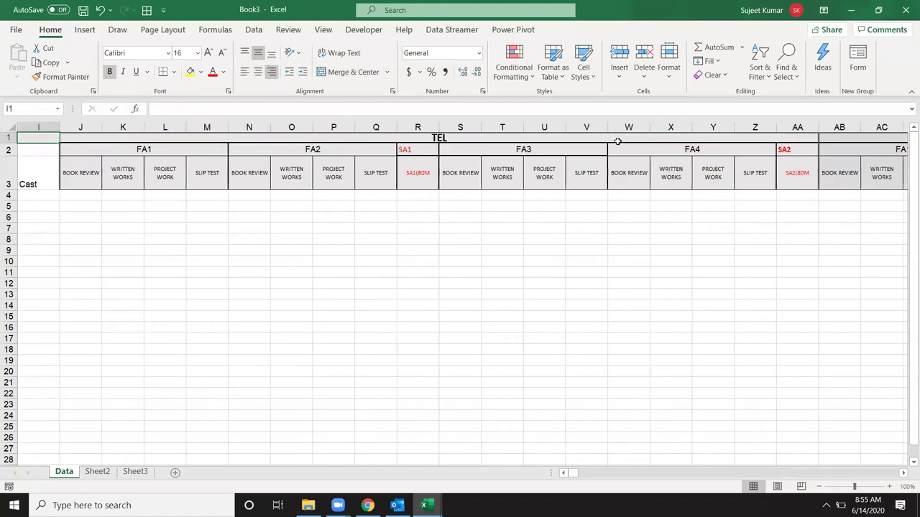
pyautogui.keyDown('ctrl'); pyautogui.scroll(-3, 626, 171); pyautogui.keyUp('ctrl')
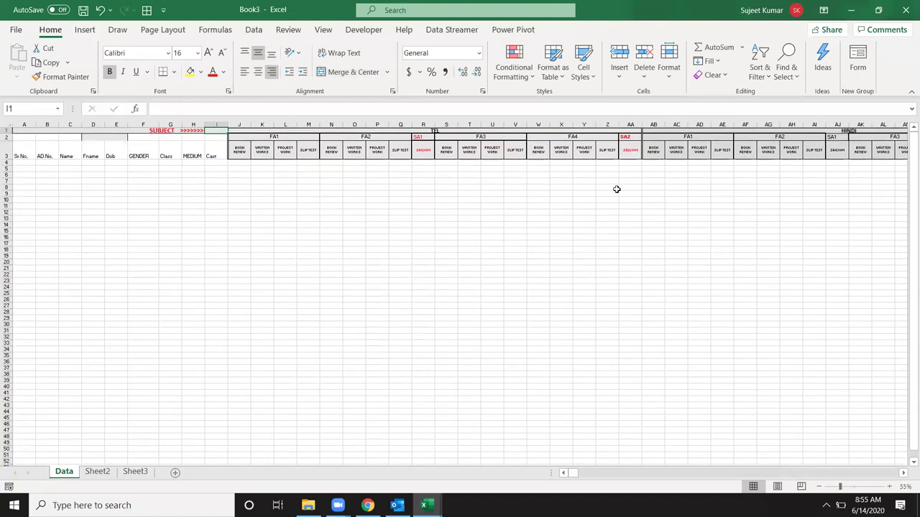
pyautogui.keyDown('ctrl'); pyautogui.scroll(1, 617, 189); pyautogui.keyUp('ctrl')
pyautogui.click(434, 135)
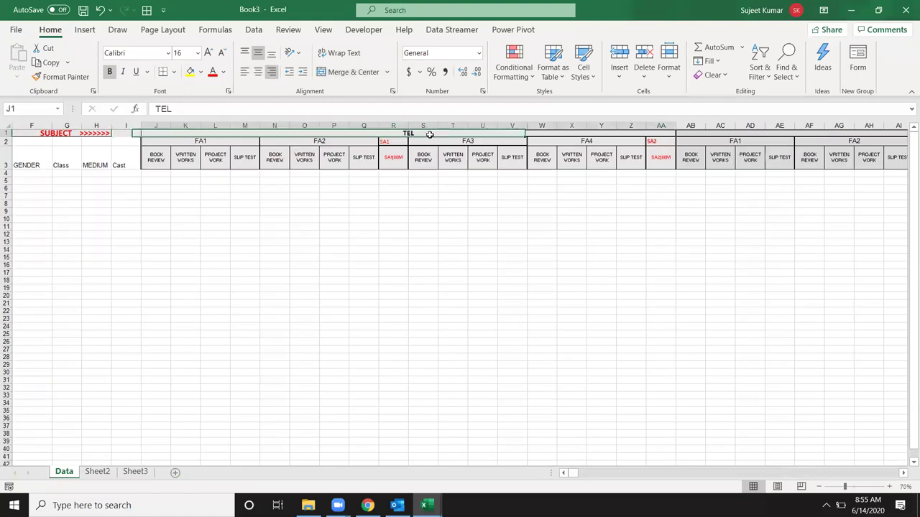
# Review the subject headings HINDI, ENGLISH, MATHS, PHY.SCI, BIO.SCI and SOCIAL, then return to A1
pyautogui.press('Right')
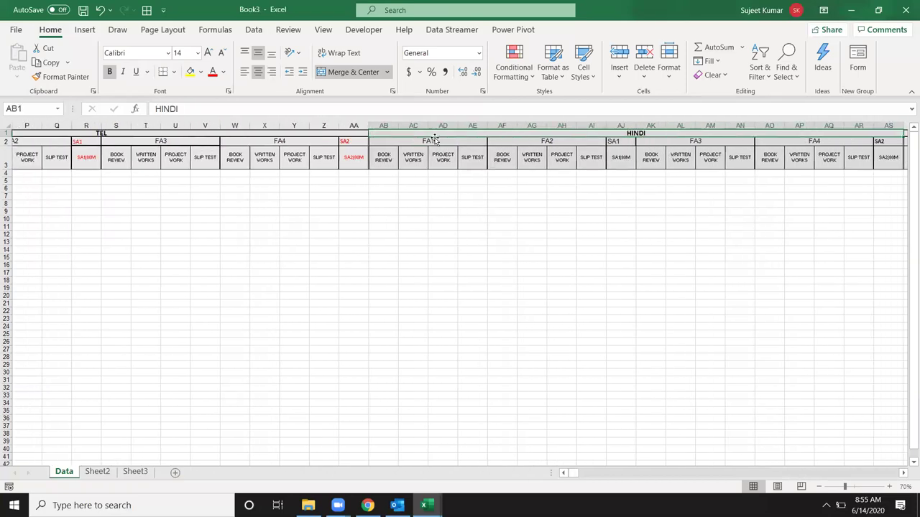
pyautogui.press('Right')
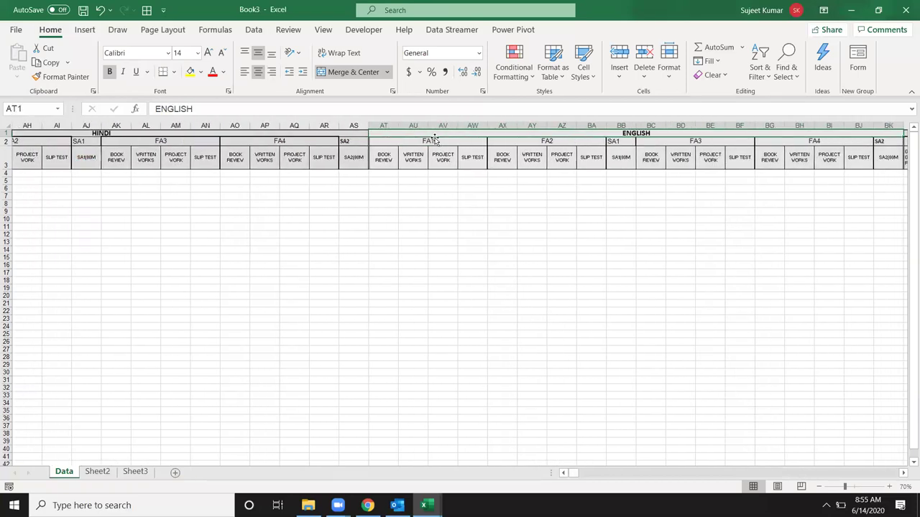
pyautogui.press('Right')
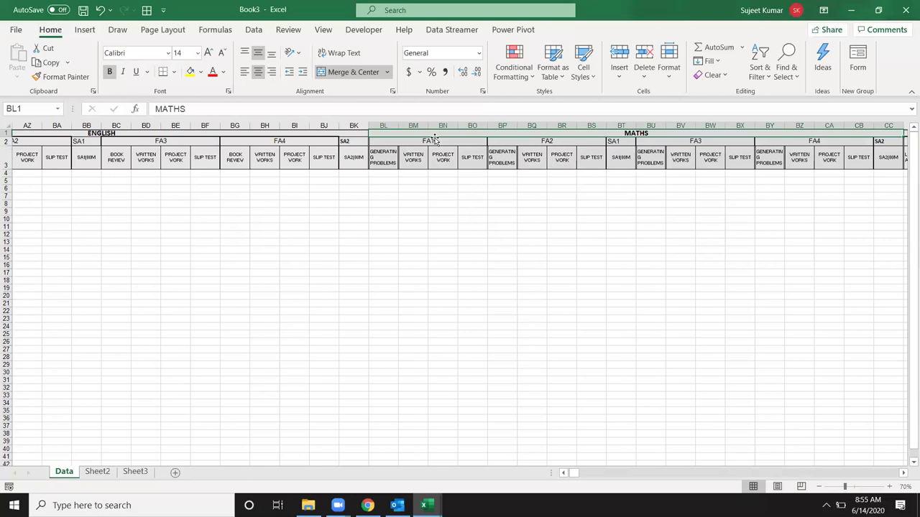
pyautogui.press('Right')
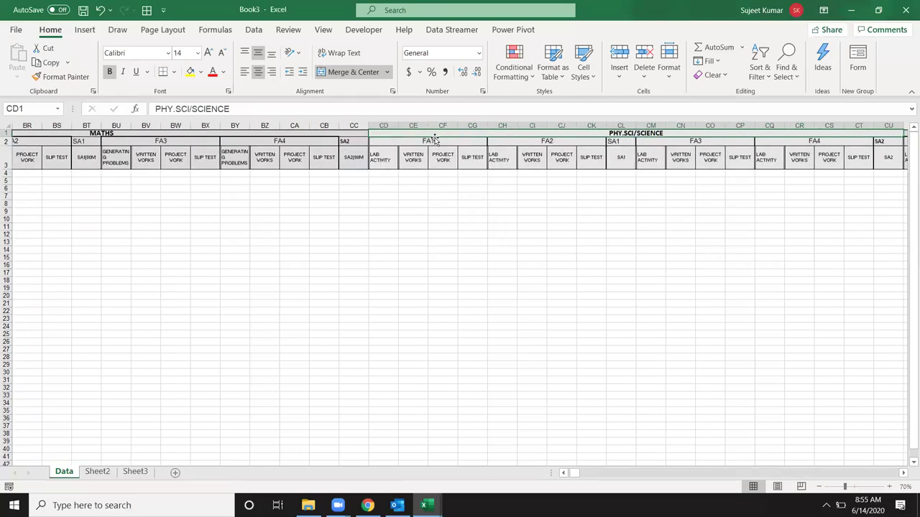
pyautogui.press('Right')
pyautogui.press('Right')
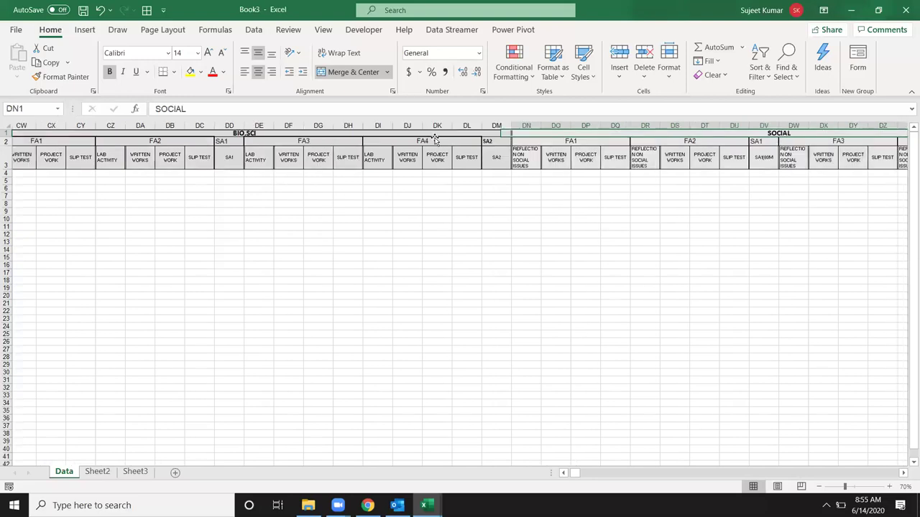
pyautogui.press('Right')
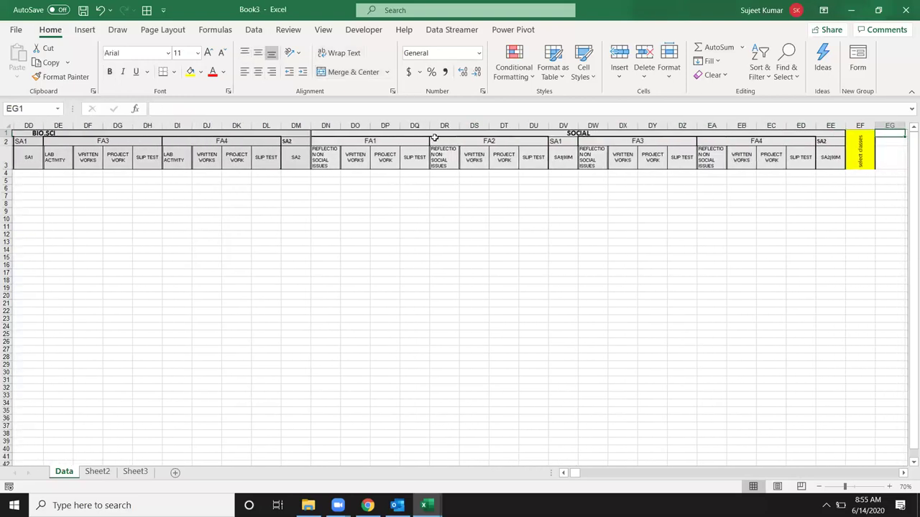
pyautogui.press('Left')
pyautogui.hotkey('ctrl', 'Home')
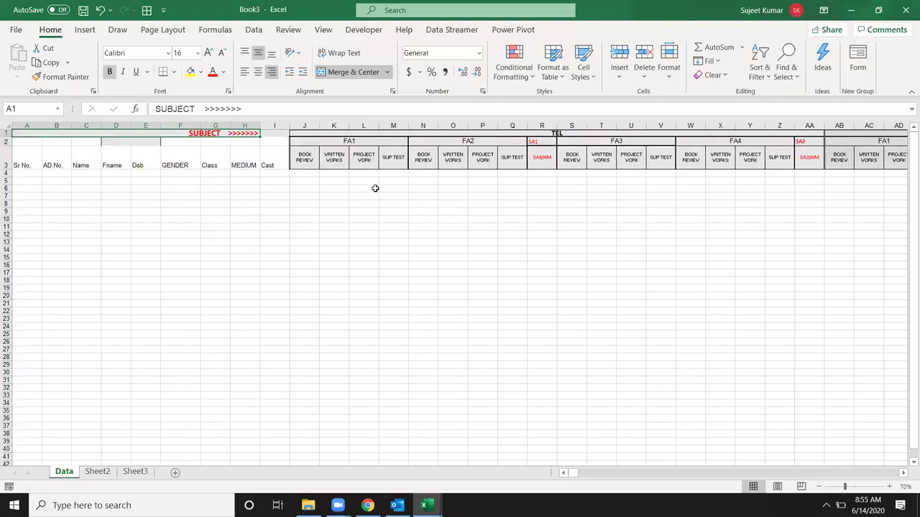
pyautogui.click(333, 181)
# Copy student rows B7:E47 from the grading register to Book3 at A4, then autofit column D
pyautogui.hotkey('alt', 'Tab')
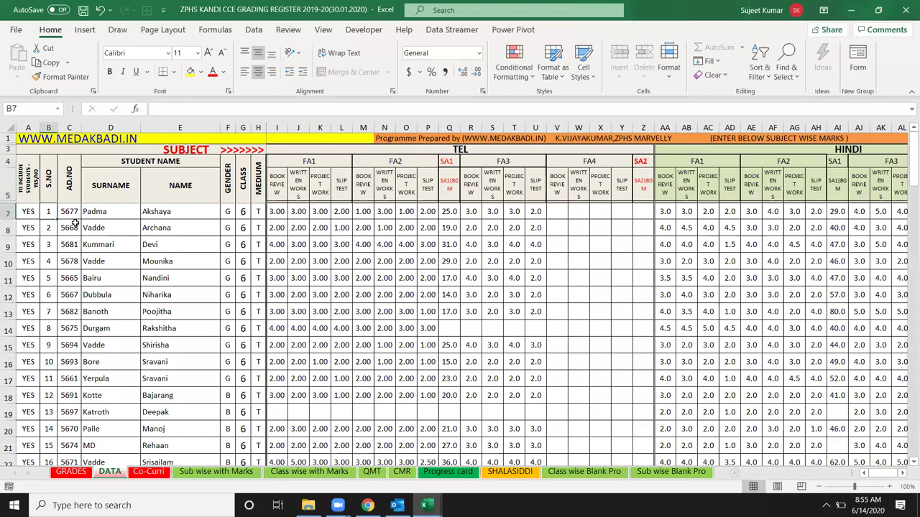
pyautogui.scroll(-3, 97, 365)
pyautogui.scroll(-2, 112, 376)
pyautogui.scroll(-1, 113, 377)
pyautogui.scroll(-1, 118, 379)
pyautogui.scroll(-2, 165, 406)
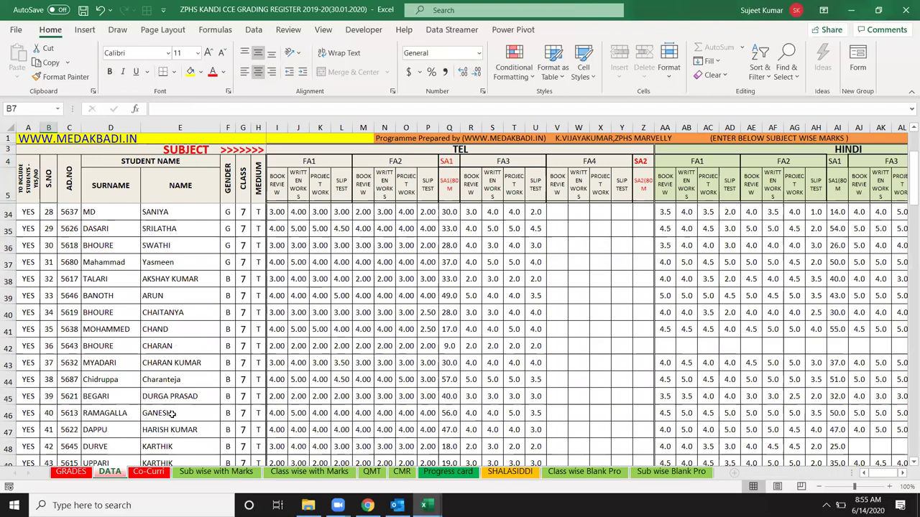
pyautogui.keyDown('shift'); pyautogui.click(174, 430); pyautogui.keyUp('shift')
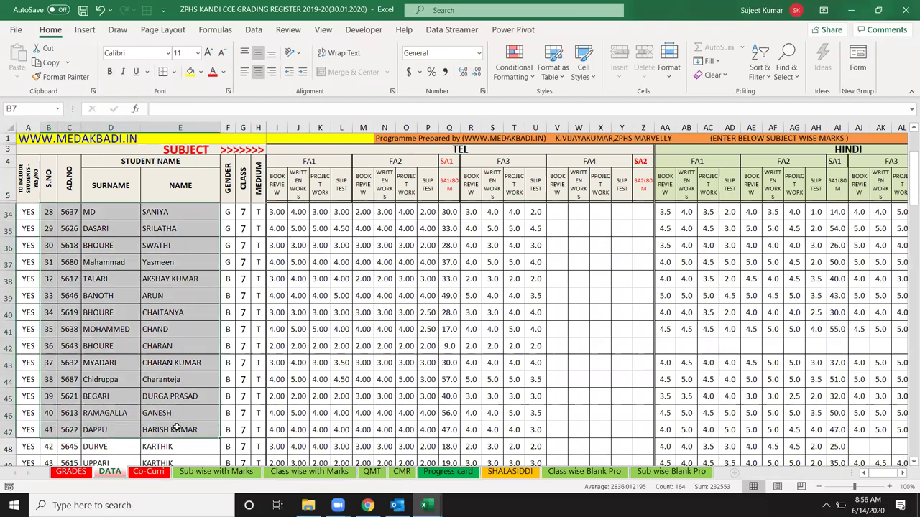
pyautogui.scroll(9, 176, 429)
pyautogui.hotkey('ctrl', 'c')
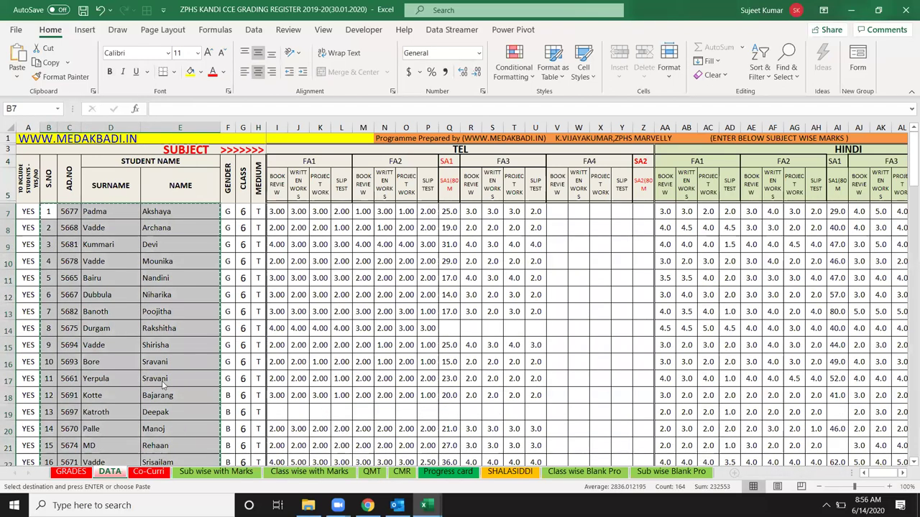
pyautogui.hotkey('alt', 'Tab')
pyautogui.click(26, 173)
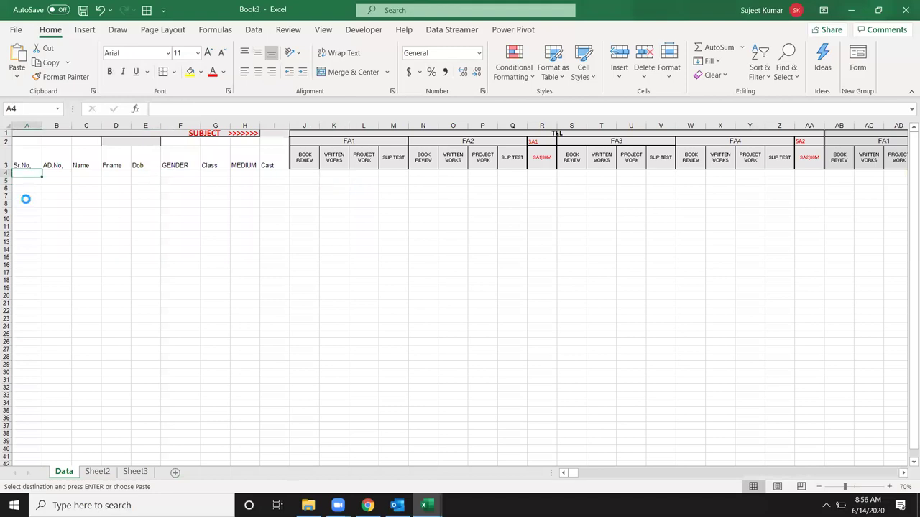
pyautogui.hotkey('ctrl', 'v')
pyautogui.click(152, 174)
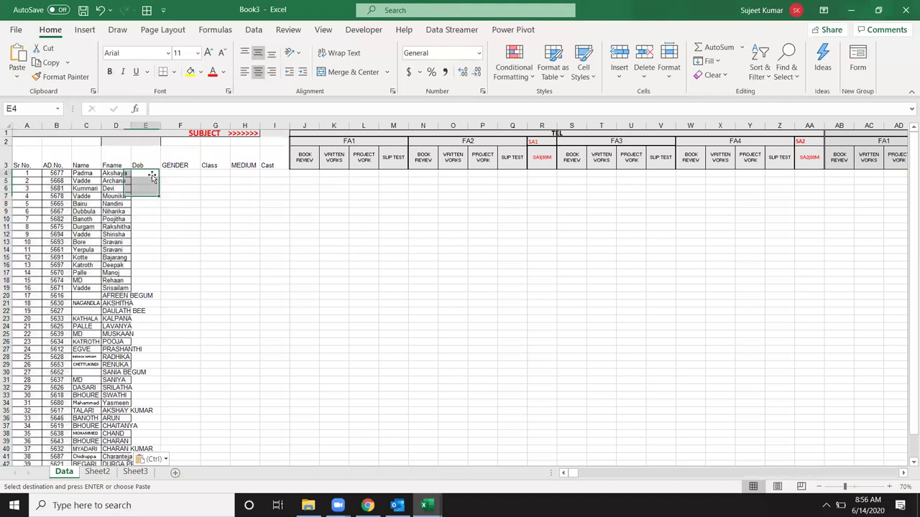
pyautogui.doubleClick(131, 127)
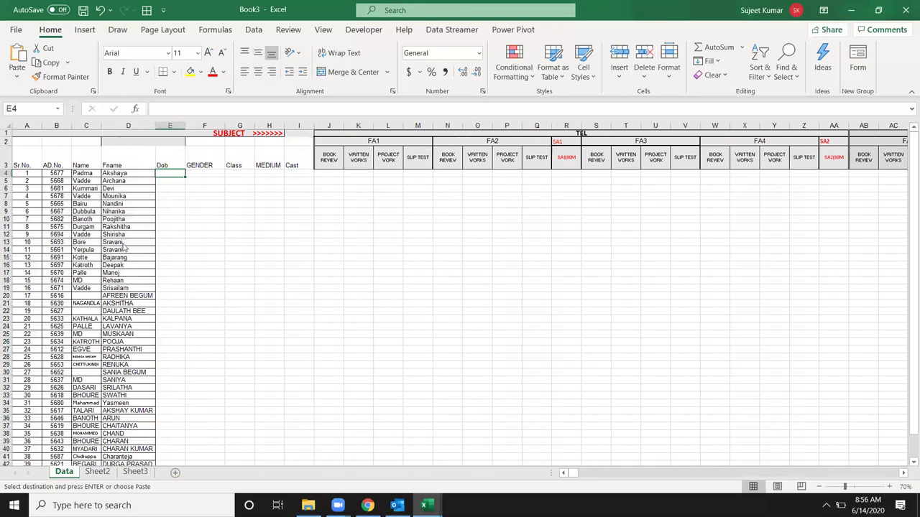
# Copy all student rows B7:E173 from the register and paste them into Book3 at A4
pyautogui.hotkey('alt', 'Tab')
pyautogui.scroll(-15, 112, 374)
pyautogui.scroll(-5, 112, 375)
pyautogui.scroll(-4, 113, 375)
pyautogui.scroll(-5, 112, 375)
pyautogui.scroll(-4, 113, 374)
pyautogui.scroll(-5, 112, 374)
pyautogui.scroll(-5, 112, 374)
pyautogui.scroll(-8, 113, 374)
pyautogui.scroll(-6, 114, 374)
pyautogui.scroll(3, 114, 374)
pyautogui.scroll(2, 115, 374)
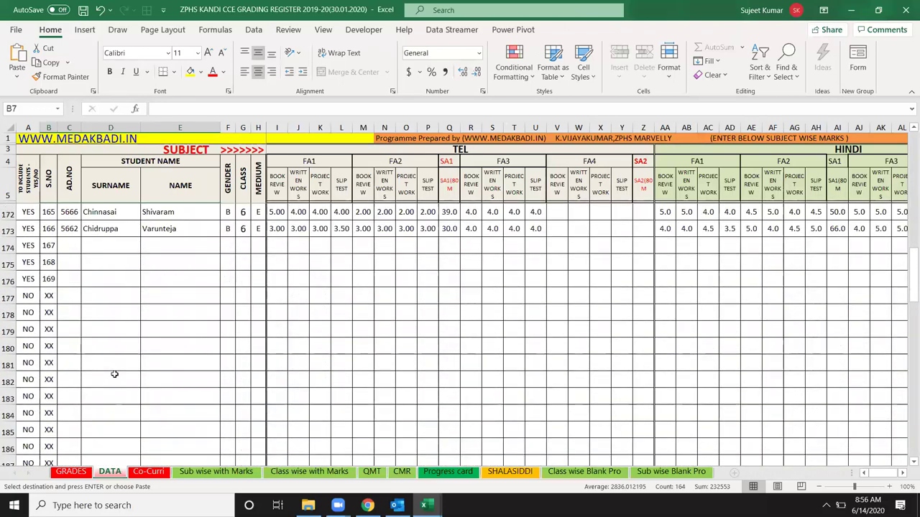
pyautogui.keyDown('shift'); pyautogui.click(184, 234); pyautogui.keyUp('shift')
pyautogui.hotkey('ctrl', 'c')
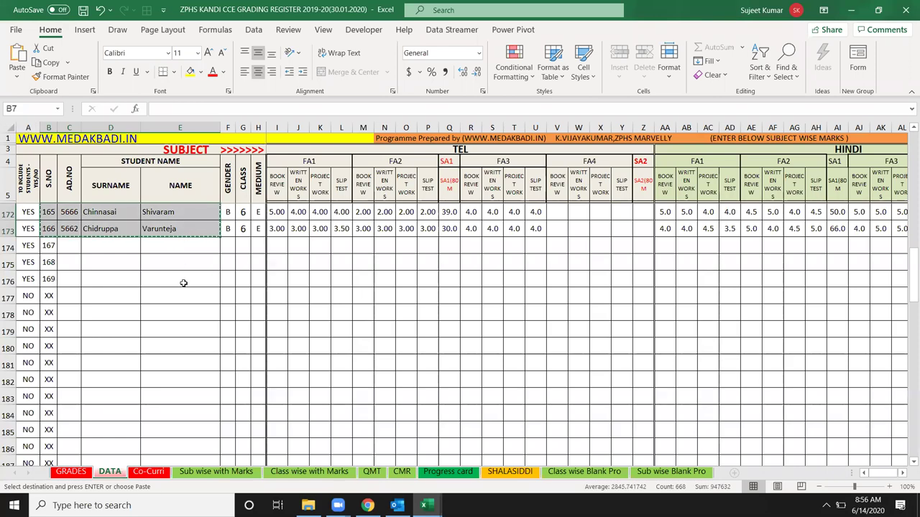
pyautogui.scroll(8, 184, 284)
pyautogui.scroll(4, 188, 309)
pyautogui.hotkey('alt', 'Tab')
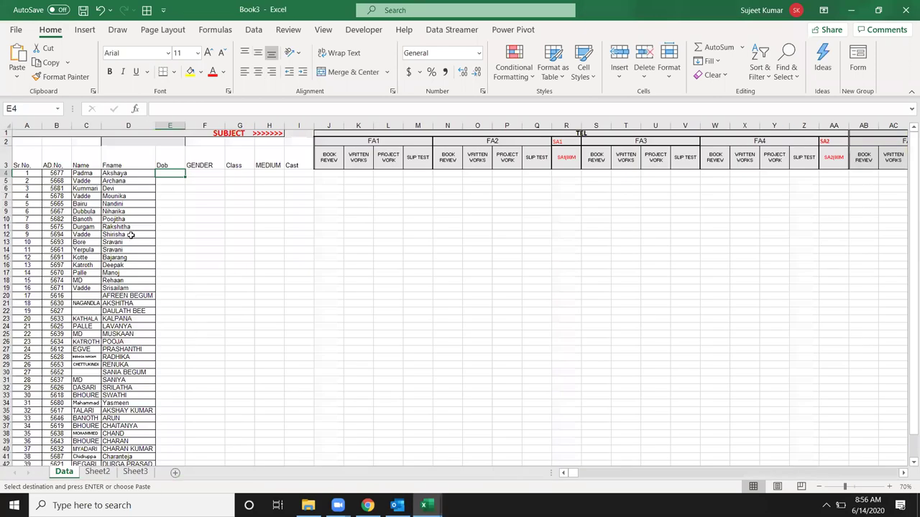
pyautogui.click(28, 174)
pyautogui.press('Return')
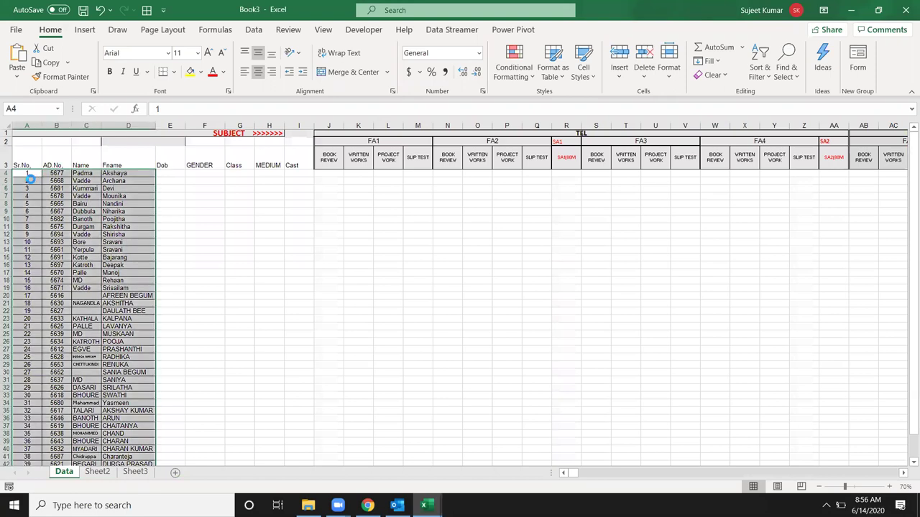
# Enter 1/1/1990 as the first Dob in E4 and fill sequential dates down the column
pyautogui.click(189, 234)
pyautogui.click(172, 177)
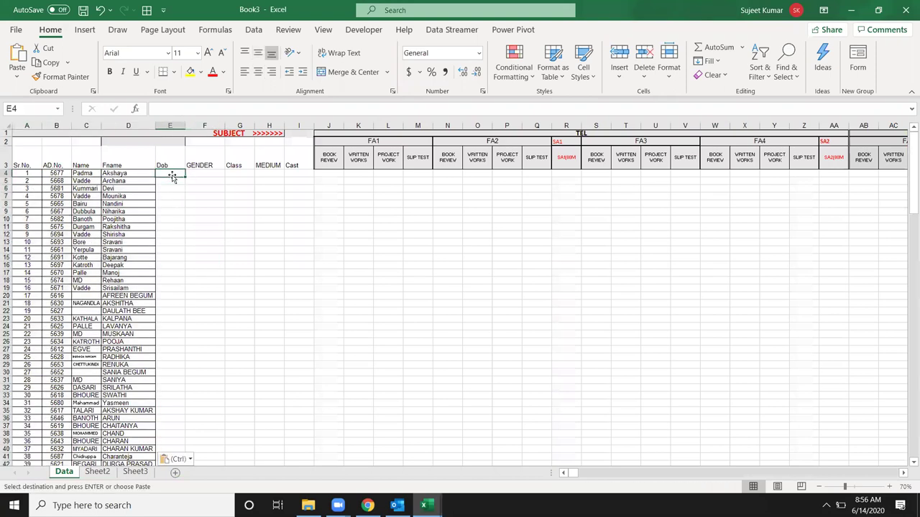
pyautogui.write('1/1')
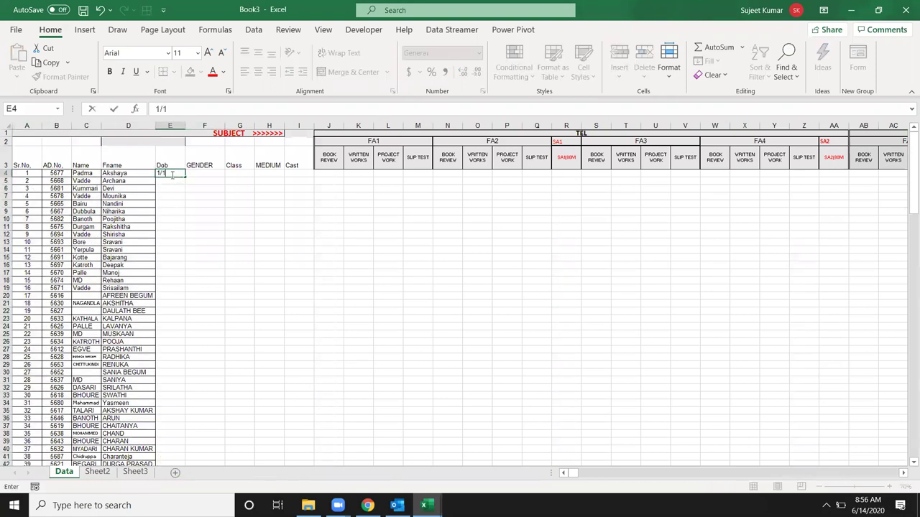
pyautogui.write('990')
pyautogui.press('Return')
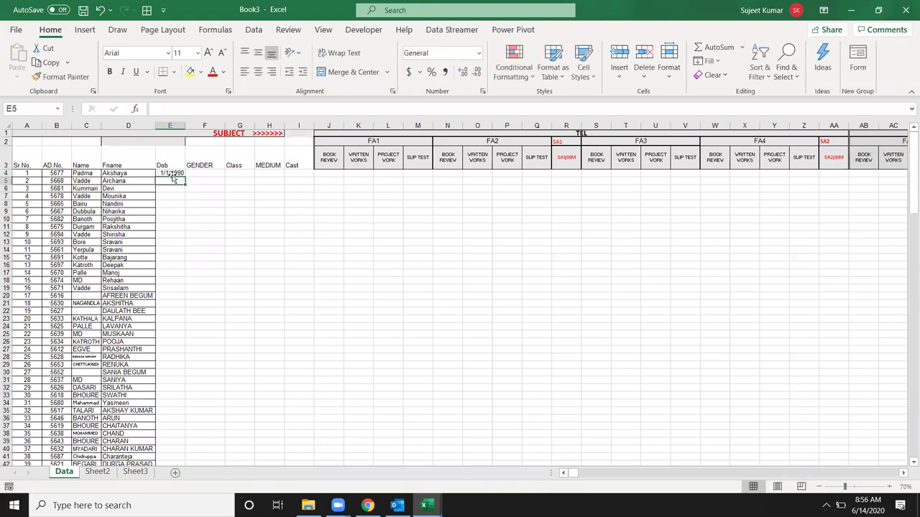
pyautogui.click(171, 174)
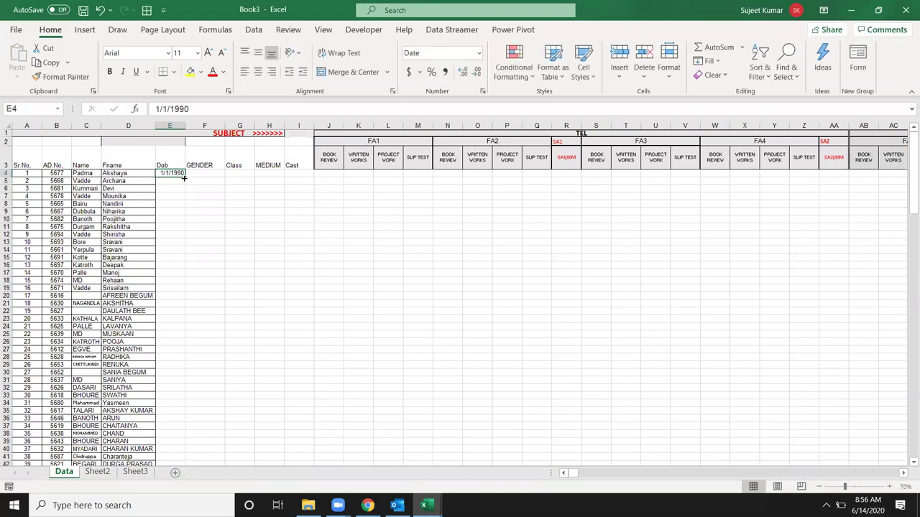
pyautogui.doubleClick(184, 178)
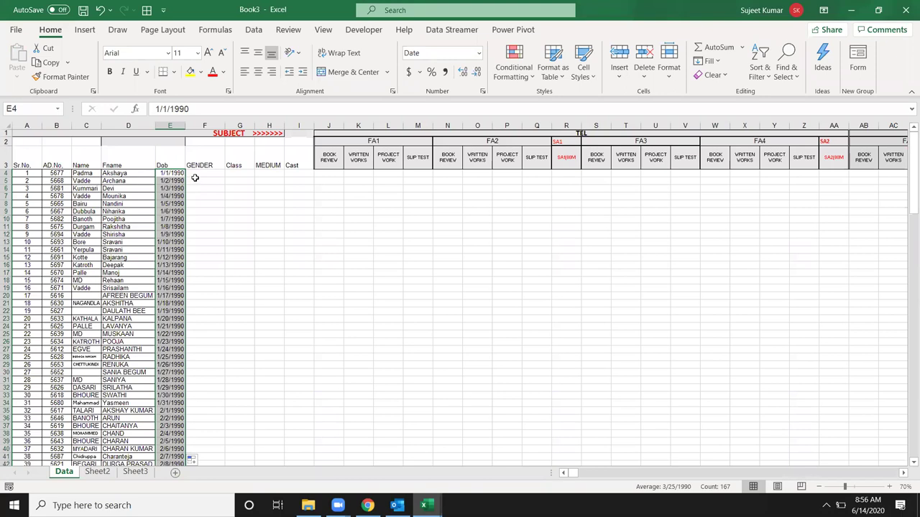
# Fill the GENDER column with an alternating M, F pattern starting at F4
pyautogui.click(205, 173)
pyautogui.write('M')
pyautogui.press('Return')
pyautogui.write('F')
pyautogui.press('Return')
pyautogui.moveTo(206, 173); pyautogui.dragTo(207, 181)
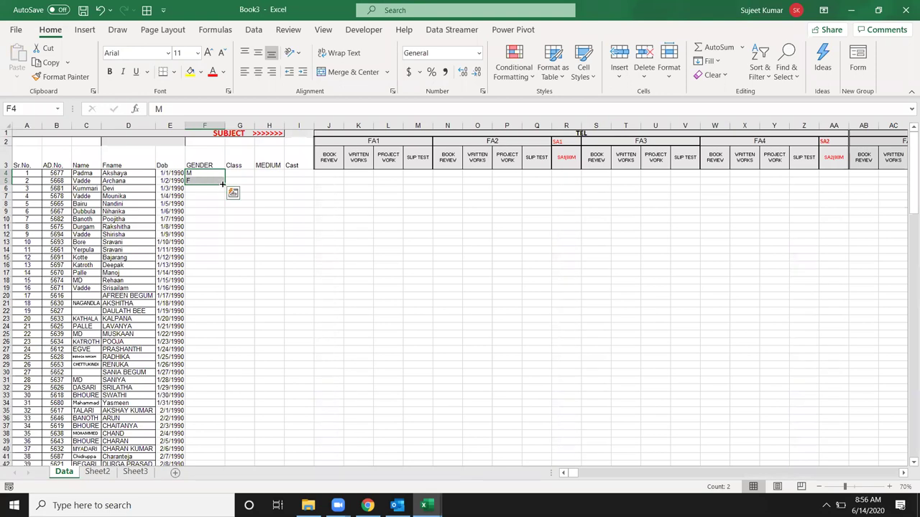
pyautogui.doubleClick(222, 184)
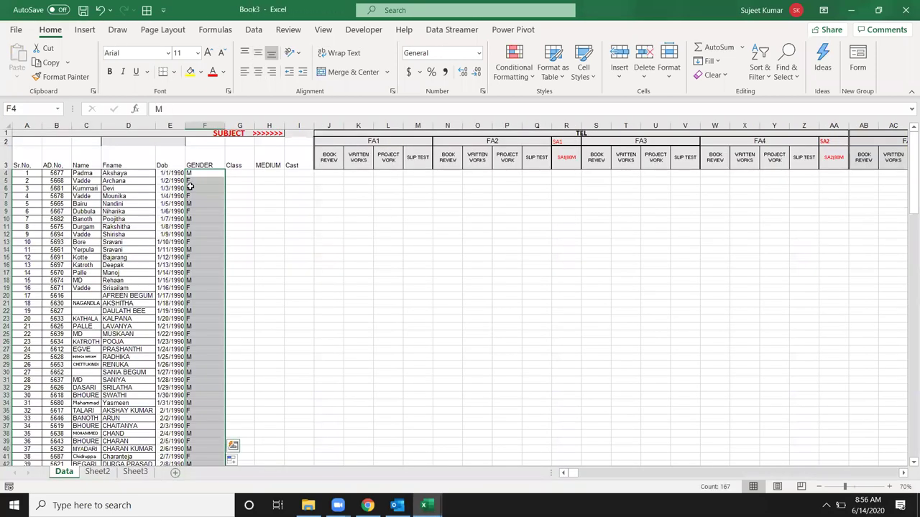
# Replace the genders with an alternating B, G pattern filled down column F
pyautogui.click(205, 174)
pyautogui.write('F')
pyautogui.press('Return')
pyautogui.write('G')
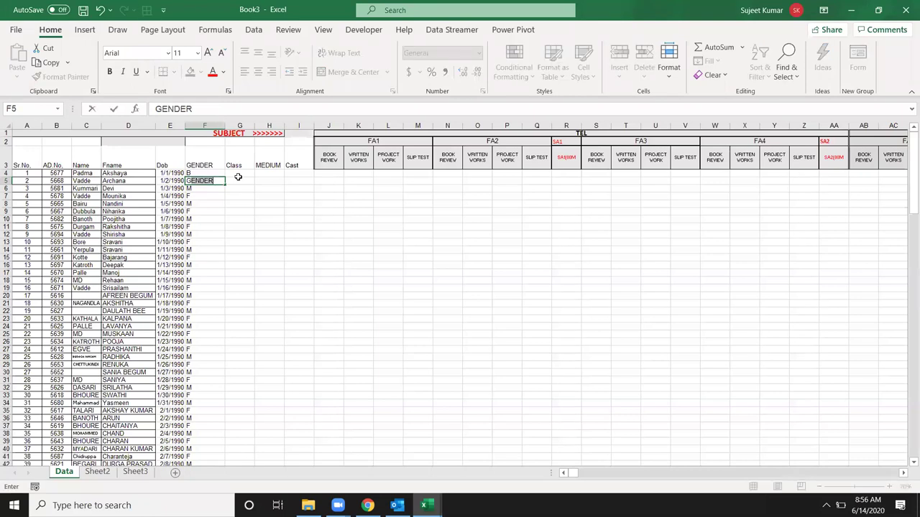
pyautogui.press('BackSpace')
pyautogui.press('BackSpace')
pyautogui.press('BackSpace')
pyautogui.press('Up')
pyautogui.hotkey('shift', 'Down')
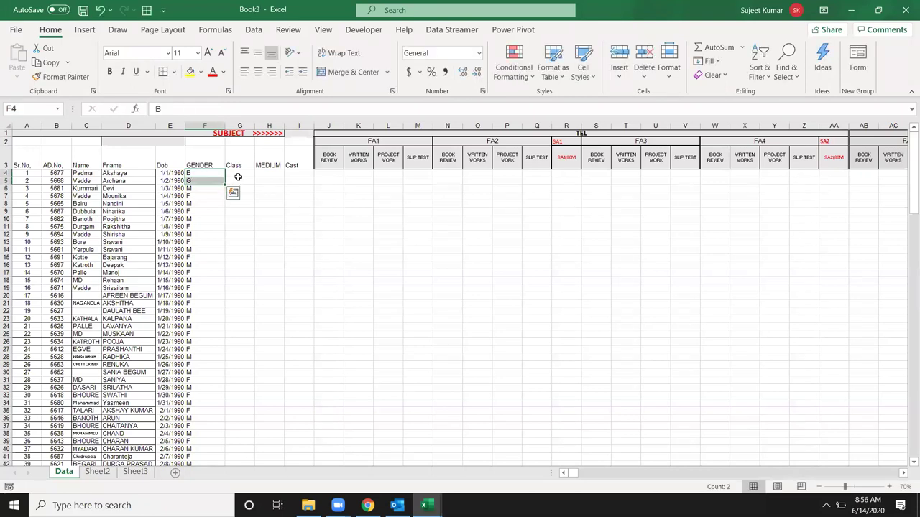
pyautogui.doubleClick(224, 187)
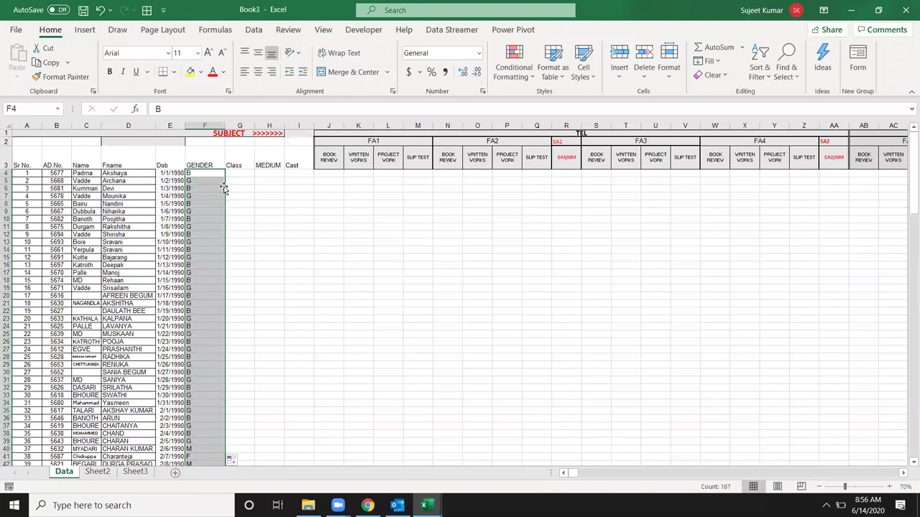
pyautogui.click(239, 180)
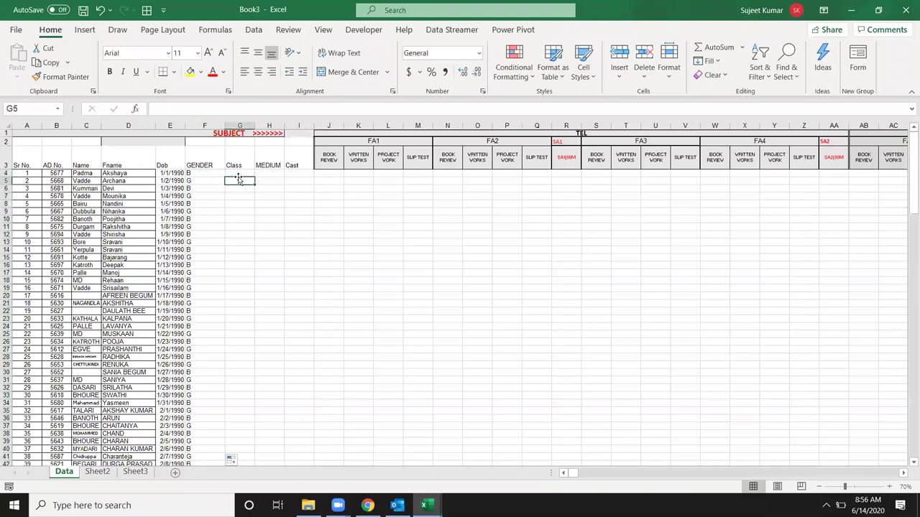
# Copy the CLASS and MEDIUM values G7:H173 from the grading register
pyautogui.click(239, 174)
pyautogui.hotkey('alt', 'Tab')
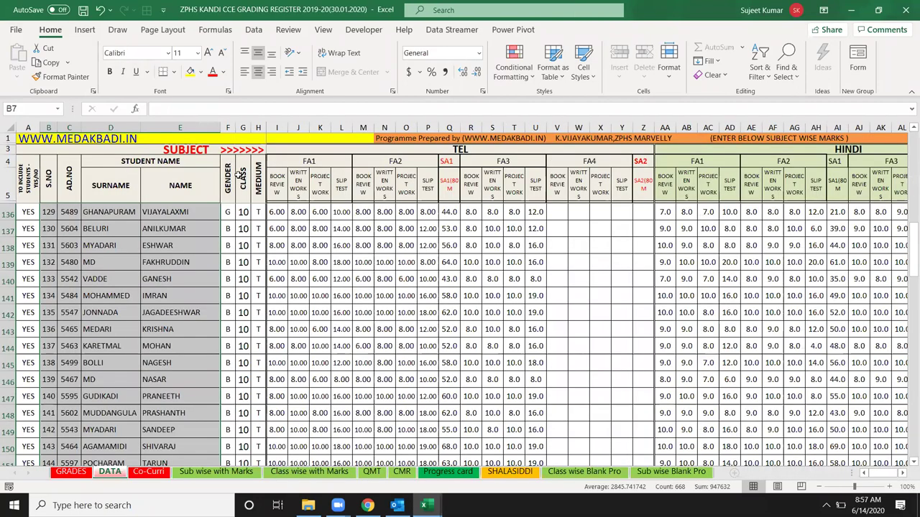
pyautogui.click(246, 201)
pyautogui.click(244, 212)
pyautogui.press('Up')
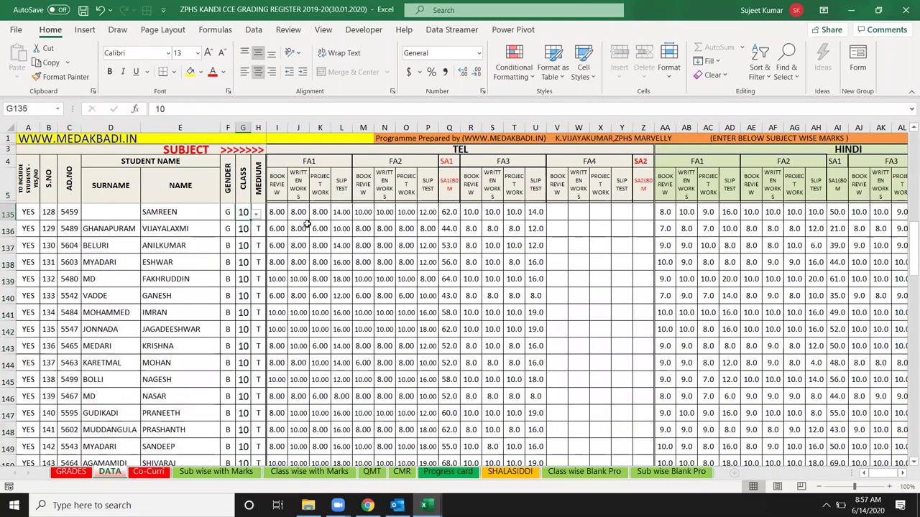
pyautogui.press('Up')
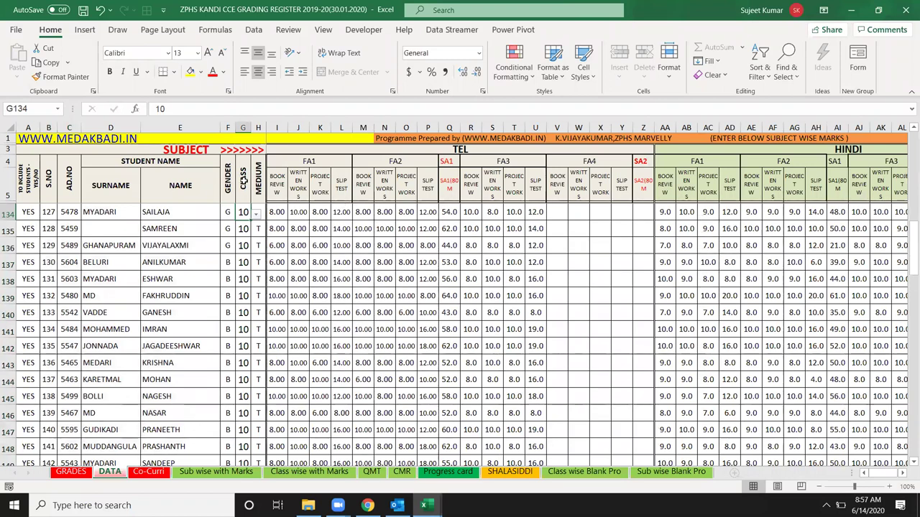
pyautogui.click(243, 179)
pyautogui.press('Down')
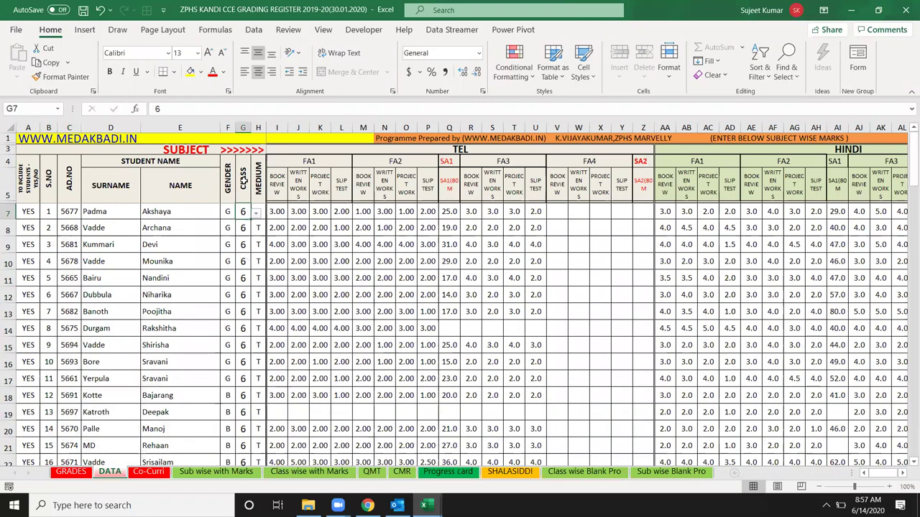
pyautogui.hotkey('shift', 'Right')
pyautogui.hotkey('ctrl', 'shift', 'Down')
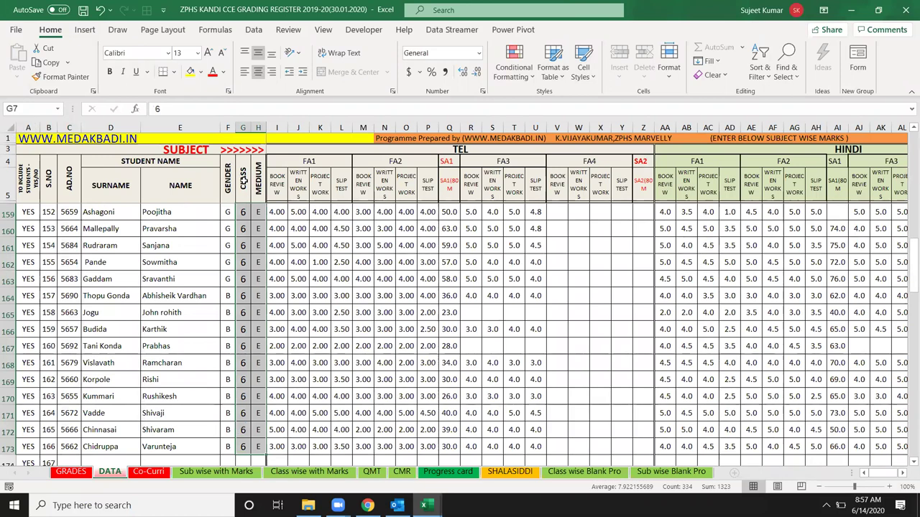
pyautogui.hotkey('ctrl', 'c')
# Paste the Class and MEDIUM data into Book3 at G4 as values only
pyautogui.hotkey('alt', 'Tab')
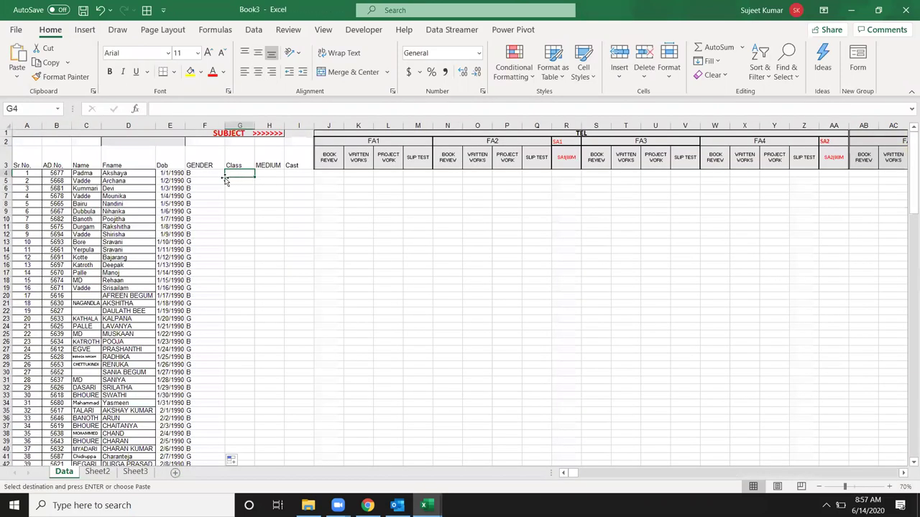
pyautogui.hotkey('ctrl', 'v')
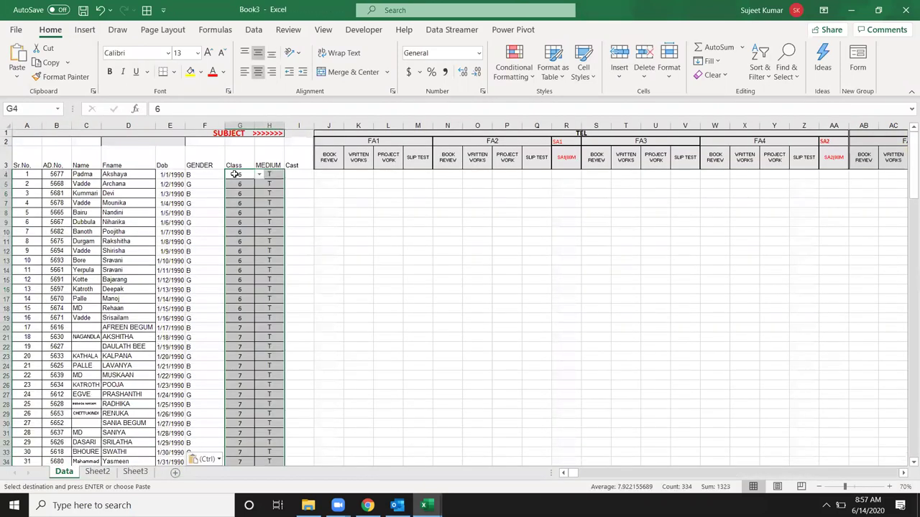
pyautogui.hotkey('ctrl', 'z')
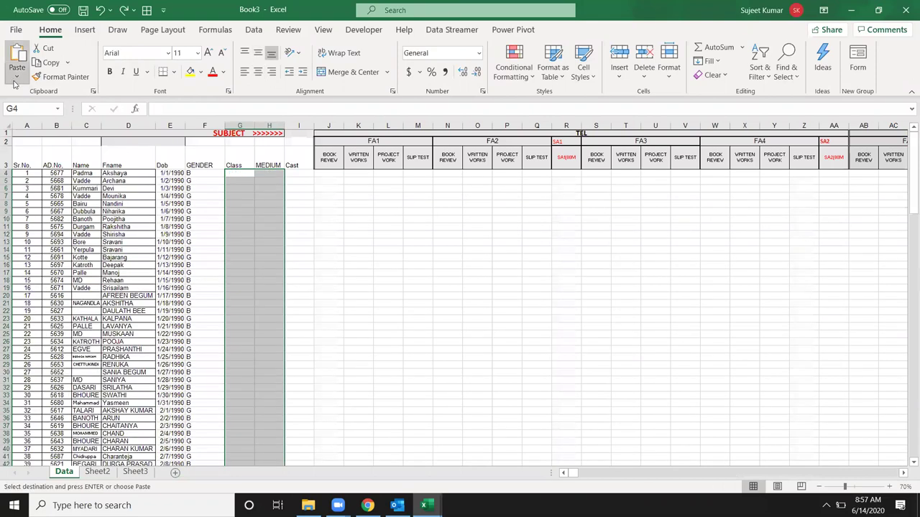
pyautogui.click(17, 71)
pyautogui.click(16, 168)
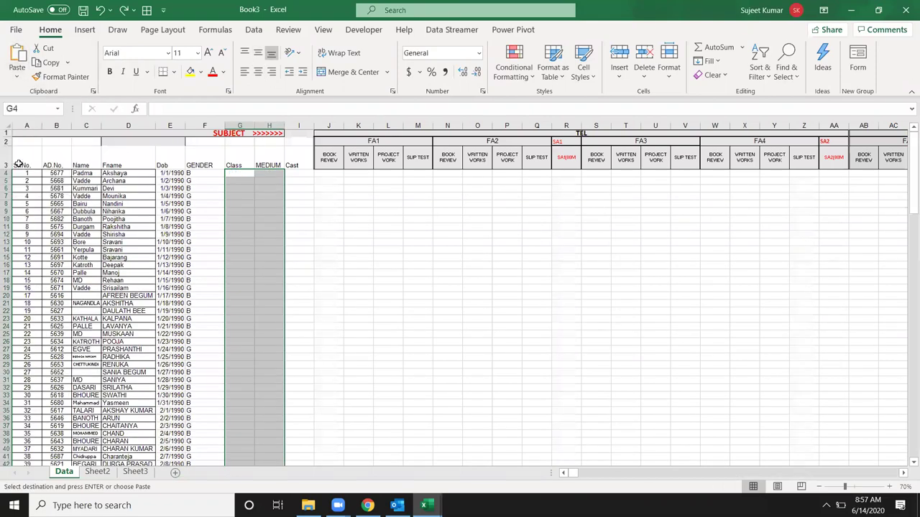
# Fill the Cast column from I4 with a repeating Gen, OBC, ST pattern
pyautogui.click(297, 174)
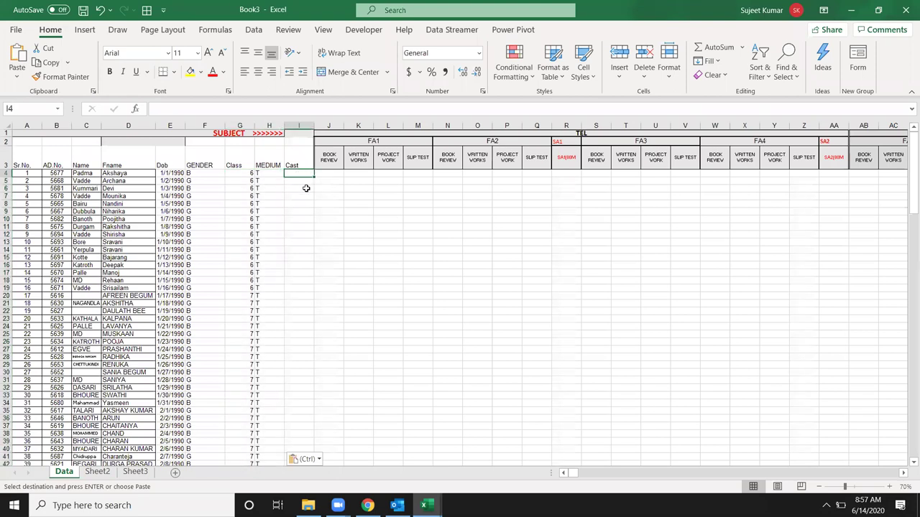
pyautogui.write('Gen')
pyautogui.press('Return')
pyautogui.write('OBC')
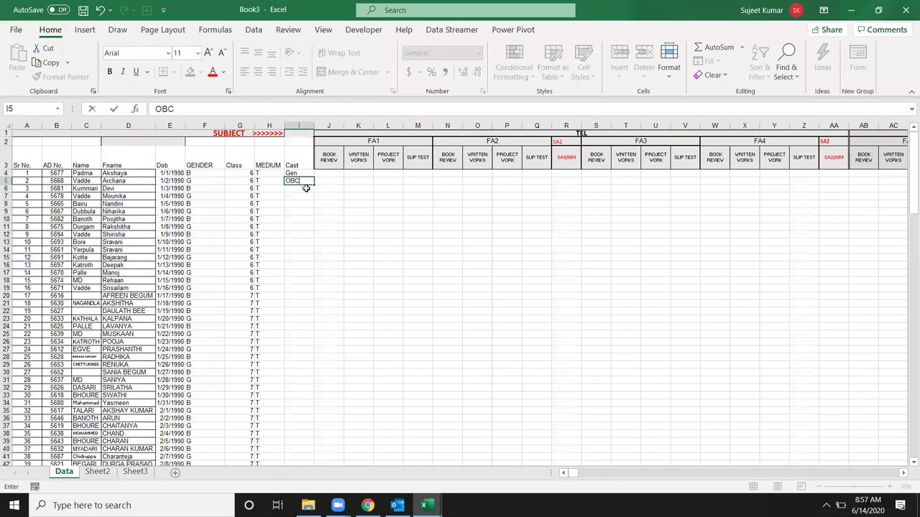
pyautogui.press('Return')
pyautogui.write('ST')
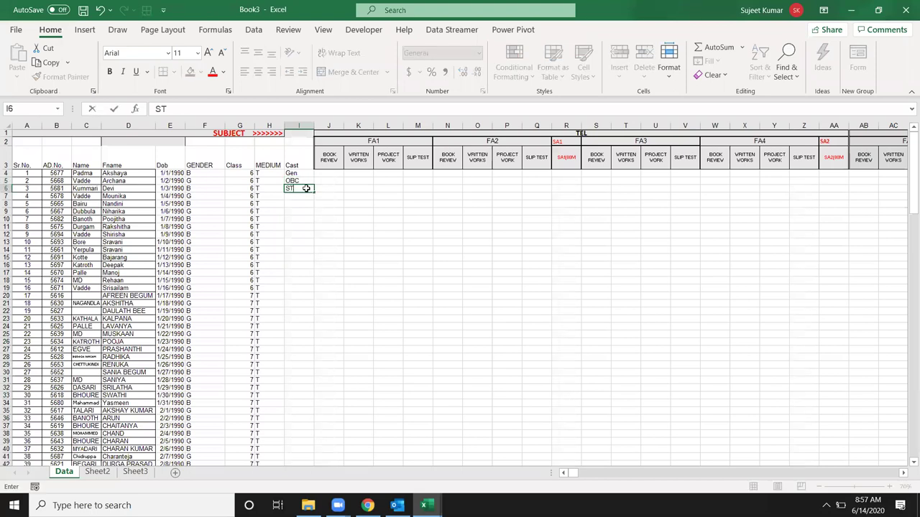
pyautogui.press('Return')
pyautogui.moveTo(295, 173); pyautogui.dragTo(298, 189)
pyautogui.doubleClick(313, 192)
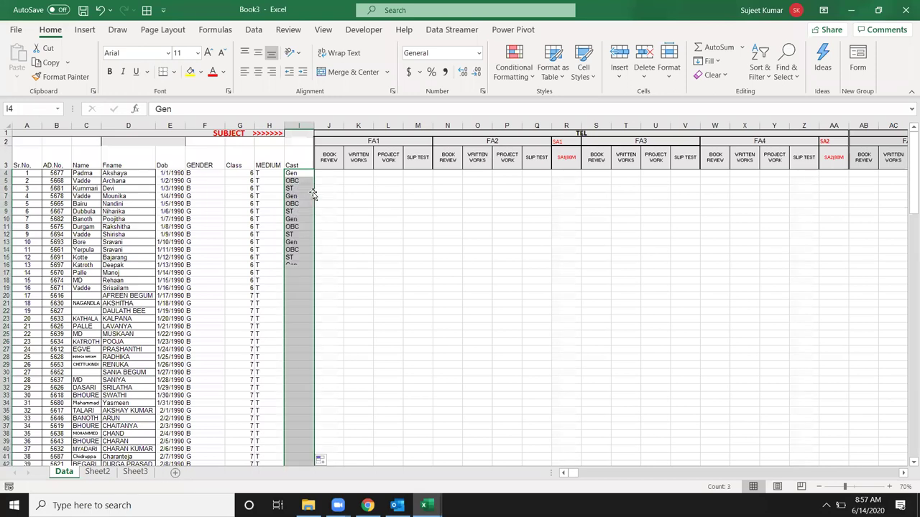
pyautogui.click(219, 211)
pyautogui.scroll(-10, 219, 211)
pyautogui.scroll(10, 219, 211)
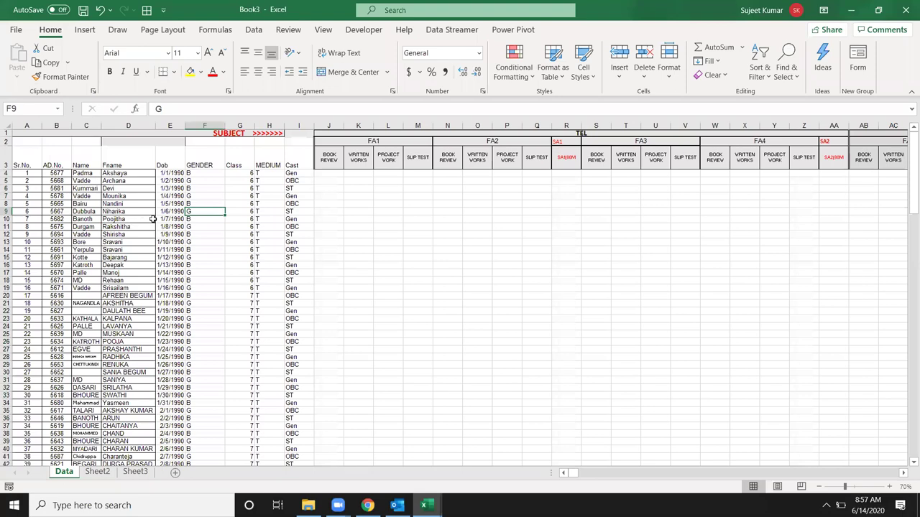
pyautogui.click(216, 173)
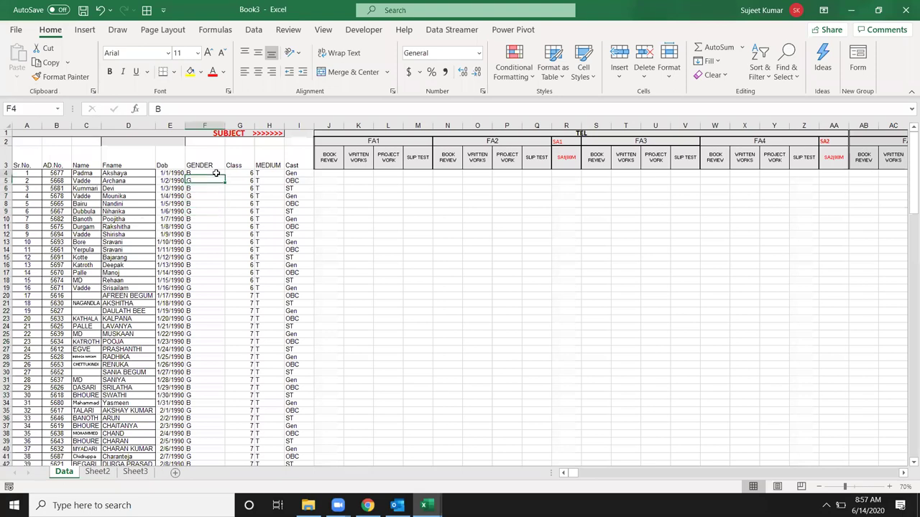
# Select every GENDER value from F4 down and open Data Validation
pyautogui.press('Up')
pyautogui.press('Down')
pyautogui.hotkey('ctrl', 'shift', 'Down')
pyautogui.hotkey('ctrl', 'shift', 'Down')
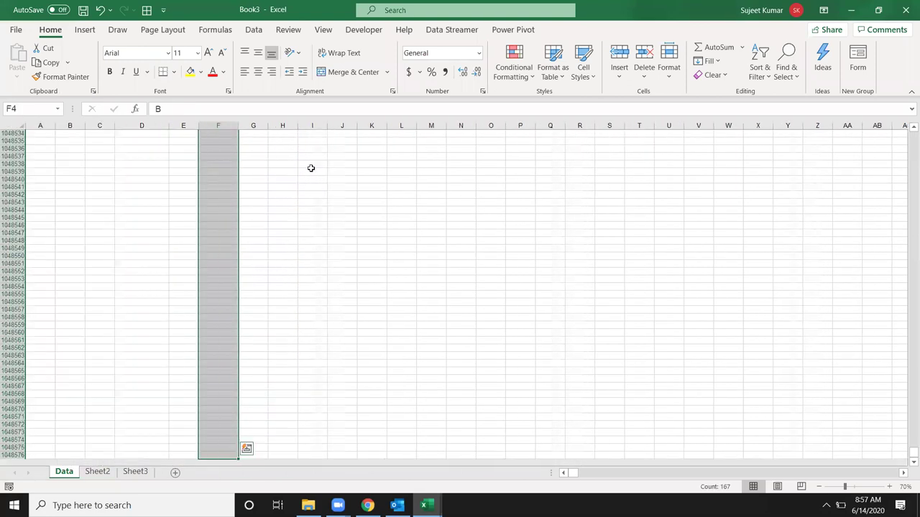
pyautogui.hotkey('alt', 'a')
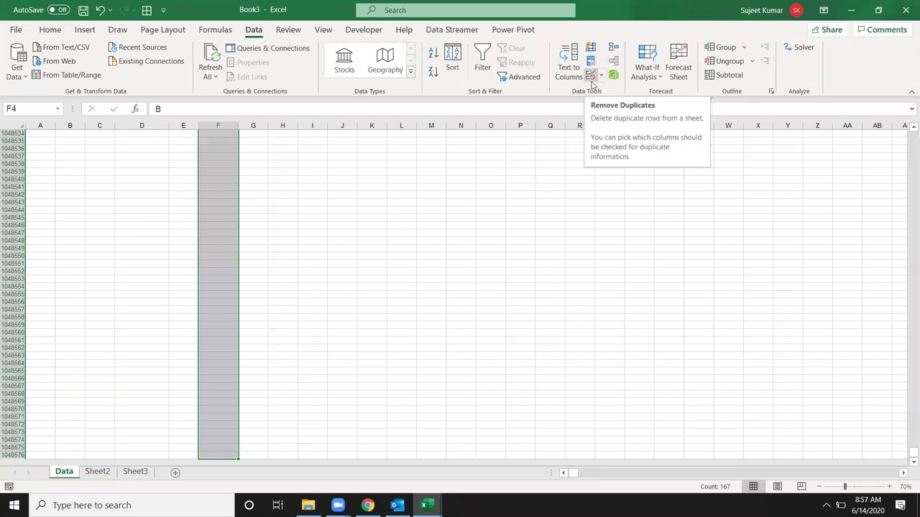
pyautogui.click(590, 74)
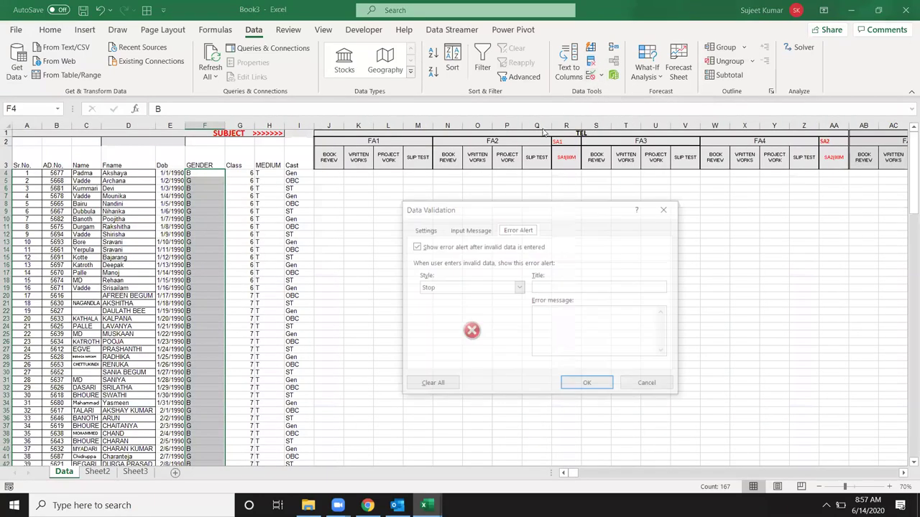
# Allow a List of B,G, then begin entering the Input Message title
pyautogui.click(424, 229)
pyautogui.click(500, 270)
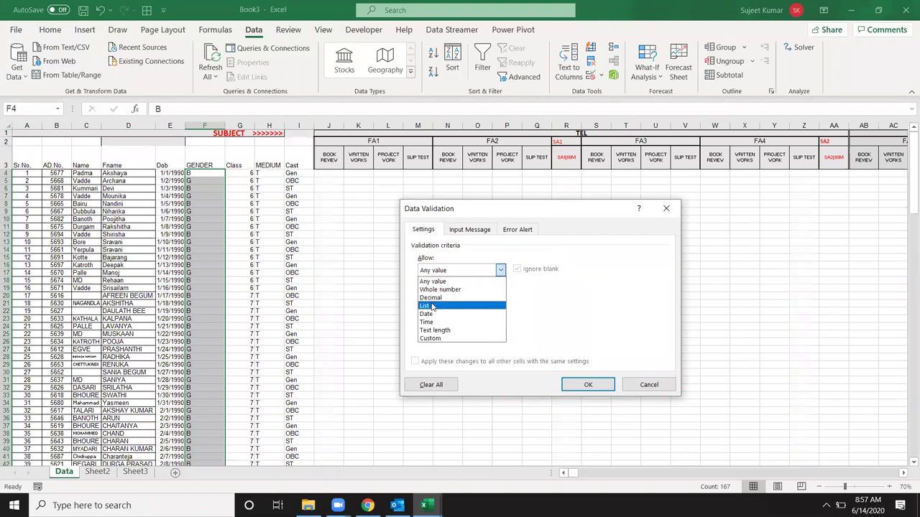
pyautogui.click(432, 308)
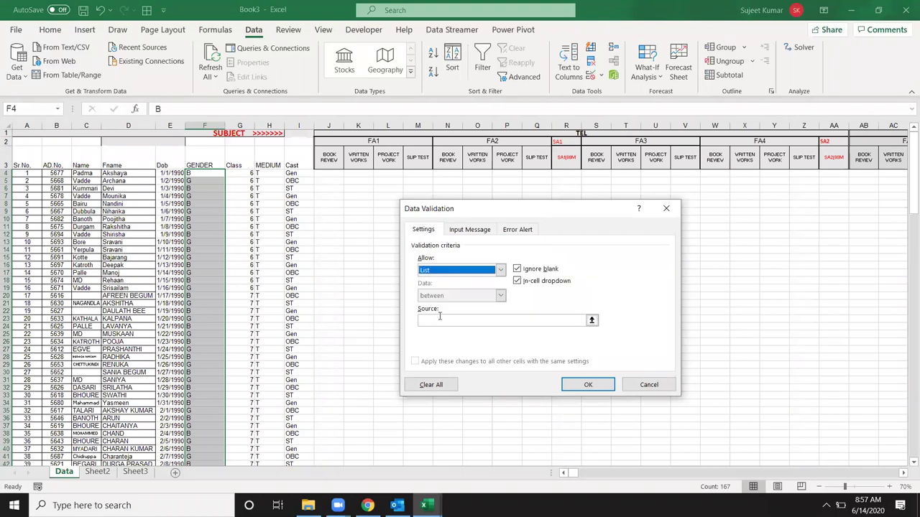
pyautogui.click(441, 319)
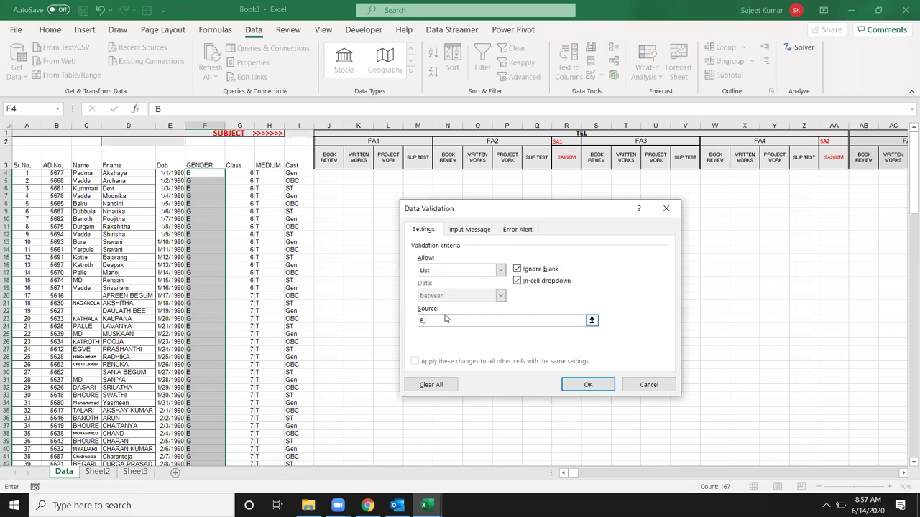
pyautogui.write('B,G')
pyautogui.click(458, 230)
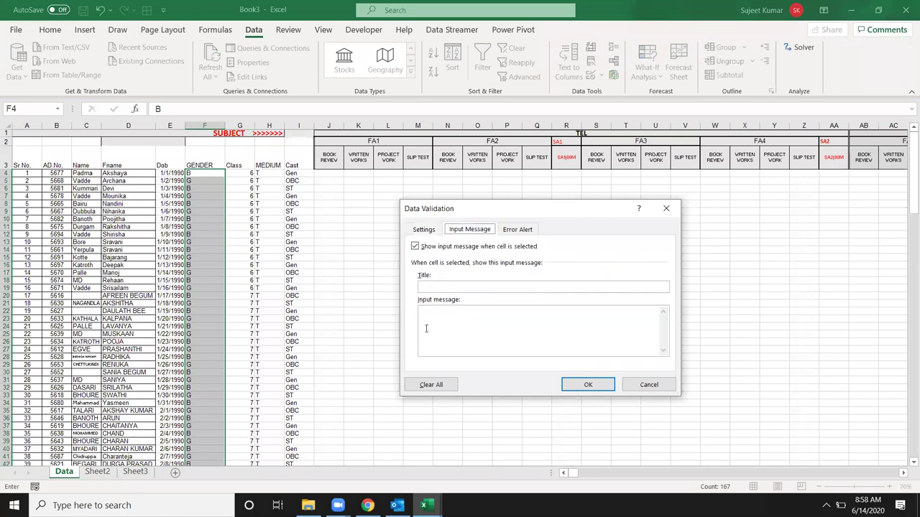
pyautogui.click(425, 287)
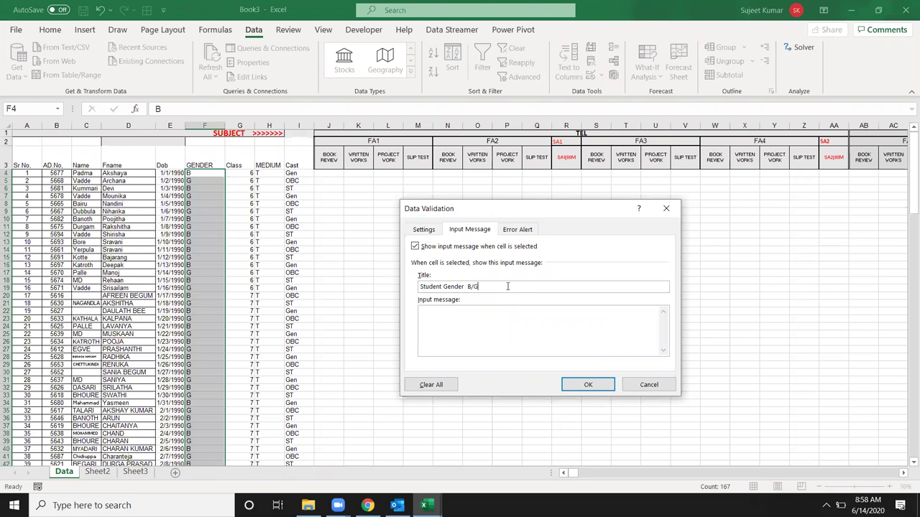
# Confirm the Gender dropdown validation and check the new dropdown in cell F4
pyautogui.click(587, 384)
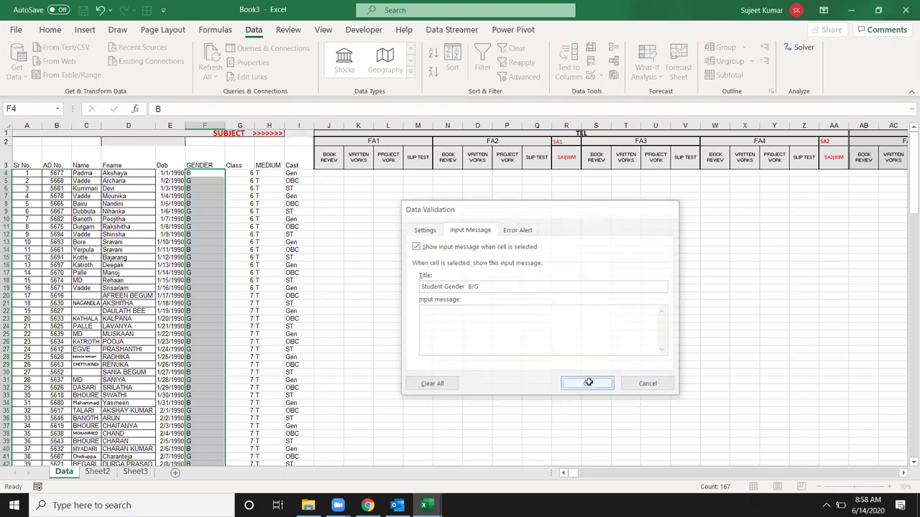
pyautogui.click(237, 218)
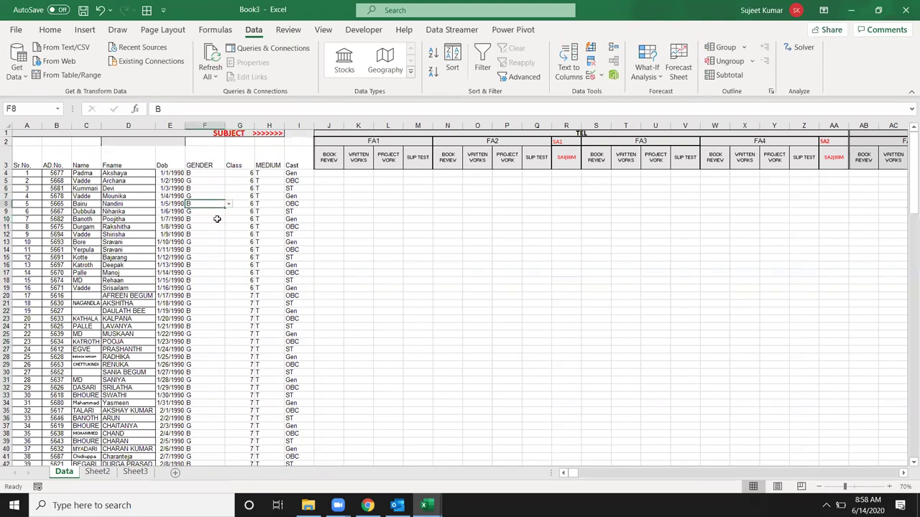
pyautogui.click(366, 226)
pyautogui.click(216, 174)
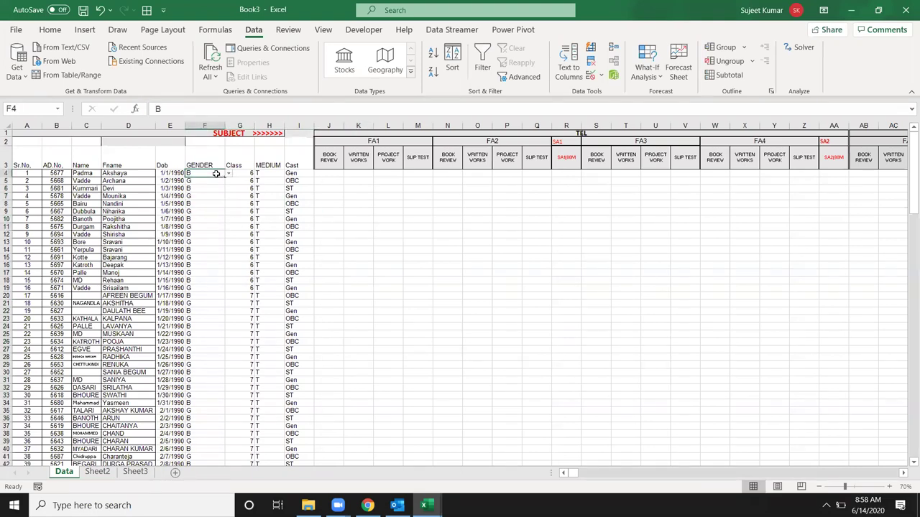
# Give F4:F170 the input message 'Student Gender B/G' with text 'Enter', then test it on F9
pyautogui.hotkey('ctrl', 'shift', 'Down')
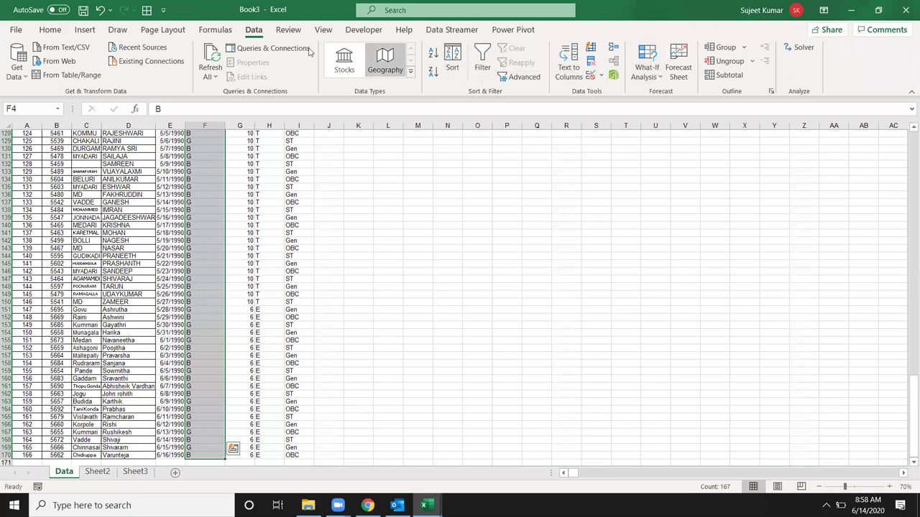
pyautogui.click(589, 75)
pyautogui.click(471, 311)
pyautogui.write('Enter')
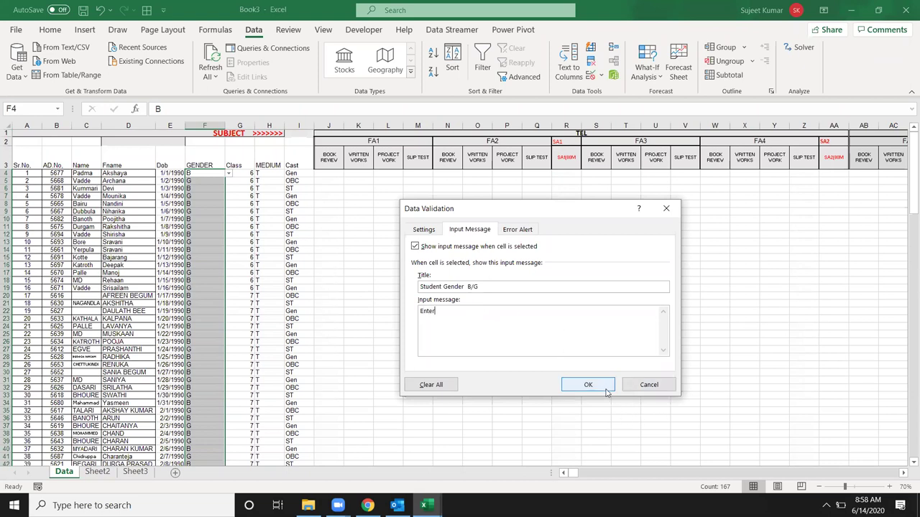
pyautogui.click(588, 385)
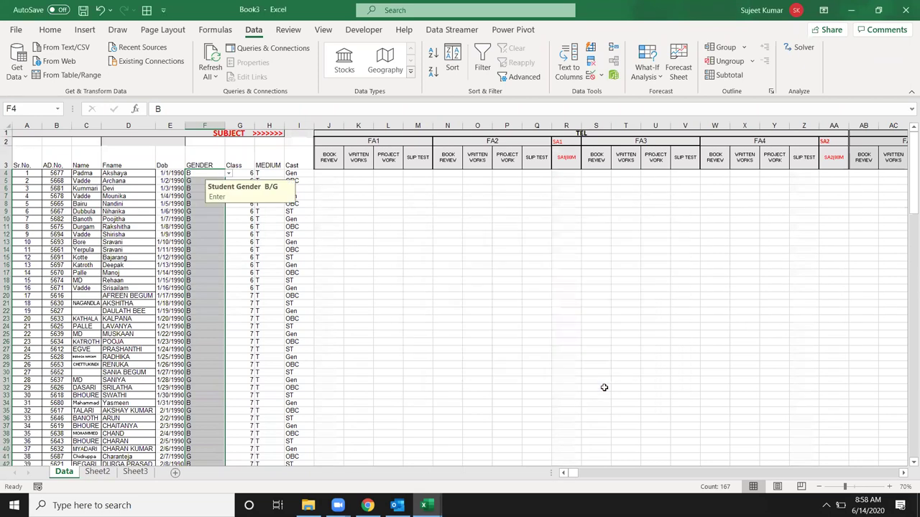
pyautogui.click(292, 234)
pyautogui.click(206, 213)
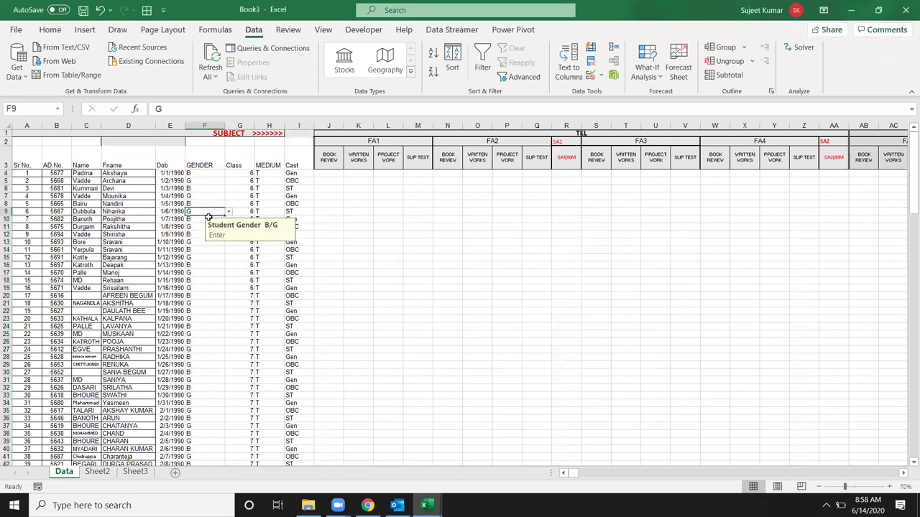
# Restrict G4 down to the last Class row to a List validation with source 6,7,8,9,10
pyautogui.click(237, 174)
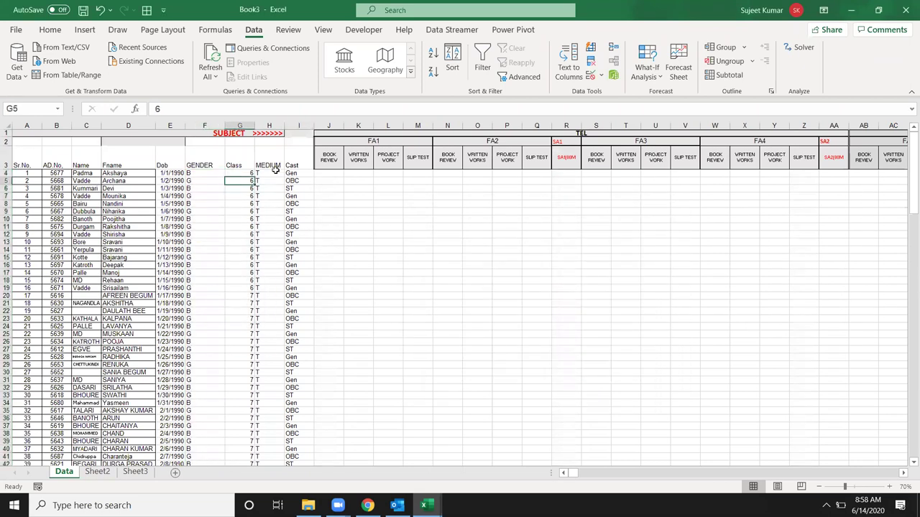
pyautogui.press('Up')
pyautogui.press('Down')
pyautogui.hotkey('ctrl', 'shift', 'Down')
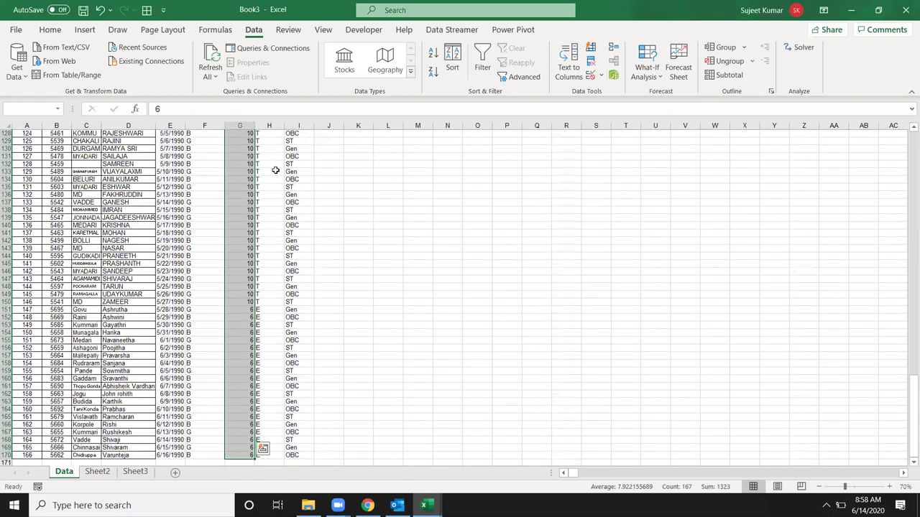
pyautogui.hotkey('ctrl', 'shift', 'Down')
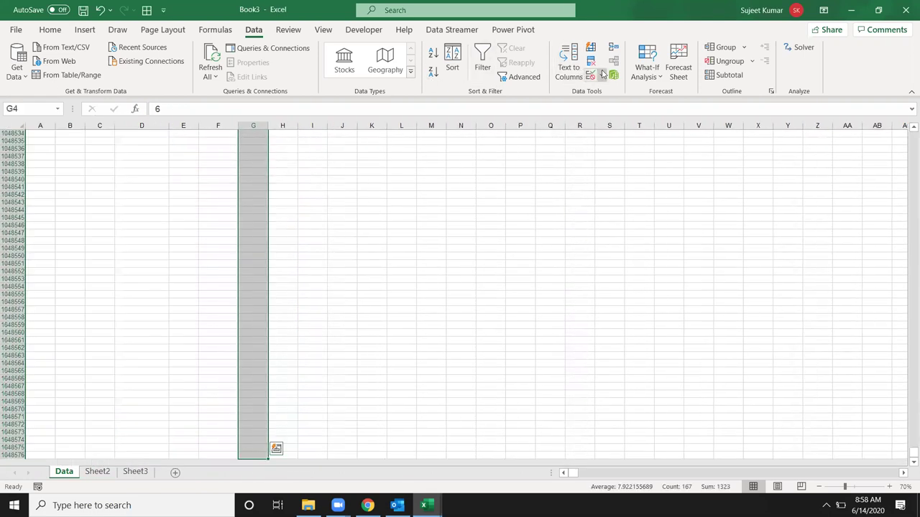
pyautogui.click(590, 76)
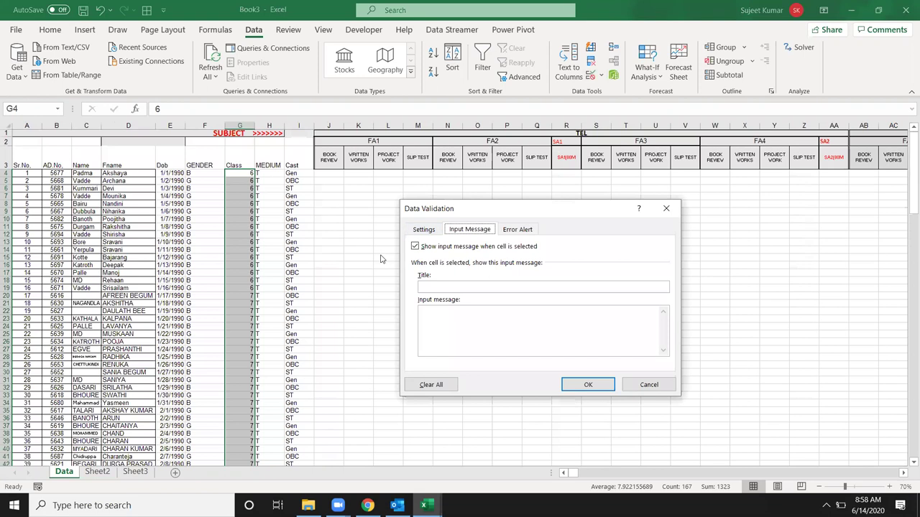
pyautogui.click(434, 232)
pyautogui.click(448, 273)
pyautogui.click(438, 307)
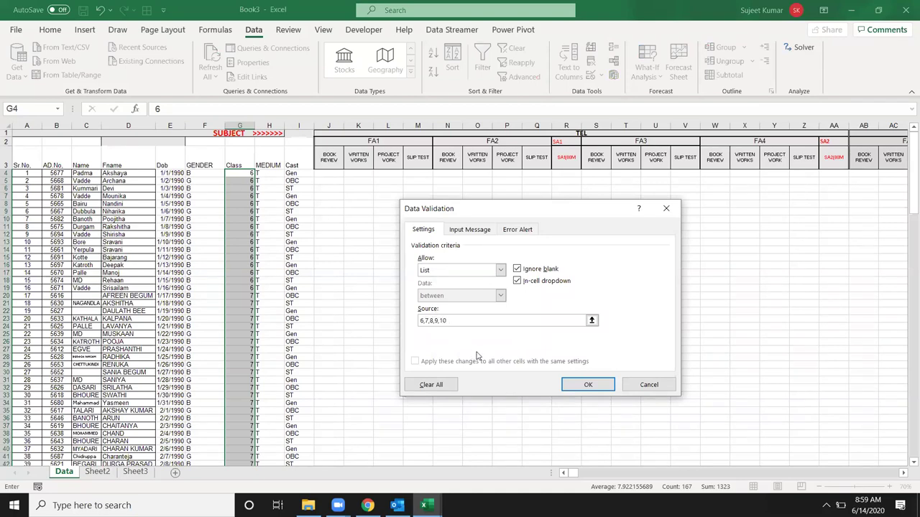
pyautogui.click(575, 390)
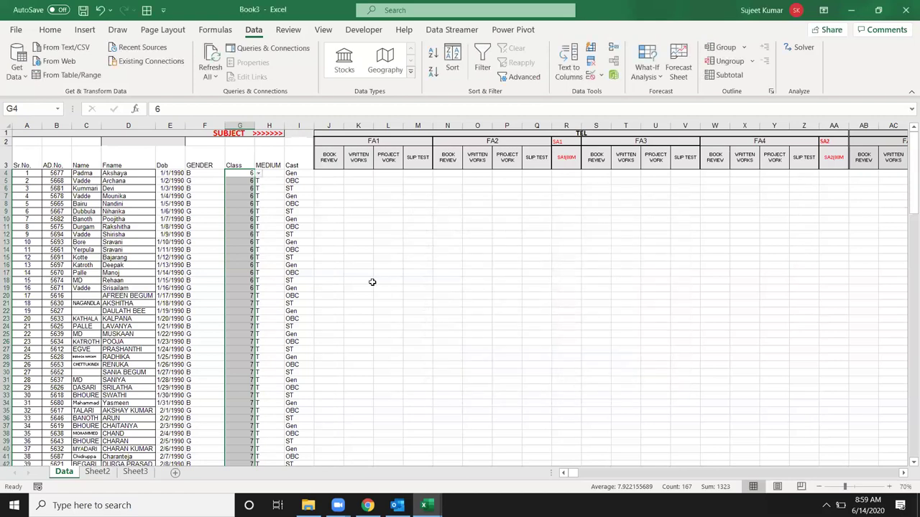
# Apply a List validation with source T to the MEDIUM cells from H4 down
pyautogui.click(276, 167)
pyautogui.click(274, 173)
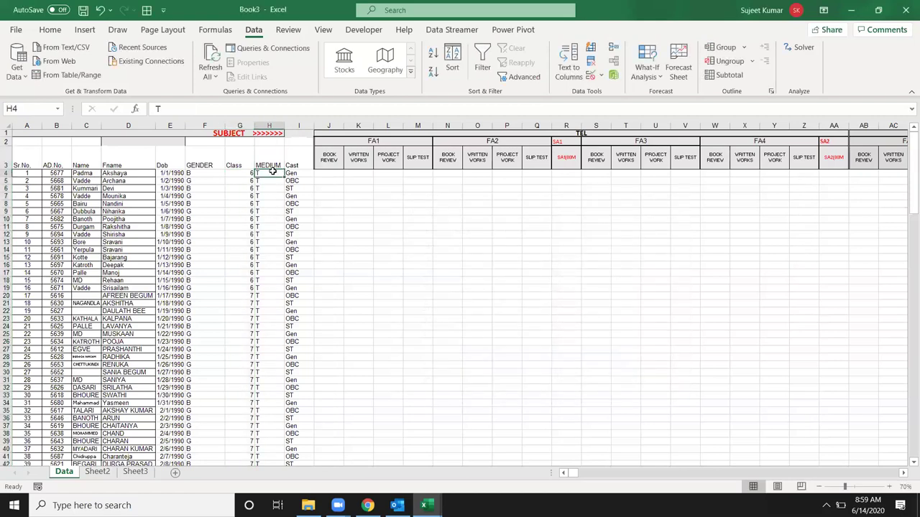
pyautogui.hotkey('ctrl', 'shift', 'Down')
pyautogui.hotkey('ctrl', 'shift', 'Down')
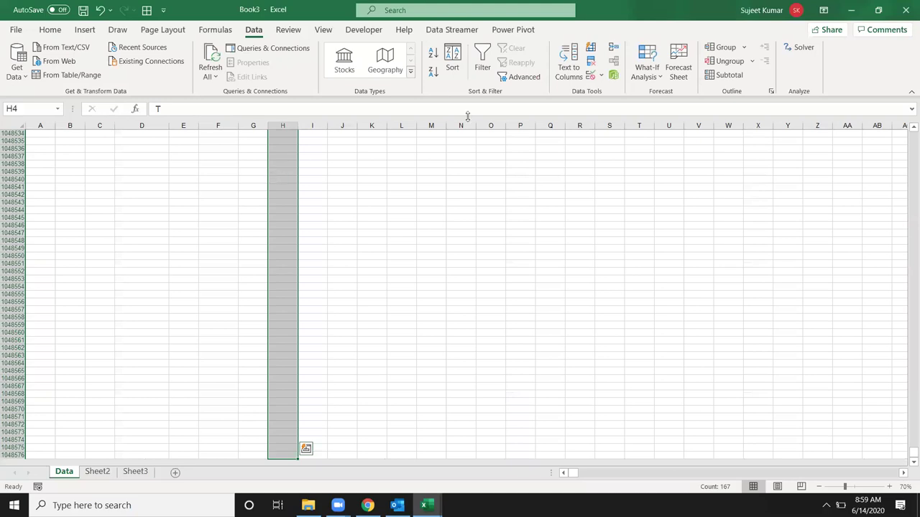
pyautogui.click(600, 76)
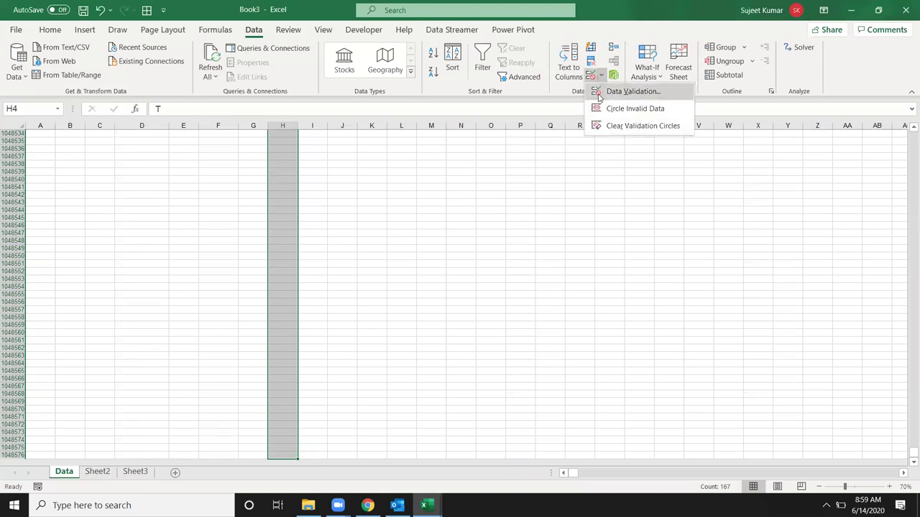
pyautogui.click(599, 92)
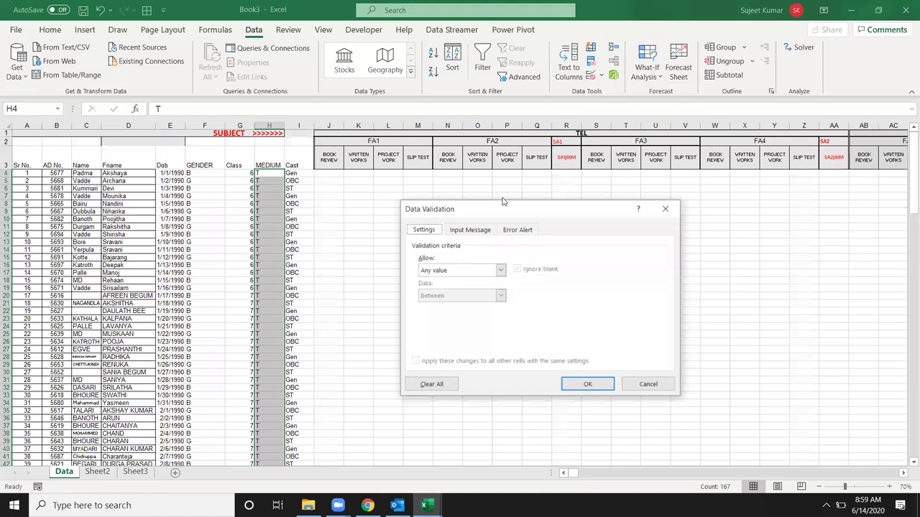
pyautogui.click(460, 272)
pyautogui.click(445, 306)
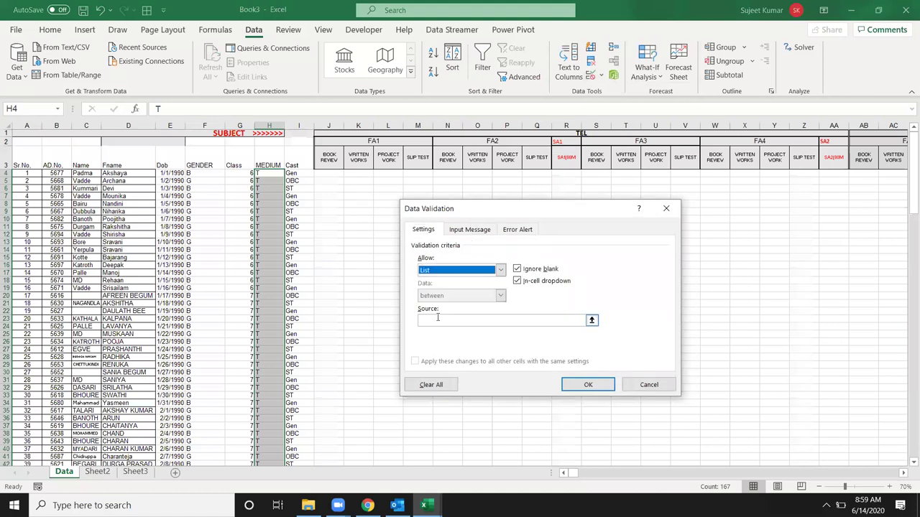
pyautogui.click(437, 319)
pyautogui.write('T')
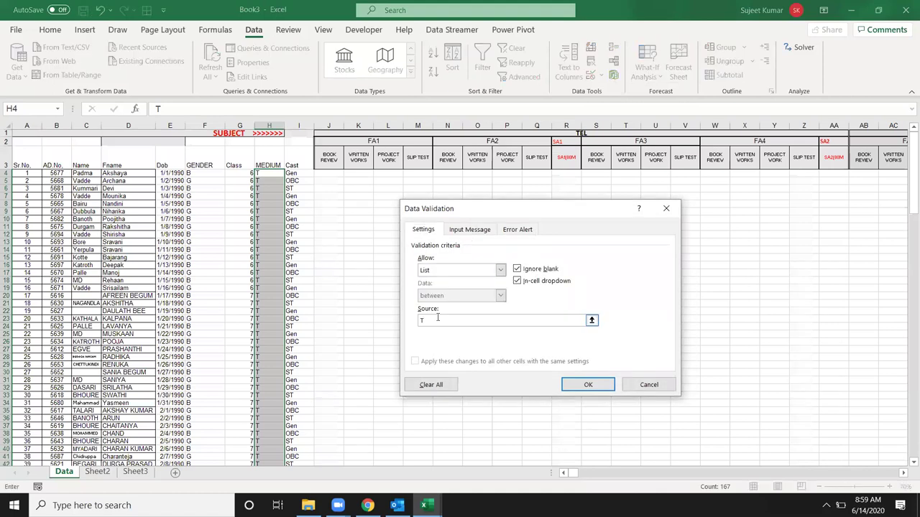
pyautogui.click(586, 385)
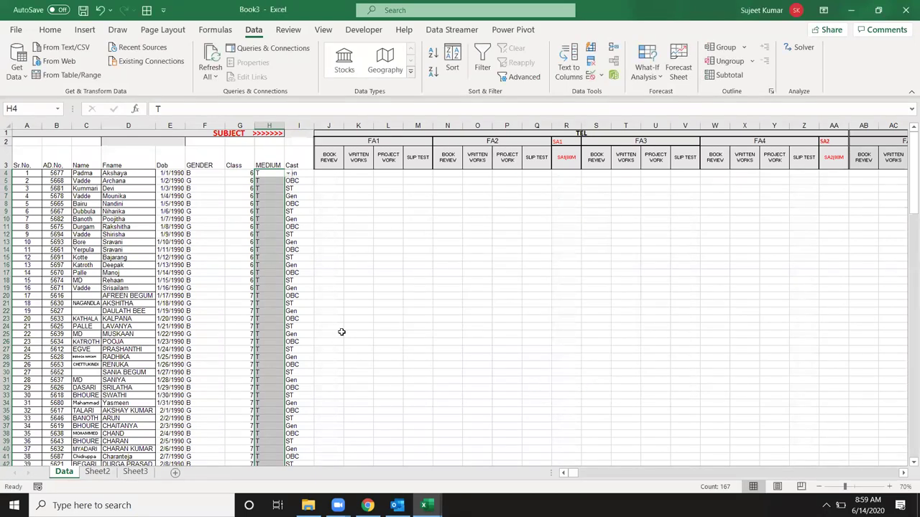
# Check a MEDIUM cell for the new dropdown and review the sheet from bottom to top
pyautogui.moveTo(306, 258); pyautogui.dragTo(305, 250)
pyautogui.scroll(-5, 305, 256)
pyautogui.click(261, 264)
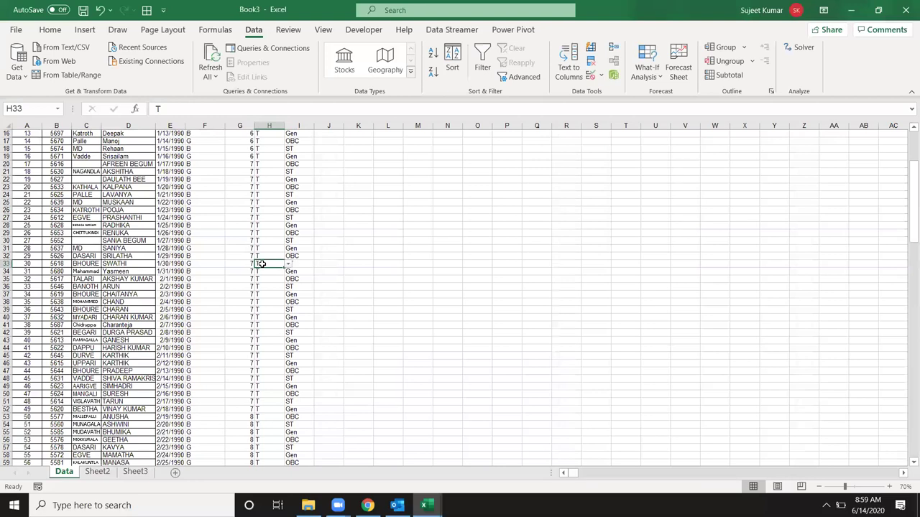
pyautogui.hotkey('ctrl', 'Down')
pyautogui.hotkey('ctrl', 'Down')
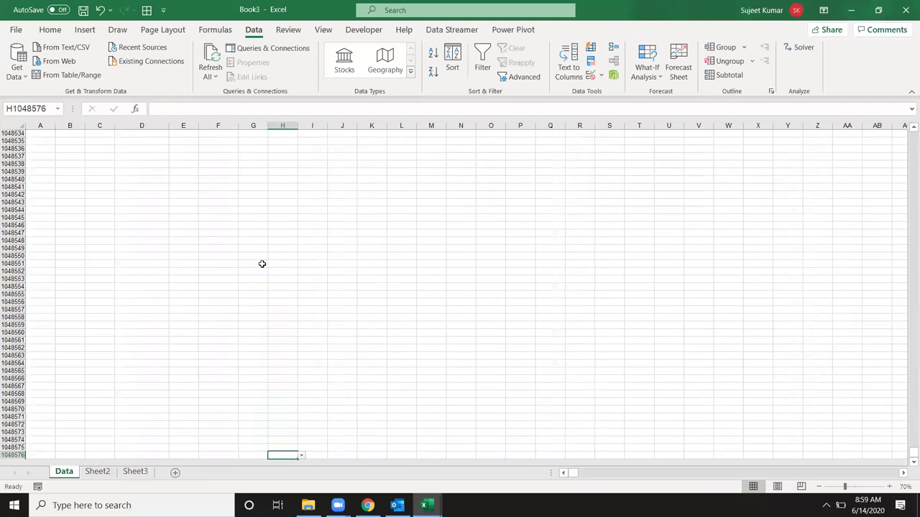
pyautogui.hotkey('ctrl', 'Home')
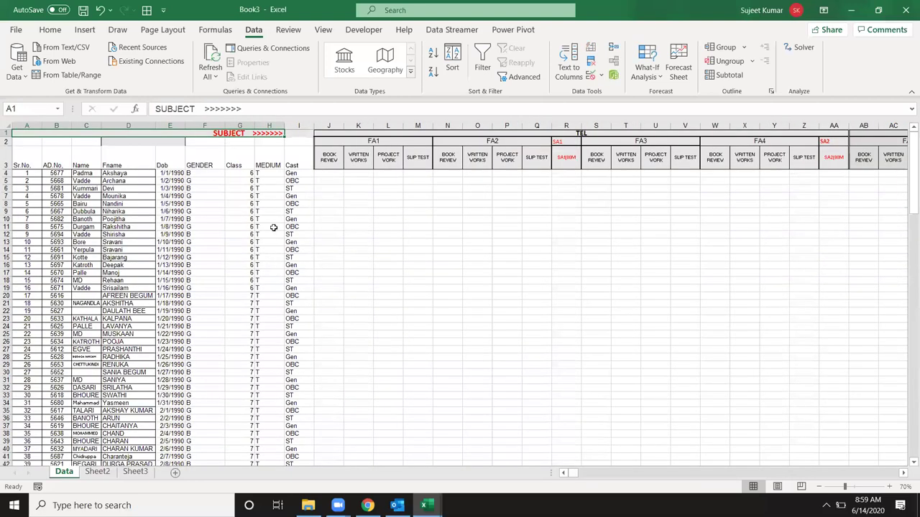
pyautogui.click(331, 190)
pyautogui.click(198, 164)
pyautogui.click(331, 176)
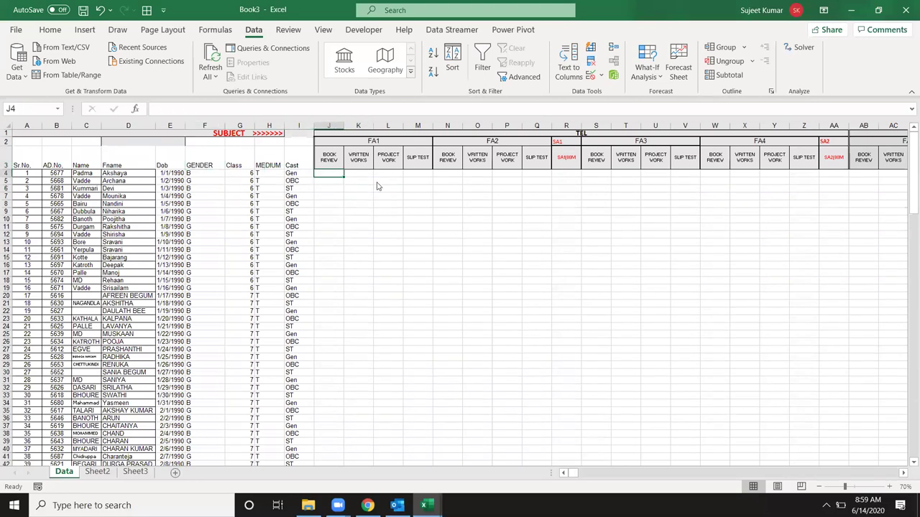
pyautogui.hotkey('alt', 'Tab')
# Inspect the grading register's BOOK REVIEW, WRITTEN WORKS and PROJECT WORK headings and marks around row 159
pyautogui.click(277, 212)
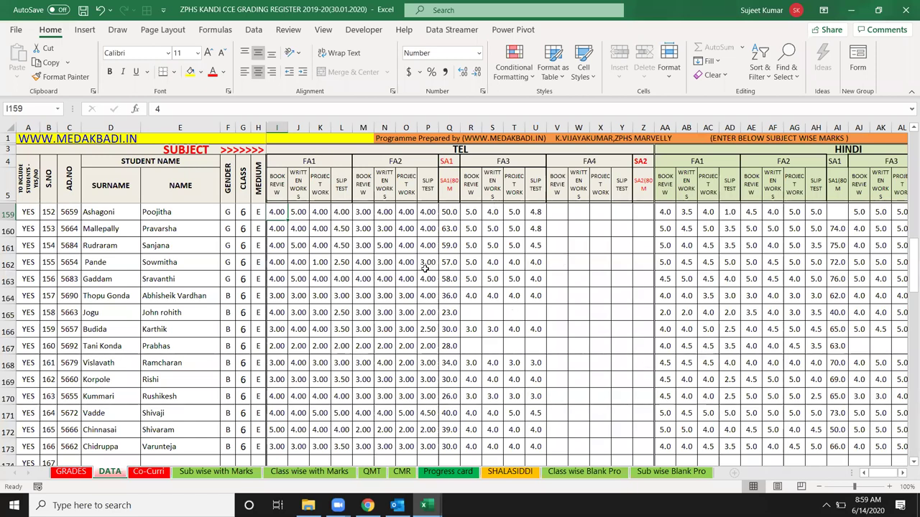
pyautogui.click(361, 245)
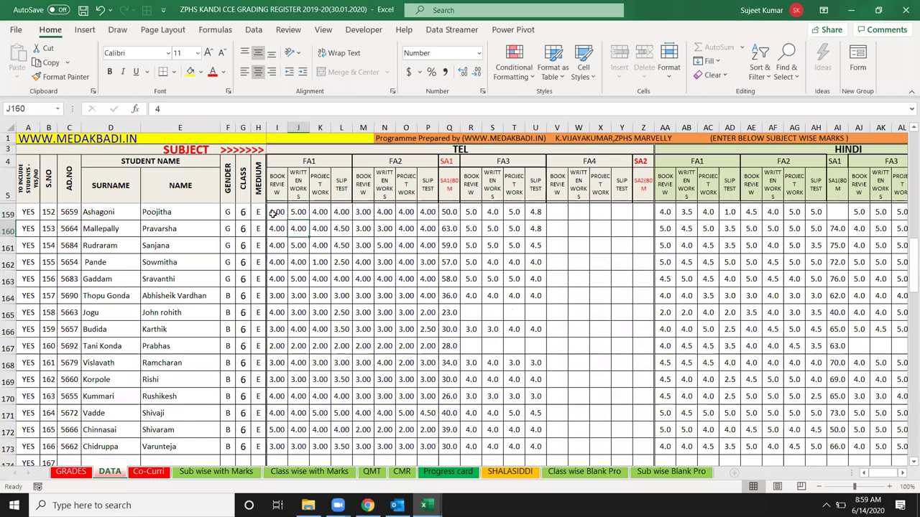
pyautogui.click(274, 213)
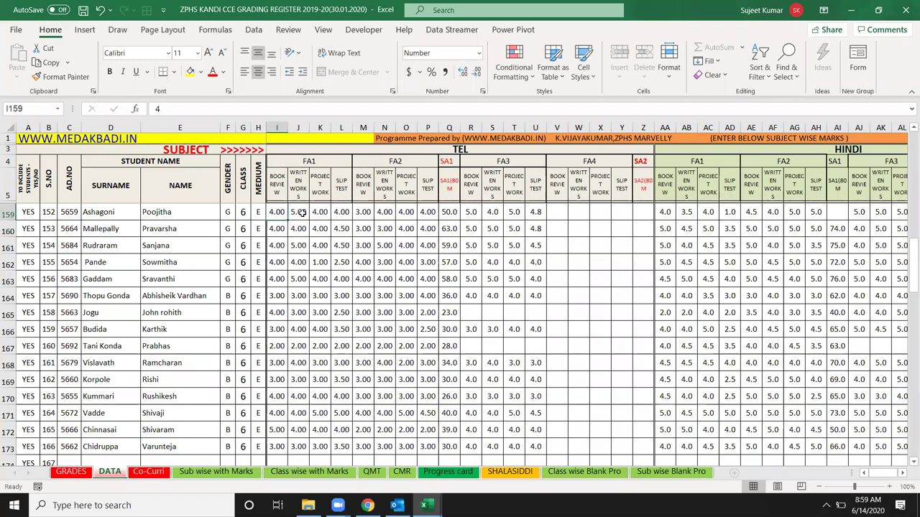
pyautogui.click(276, 187)
pyautogui.click(296, 186)
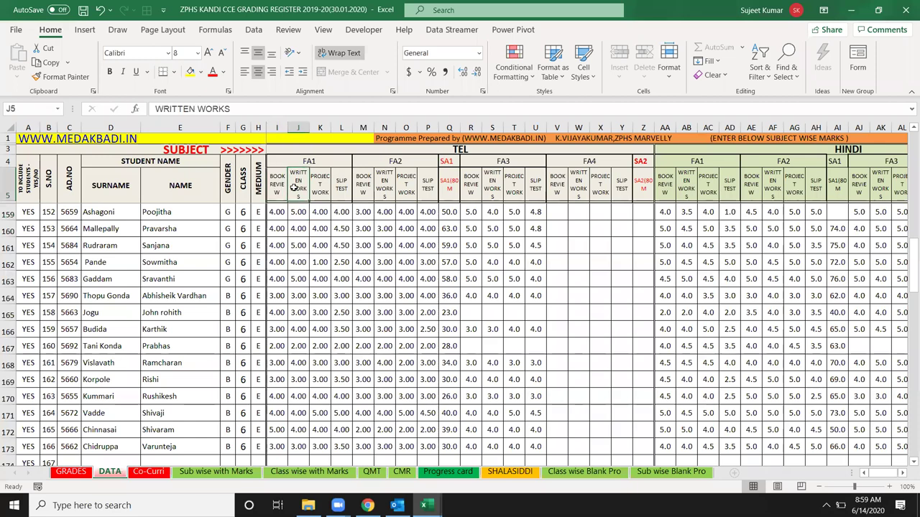
pyautogui.click(314, 189)
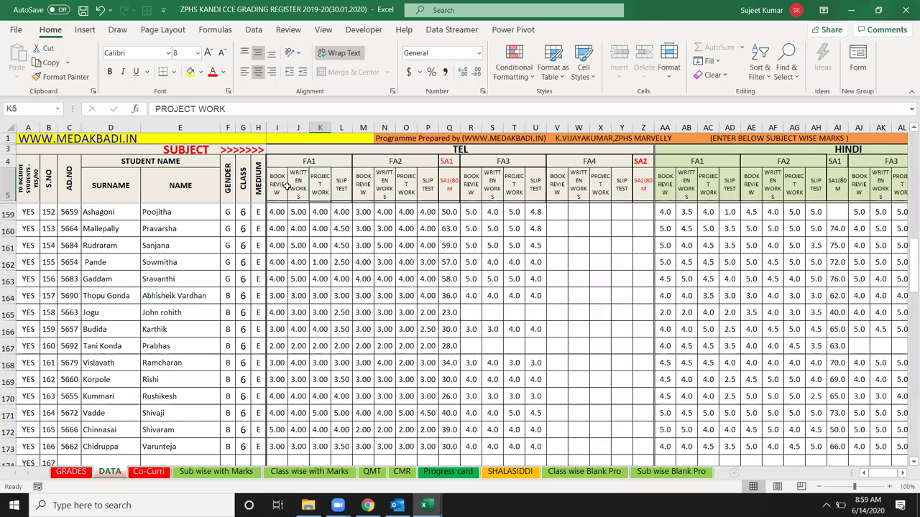
pyautogui.click(286, 186)
pyautogui.click(280, 215)
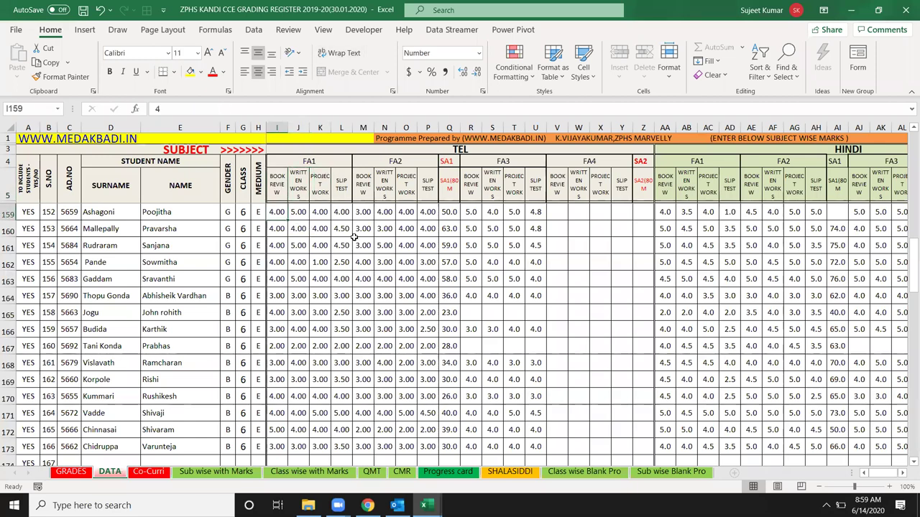
# Review the FA1 and FA2 marks in J159:O163, comparing them with the Book3 student sheet
pyautogui.click(296, 212)
pyautogui.click(320, 212)
pyautogui.click(338, 212)
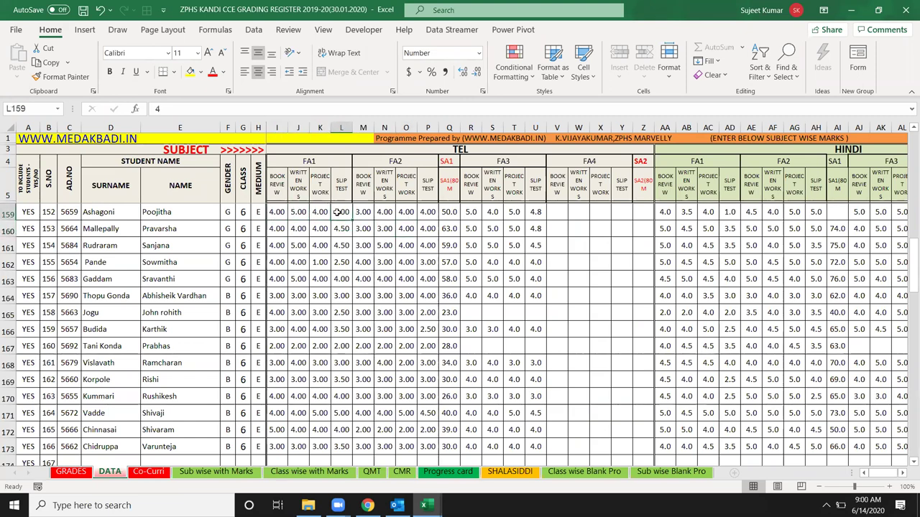
pyautogui.click(363, 215)
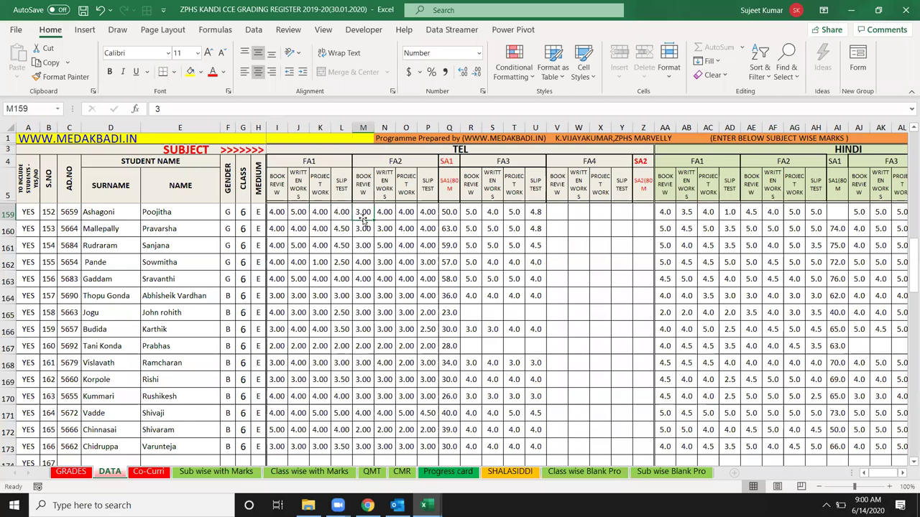
pyautogui.click(386, 215)
pyautogui.click(406, 224)
pyautogui.click(407, 278)
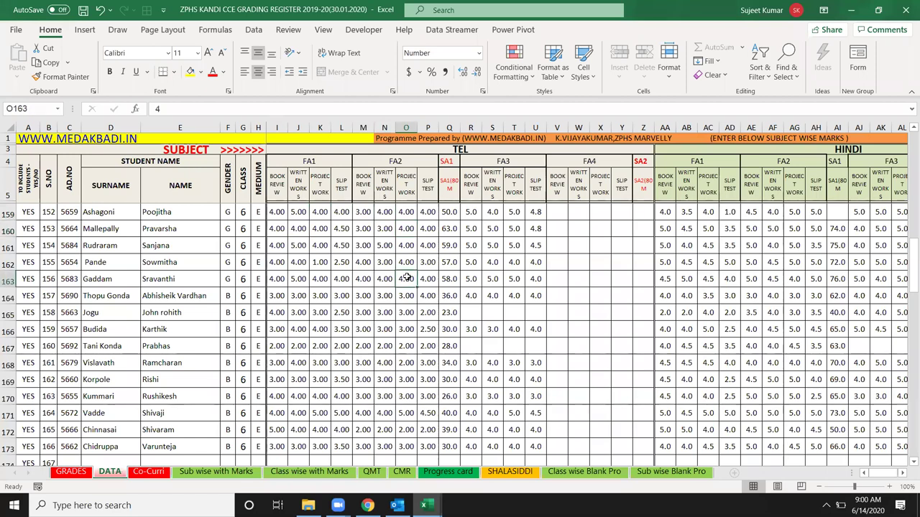
pyautogui.moveTo(277, 212); pyautogui.dragTo(403, 286)
pyautogui.hotkey('alt', 'Tab')
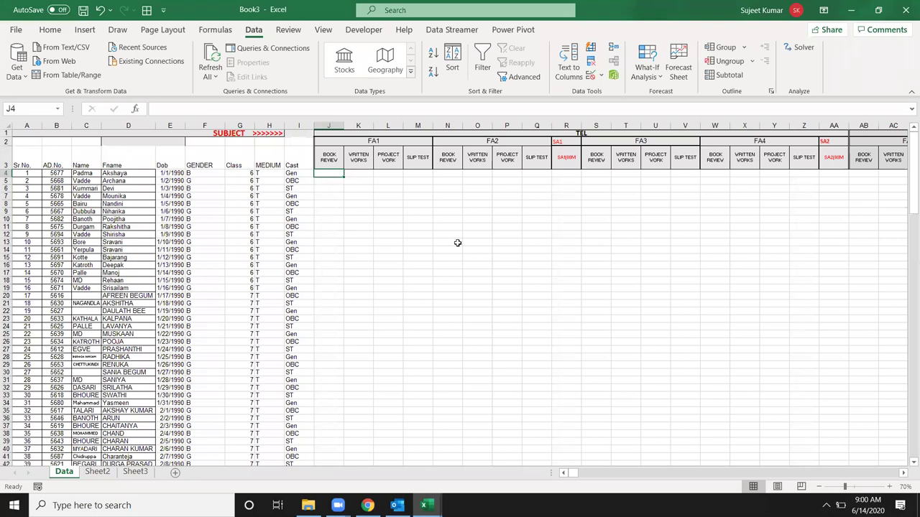
pyautogui.hotkey('alt', 'Tab')
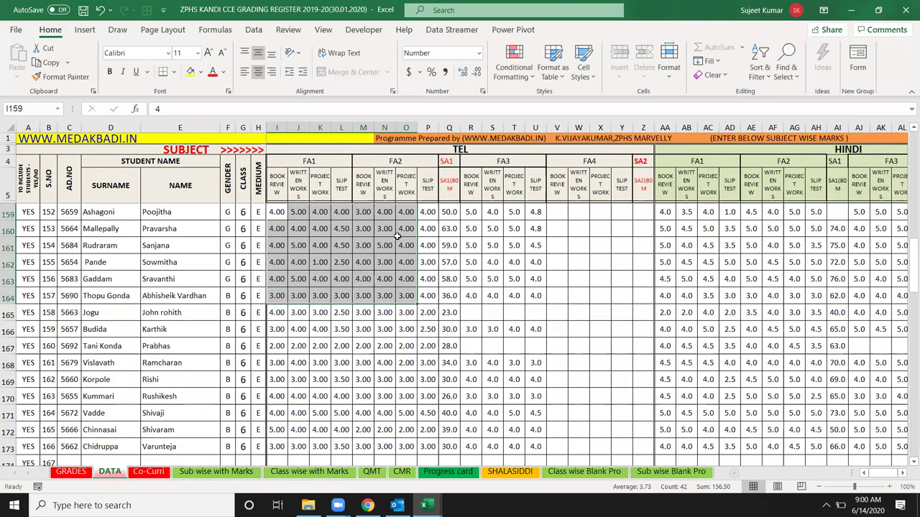
pyautogui.click(280, 211)
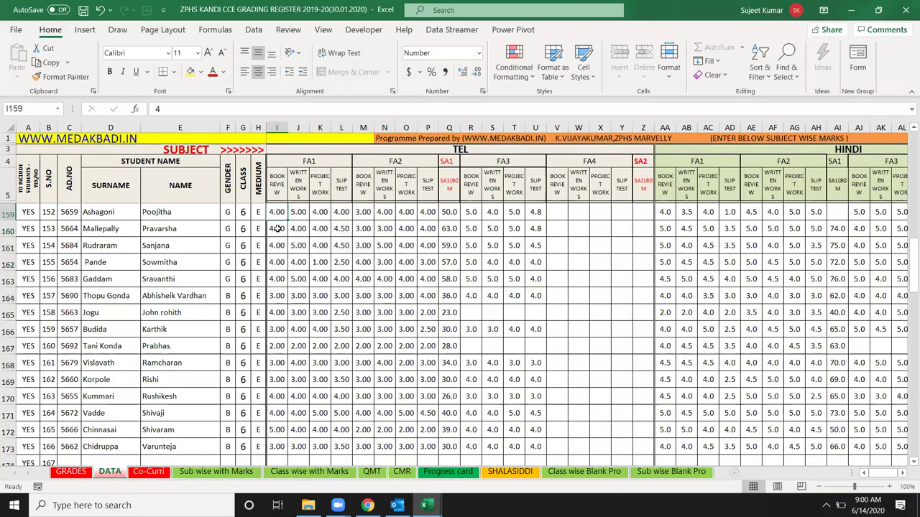